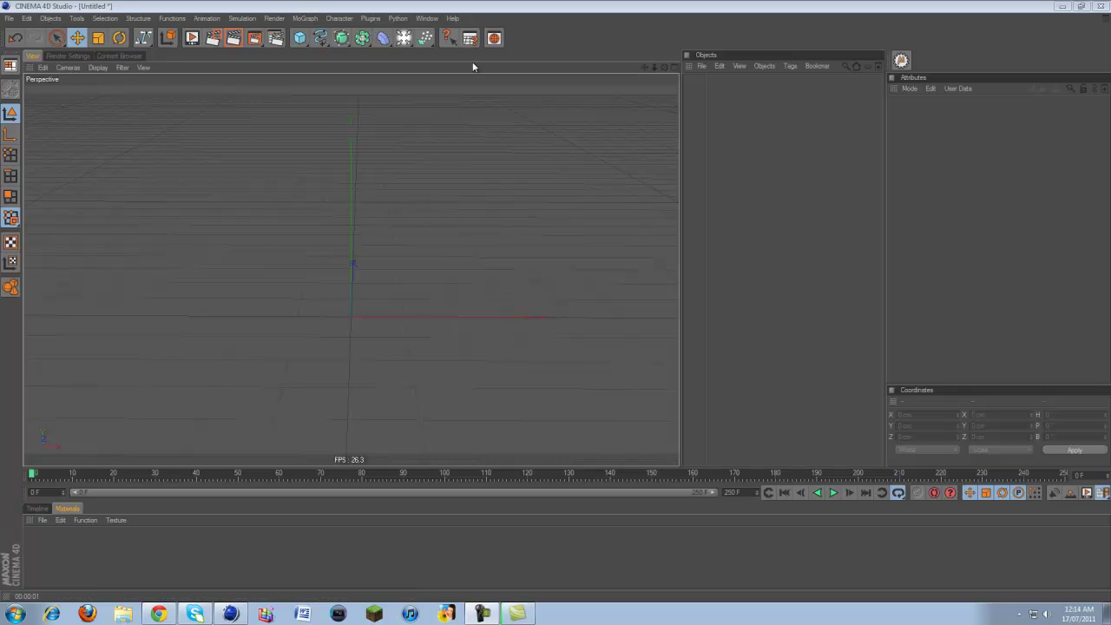
{"action": "left_click_drag", "start_coordinate": [664, 66], "coordinate": [553, 308]}
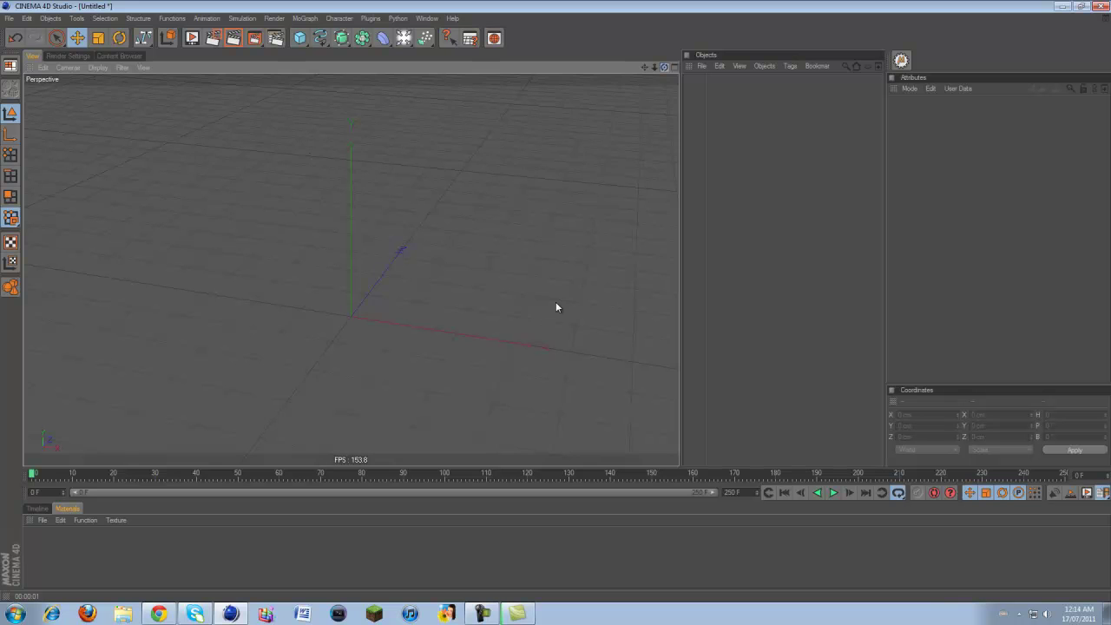
{"action": "left_click_drag", "start_coordinate": [556, 307], "coordinate": [561, 307]}
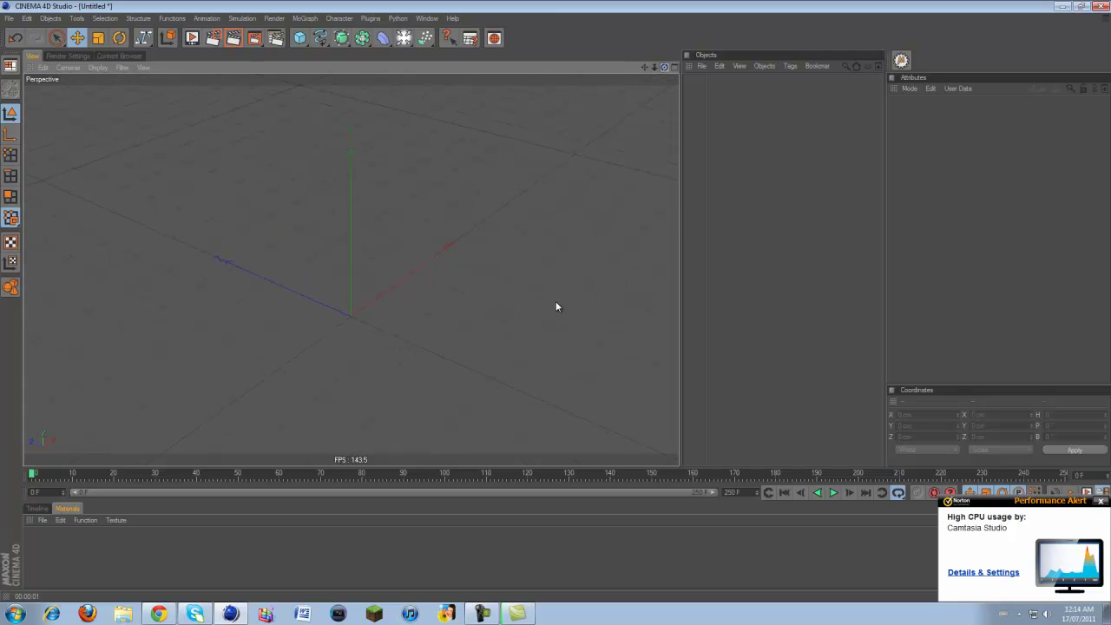
{"action": "mouse_move", "coordinate": [556, 307]}
{"action": "left_mouse_down"}
{"action": "mouse_move", "coordinate": [543, 305]}
{"action": "mouse_move", "coordinate": [556, 305]}
{"action": "left_mouse_up"}
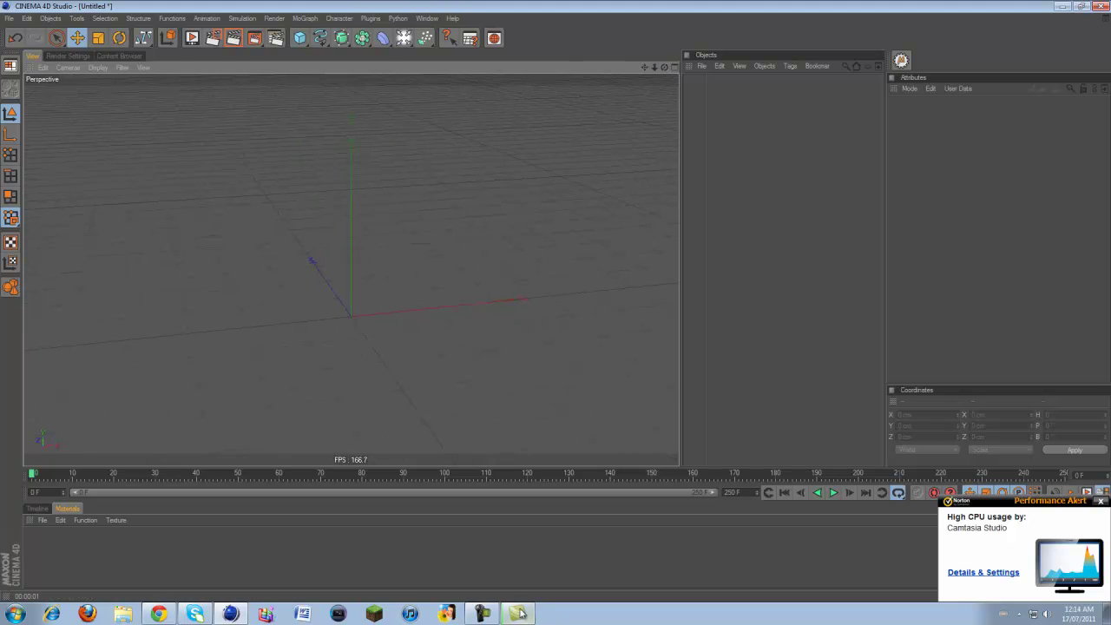
{"action": "left_click", "coordinate": [486, 614]}
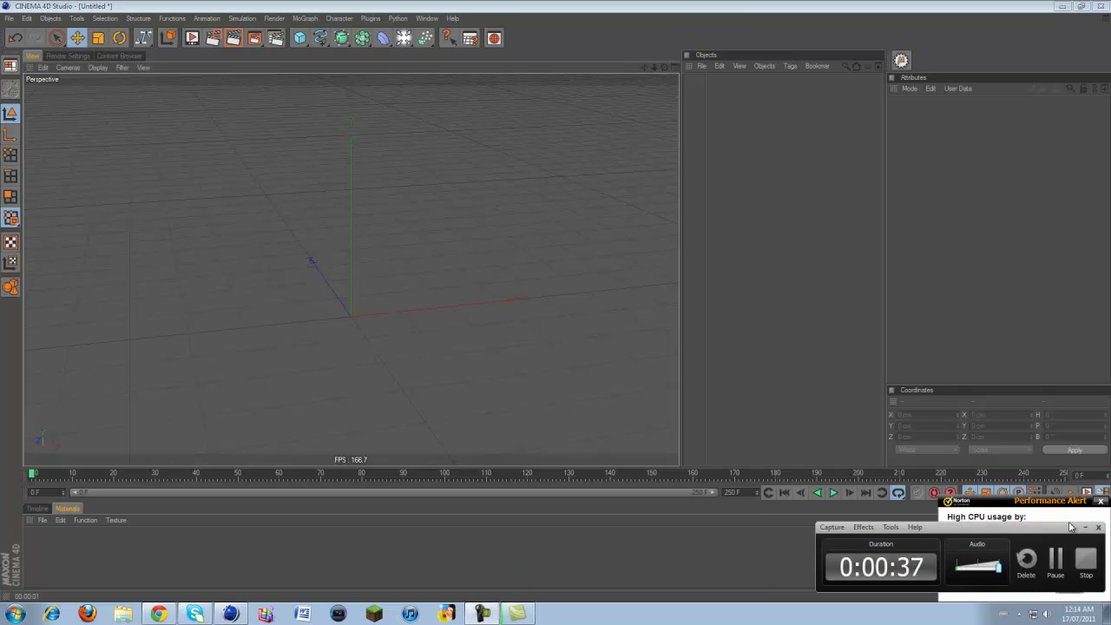
{"action": "left_click", "coordinate": [1055, 560]}
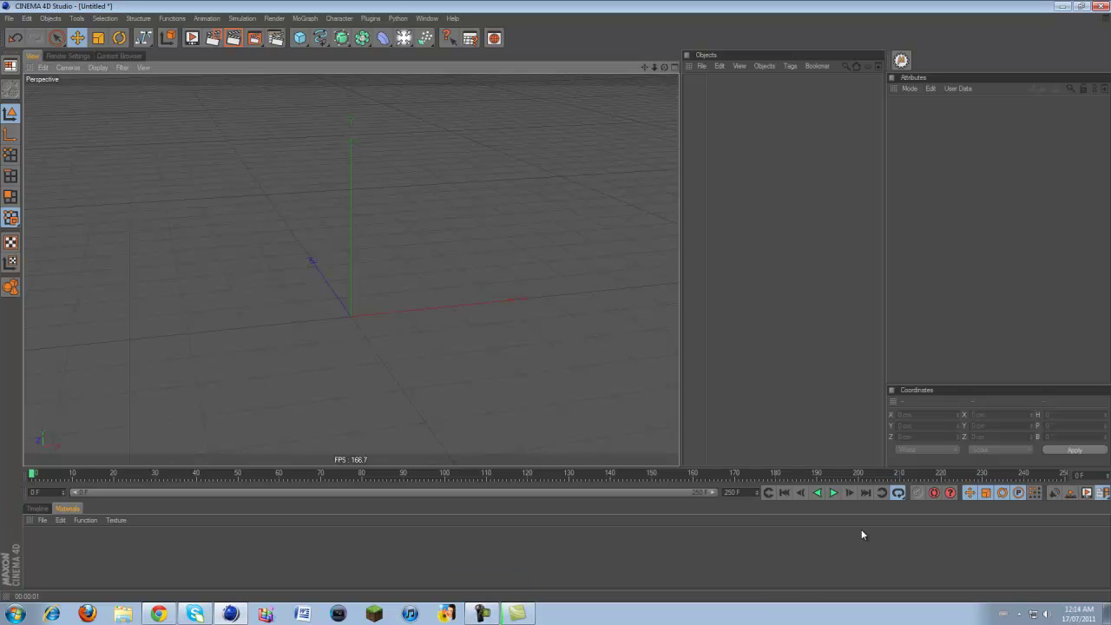
{"action": "left_click", "coordinate": [426, 19]}
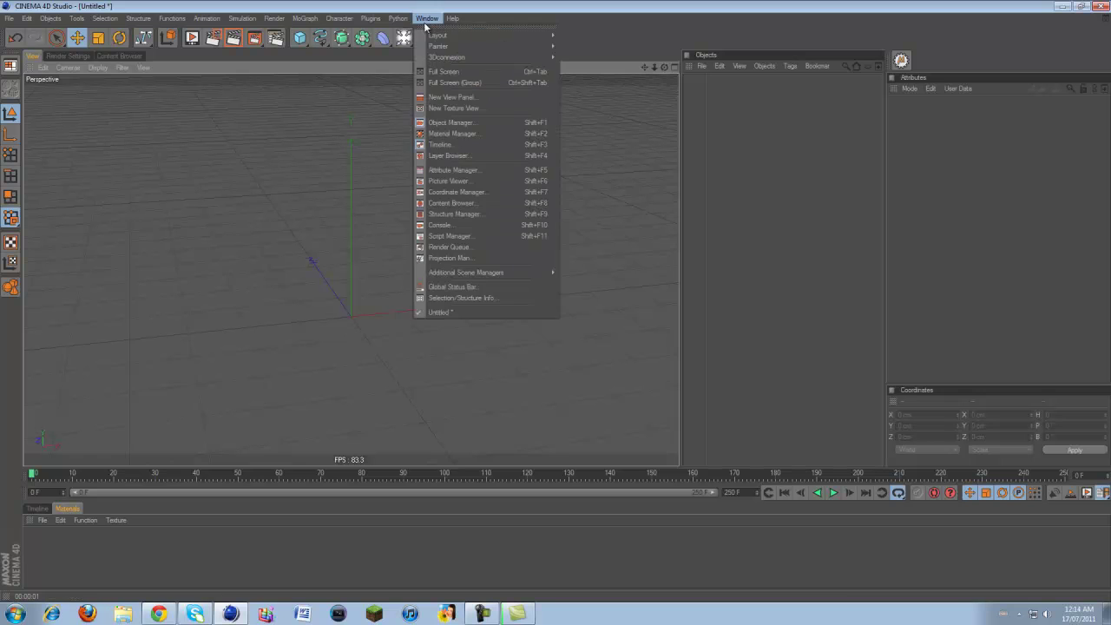
{"action": "left_click", "coordinate": [377, 212]}
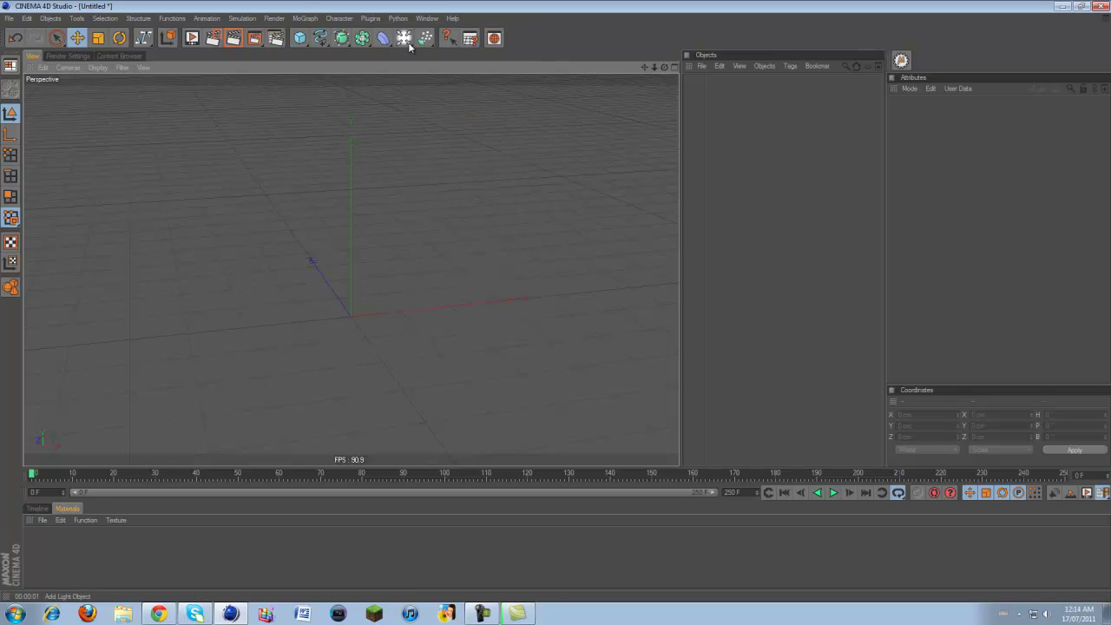
- Add a sphere primitive to the scene
{"action": "left_click", "coordinate": [299, 38]}
{"action": "left_click", "coordinate": [394, 48]}
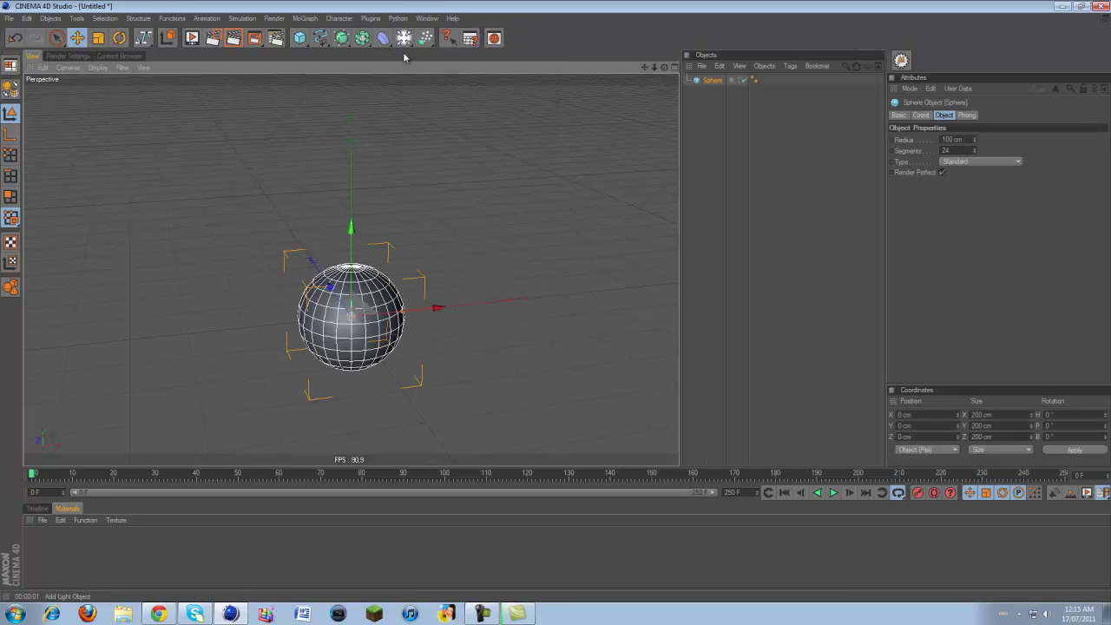
{"action": "scroll", "coordinate": [450, 251], "scroll_direction": "up", "scroll_amount": 3}
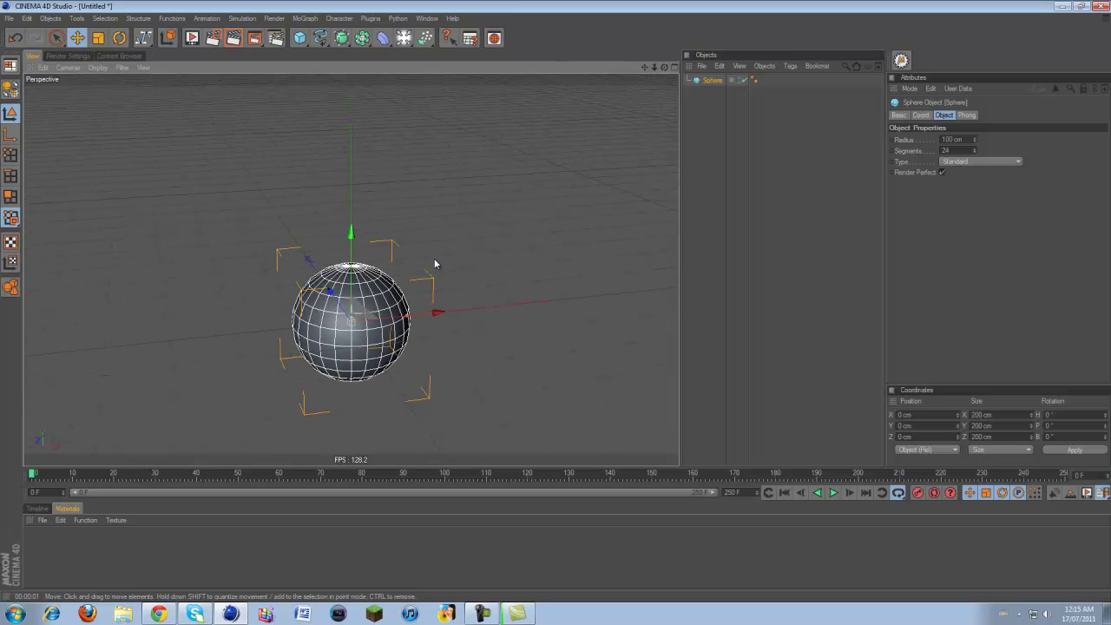
- Make three copies of the sphere and move one of them along the X axis to about 200 cm
{"action": "left_click", "coordinate": [709, 78]}
{"action": "key", "text": "ctrl+c"}
{"action": "key", "text": "ctrl+v"}
{"action": "key", "text": "ctrl+v"}
{"action": "key", "text": "ctrl+v"}
{"action": "left_click_drag", "start_coordinate": [433, 314], "coordinate": [510, 306]}
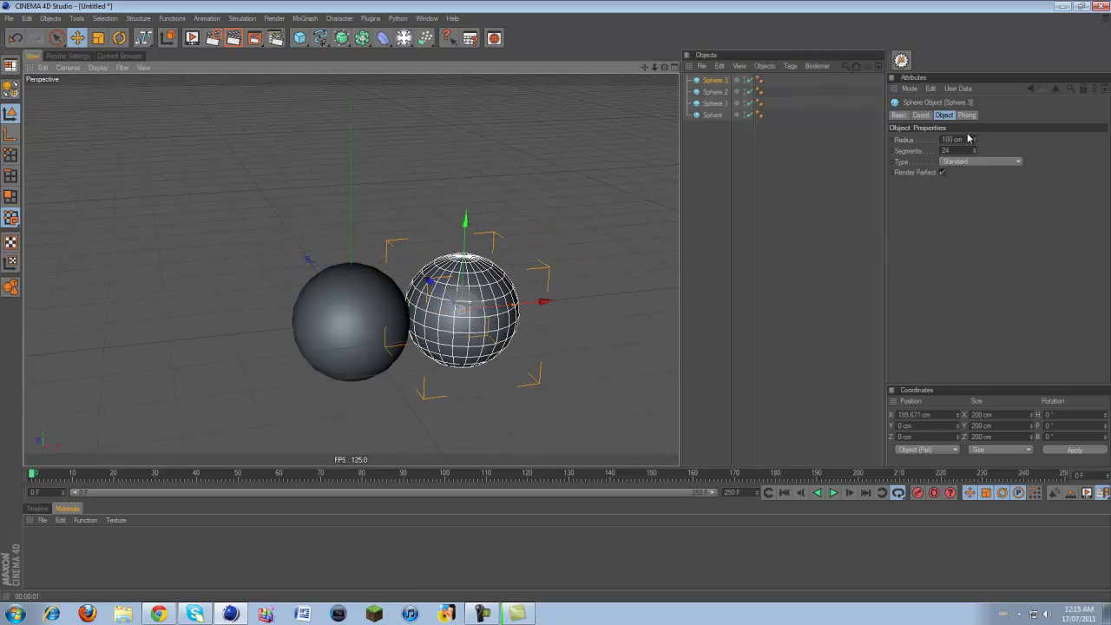
- Set the moved copy's radius to 90 cm and shift it along X to about 183 cm, against the original sphere
{"action": "left_click_drag", "start_coordinate": [969, 139], "coordinate": [936, 141]}
{"action": "type", "text": "90"}
{"action": "key", "text": "Return"}
{"action": "left_click_drag", "start_coordinate": [552, 308], "coordinate": [557, 305]}
- Move the second copy, Sphere.2, along the Z axis to about -211 cm
{"action": "left_click", "coordinate": [714, 91]}
{"action": "scroll", "coordinate": [402, 353], "scroll_direction": "down", "scroll_amount": 2}
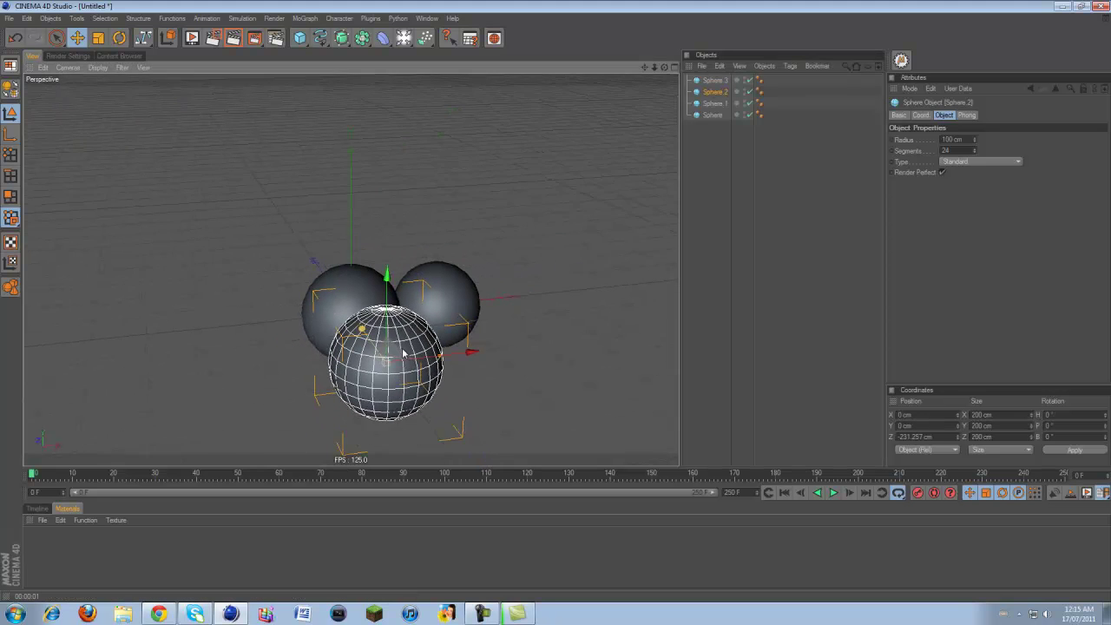
{"action": "scroll", "coordinate": [403, 352], "scroll_direction": "down", "scroll_amount": 1}
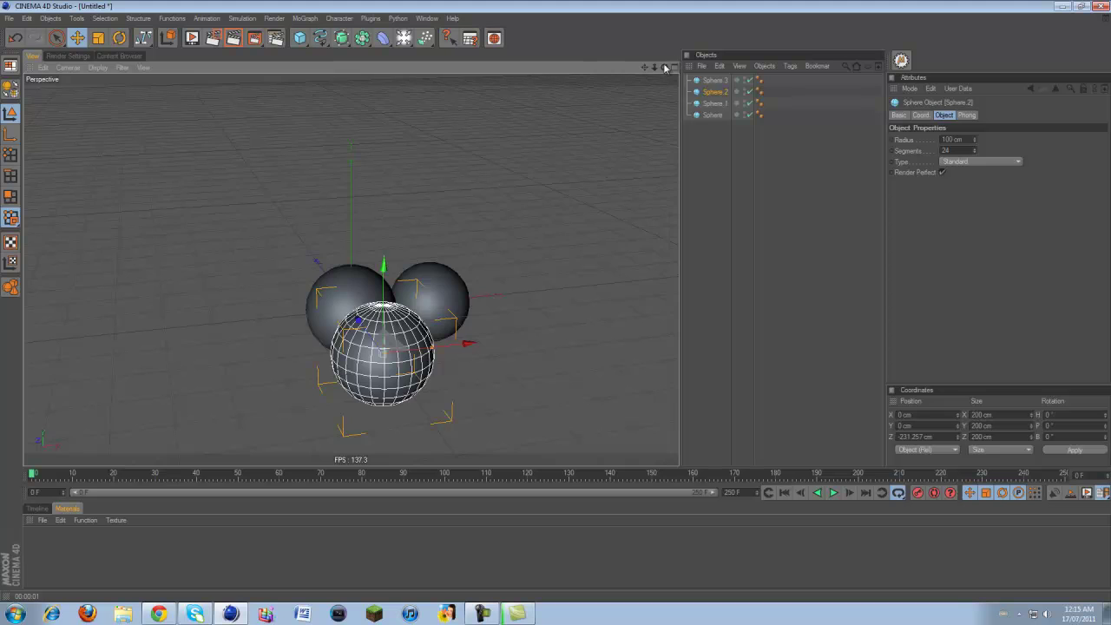
{"action": "left_click_drag", "start_coordinate": [665, 67], "coordinate": [557, 308]}
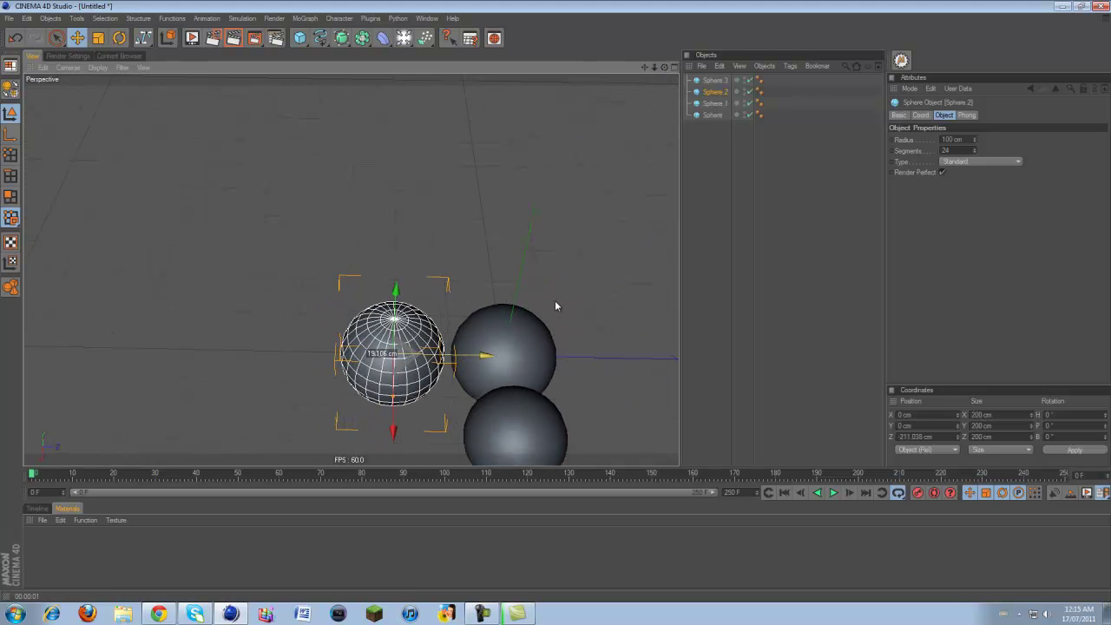
- Set Sphere.2's radius to 80 cm and move it closer to the central spheres, to Z about -181 cm
{"action": "double_click", "coordinate": [967, 141]}
{"action": "type", "text": "80"}
{"action": "key", "text": "Return"}
{"action": "left_click_drag", "start_coordinate": [473, 356], "coordinate": [554, 301]}
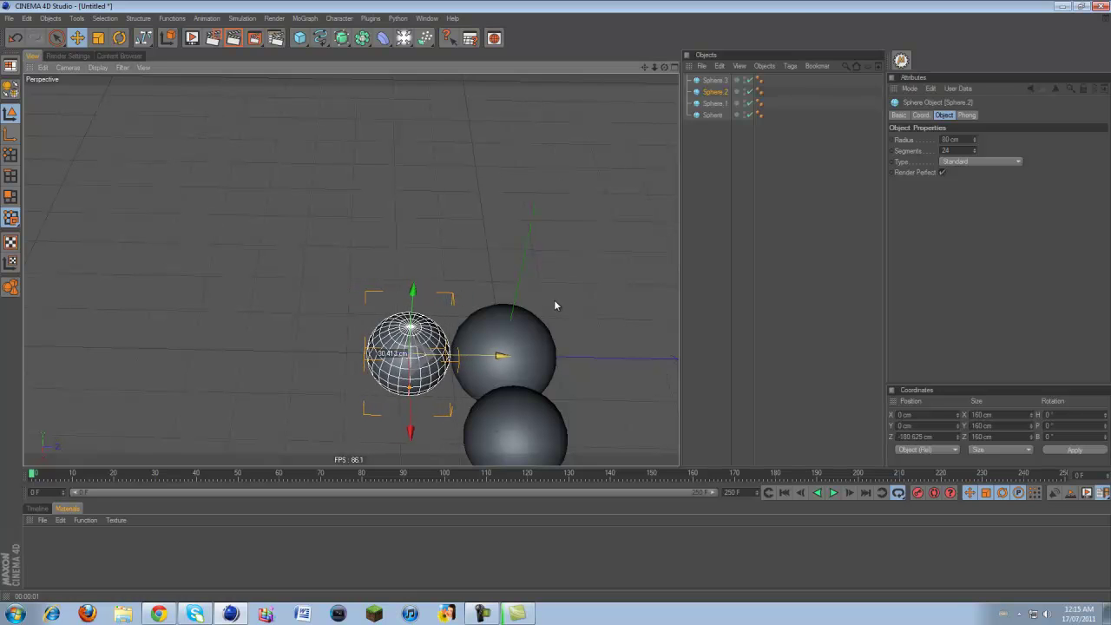
- Move the original 100 cm sphere away from the origin to about X 96 cm and Z -142 cm
{"action": "left_click", "coordinate": [714, 80]}
{"action": "scroll", "coordinate": [460, 355], "scroll_direction": "down", "scroll_amount": 2}
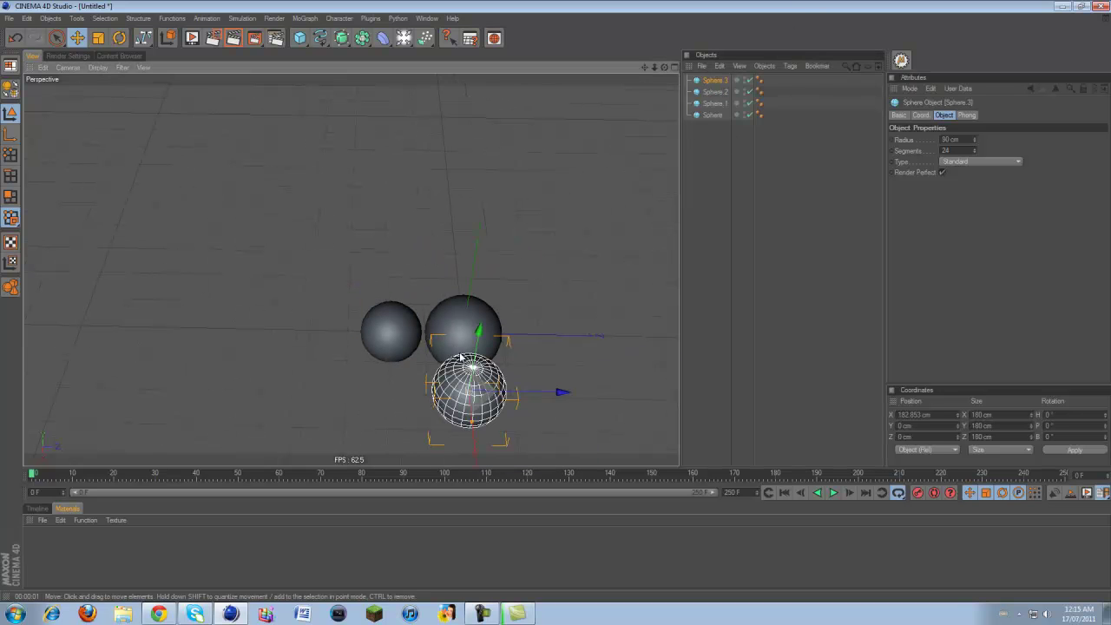
{"action": "left_click", "coordinate": [709, 94]}
{"action": "left_click", "coordinate": [706, 112]}
{"action": "left_click", "coordinate": [703, 148]}
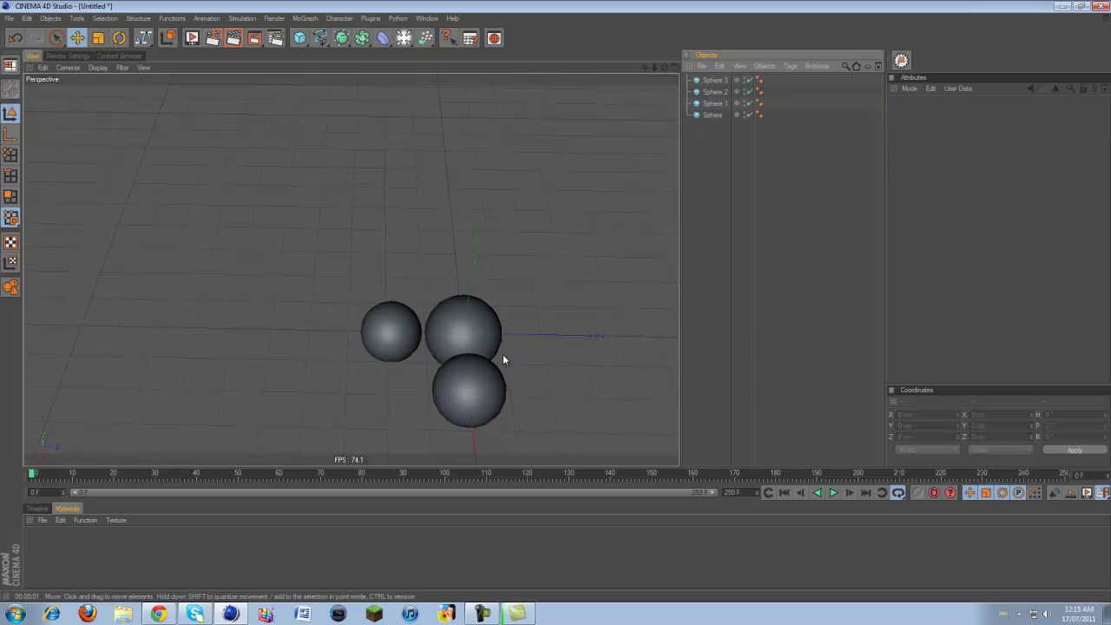
{"action": "left_click", "coordinate": [474, 315]}
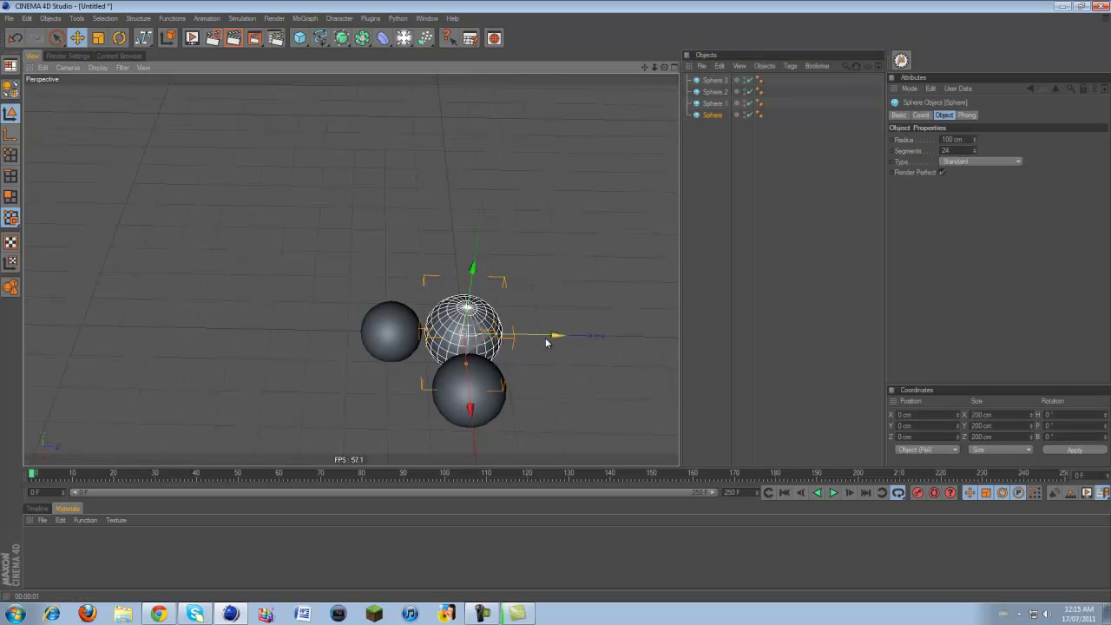
{"action": "left_click_drag", "start_coordinate": [545, 342], "coordinate": [491, 342]}
{"action": "left_click_drag", "start_coordinate": [409, 407], "coordinate": [410, 440]}
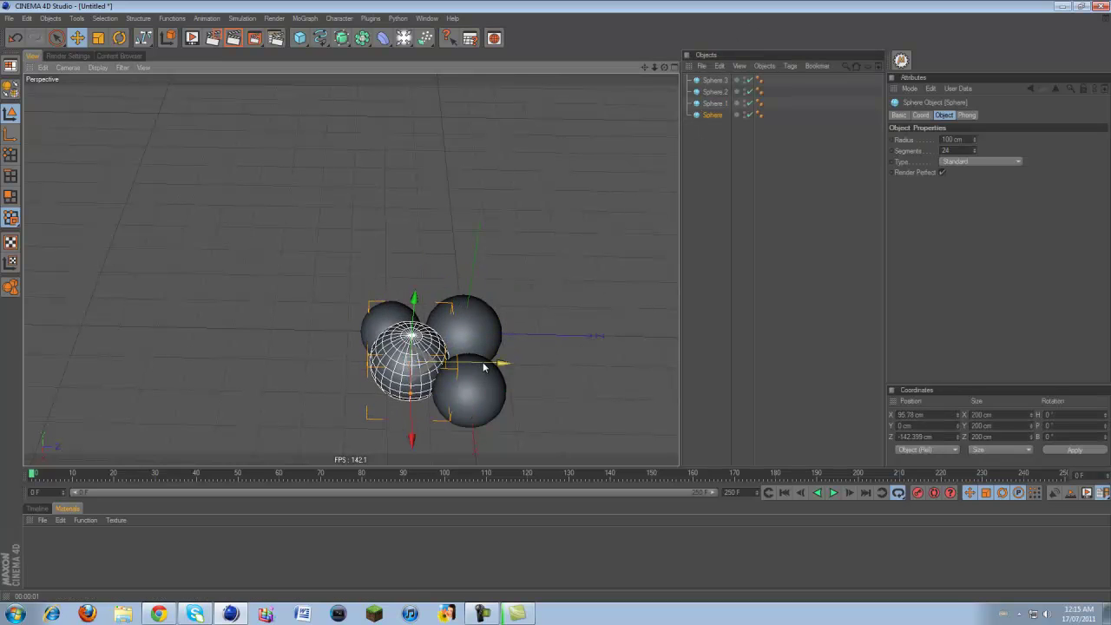
- Shift the original sphere further along X and to Z about -183 cm, filling the open corner of the two-by-two cluster
{"action": "left_click_drag", "start_coordinate": [488, 364], "coordinate": [466, 364]}
{"action": "left_click_drag", "start_coordinate": [391, 423], "coordinate": [391, 443]}
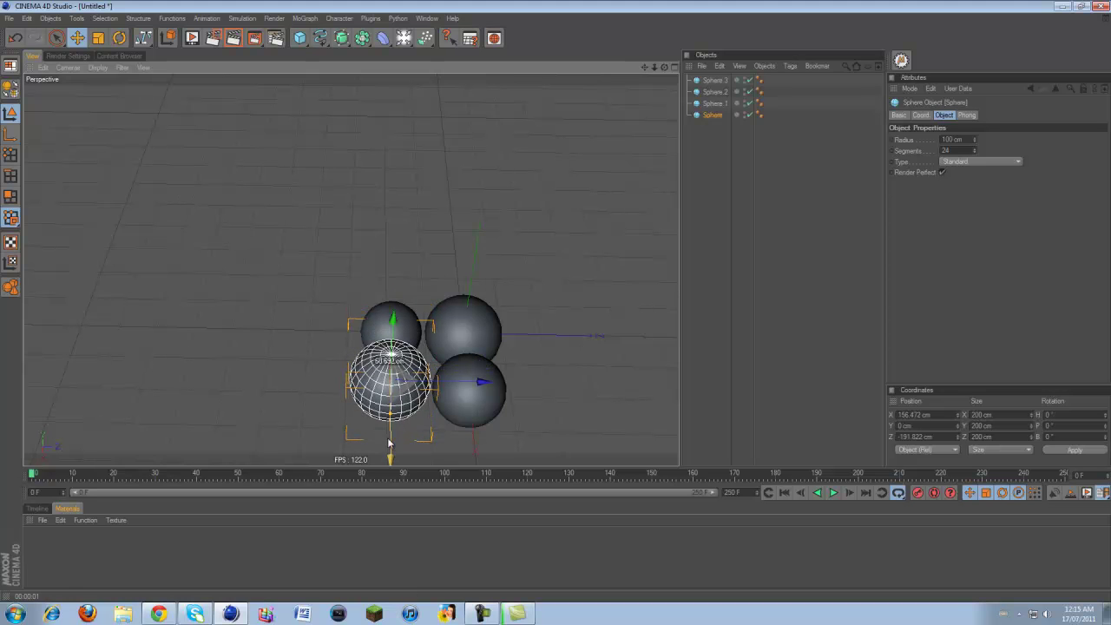
{"action": "left_click_drag", "start_coordinate": [446, 381], "coordinate": [452, 381]}
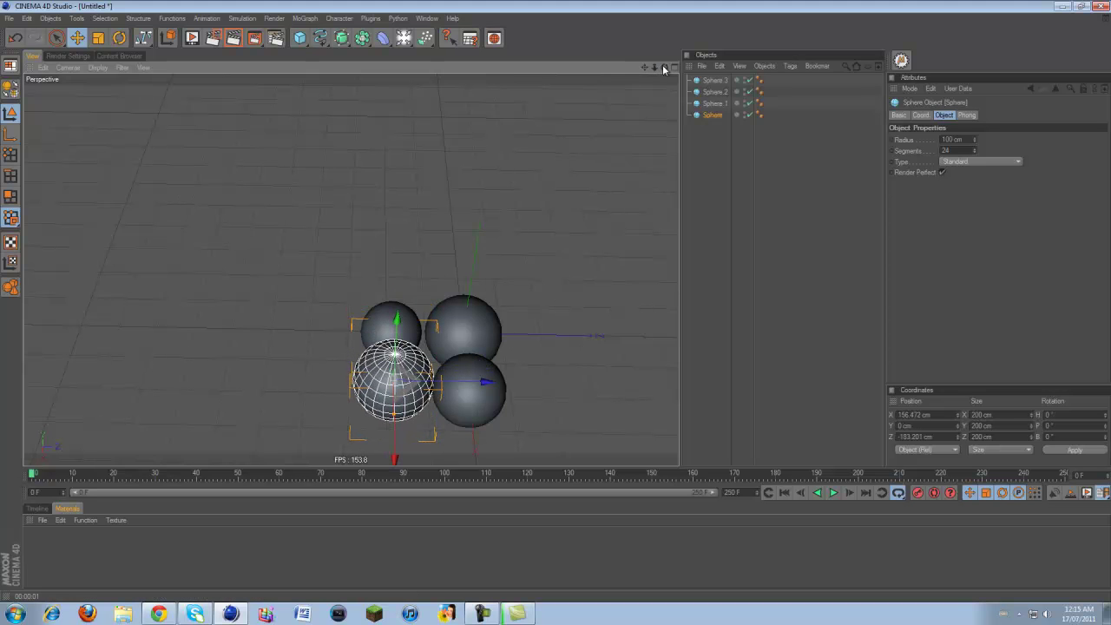
{"action": "left_click_drag", "start_coordinate": [664, 67], "coordinate": [528, 286]}
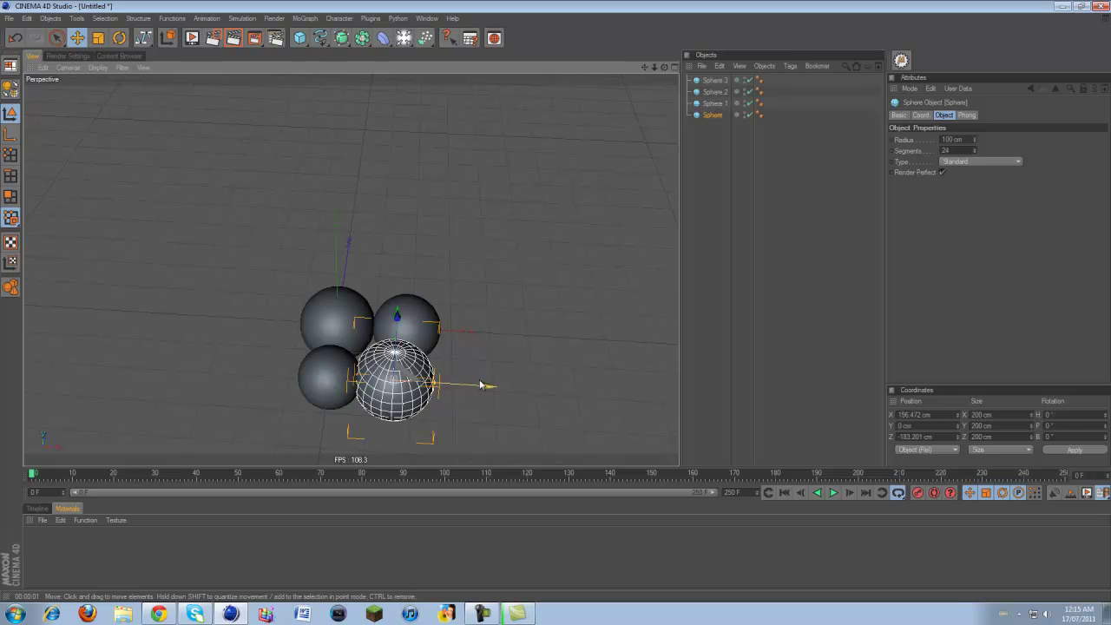
{"action": "left_click_drag", "start_coordinate": [484, 385], "coordinate": [496, 387]}
{"action": "left_click", "coordinate": [473, 347]}
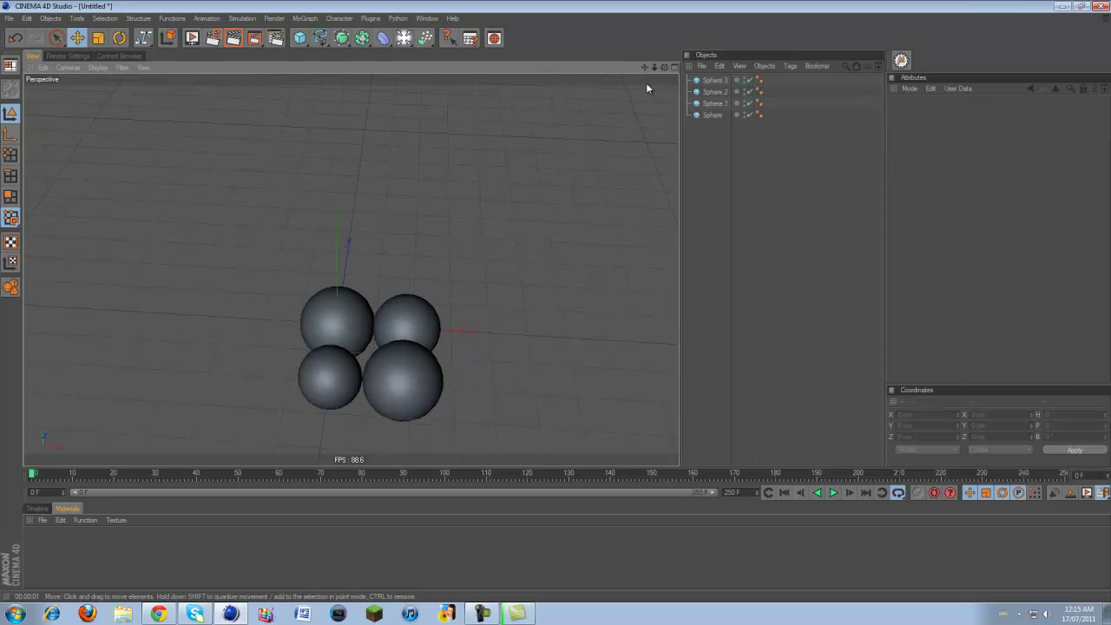
- Add a Metaball object to the scene
{"action": "left_click_drag", "start_coordinate": [645, 68], "coordinate": [555, 301]}
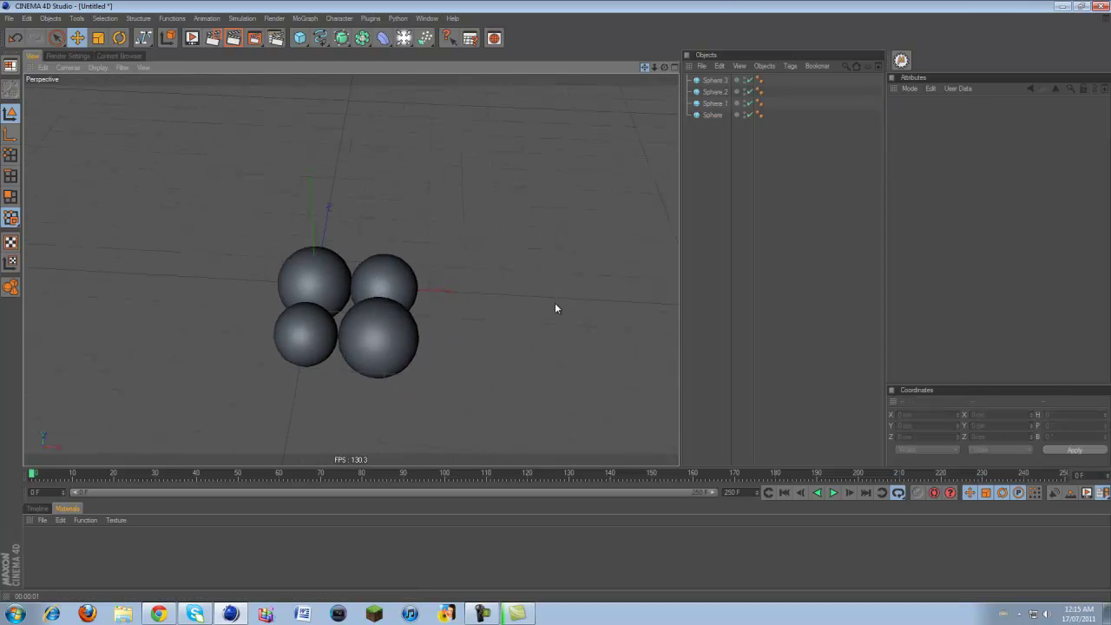
{"action": "scroll", "coordinate": [518, 169], "scroll_direction": "up", "scroll_amount": 5}
{"action": "left_click_drag", "start_coordinate": [663, 68], "coordinate": [556, 300]}
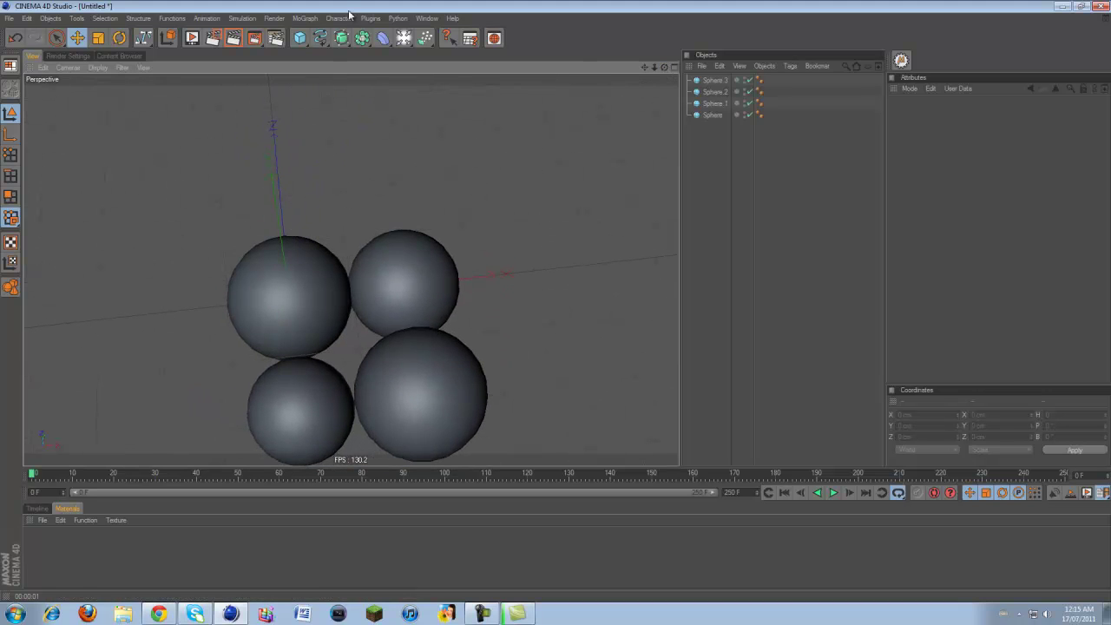
{"action": "left_click", "coordinate": [361, 38]}
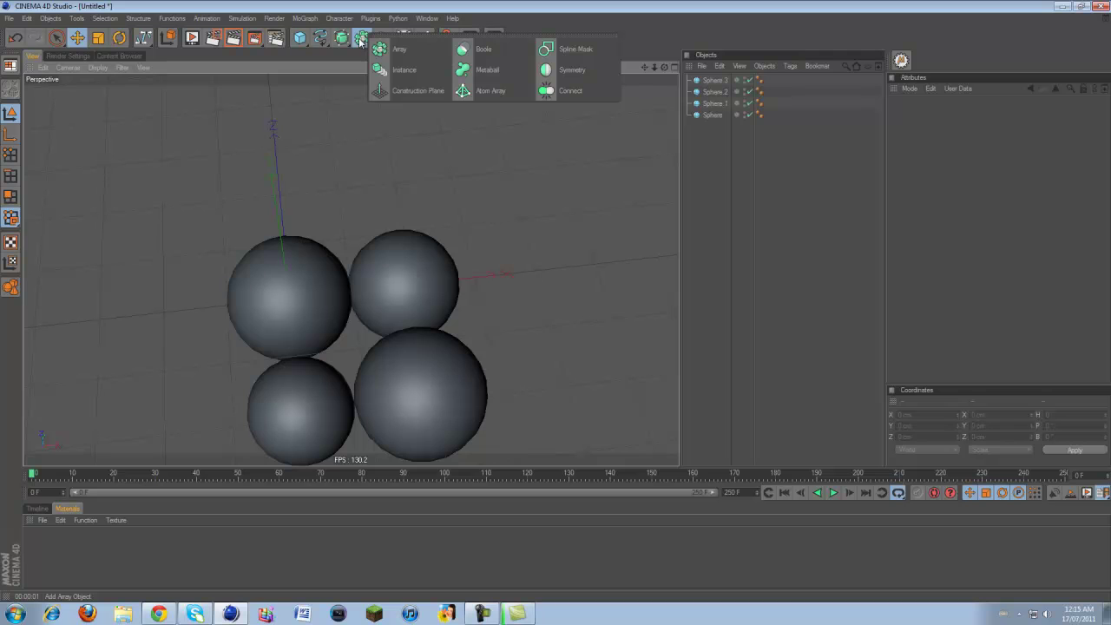
{"action": "left_click", "coordinate": [486, 69]}
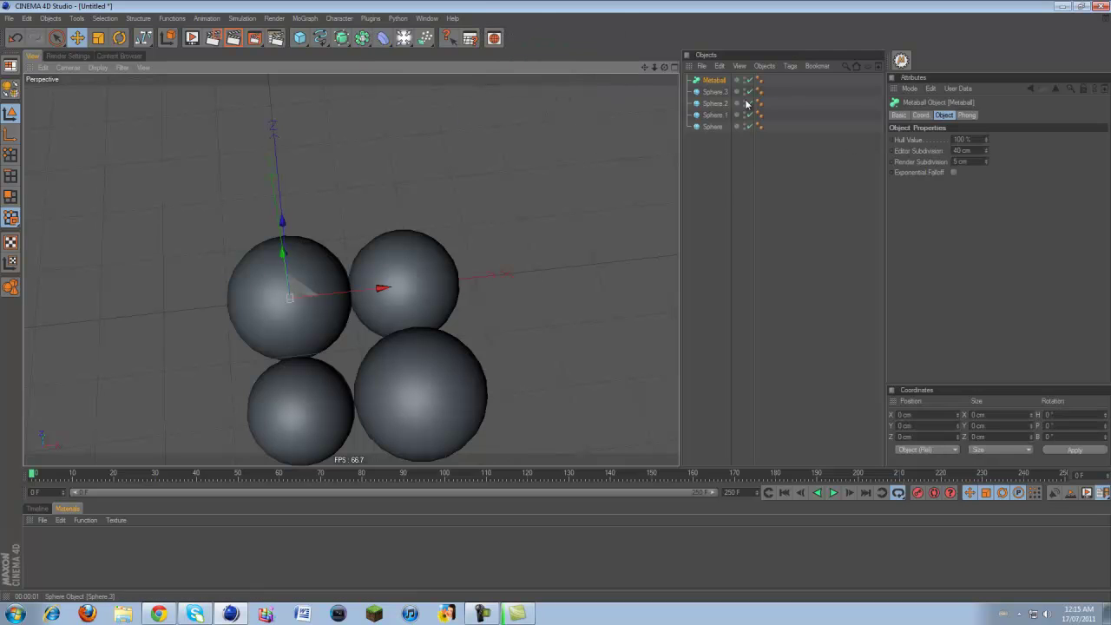
- Select all four spheres and make them children of the Metaball object
{"action": "left_click_drag", "start_coordinate": [741, 182], "coordinate": [555, 301]}
{"action": "left_click", "coordinate": [720, 149]}
{"action": "left_click_drag", "start_coordinate": [644, 69], "coordinate": [555, 300]}
{"action": "left_click_drag", "start_coordinate": [729, 132], "coordinate": [719, 83]}
{"action": "left_click", "coordinate": [716, 81]}
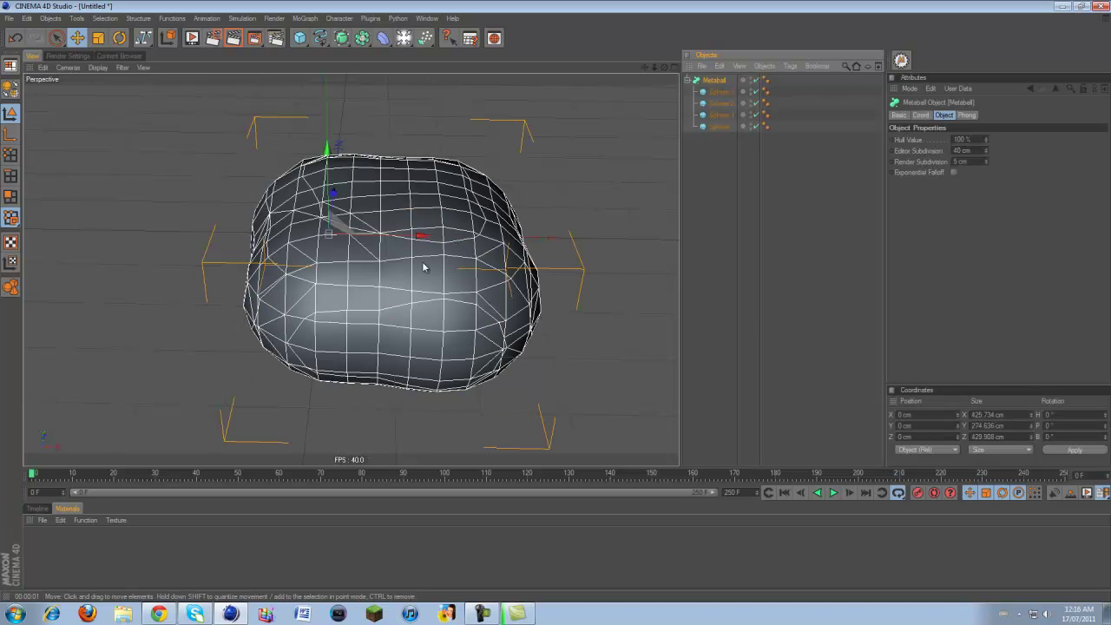
- Render the view to preview the blended metaball shape
{"action": "left_click", "coordinate": [597, 137]}
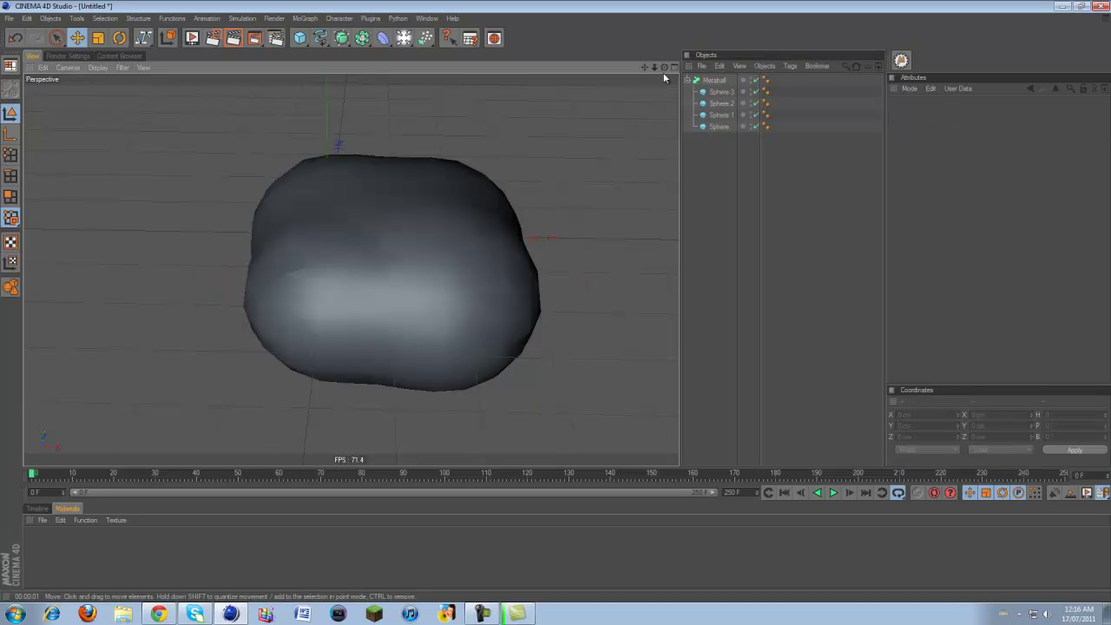
{"action": "left_click_drag", "start_coordinate": [663, 69], "coordinate": [553, 296]}
{"action": "left_click", "coordinate": [419, 259]}
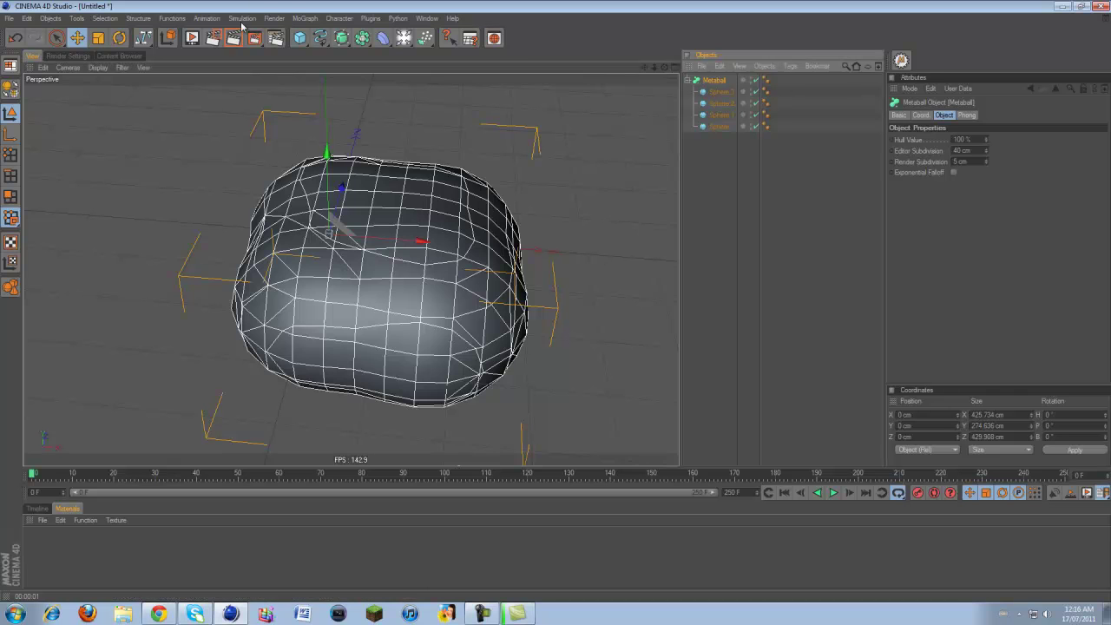
{"action": "key", "text": "ctrl+r"}
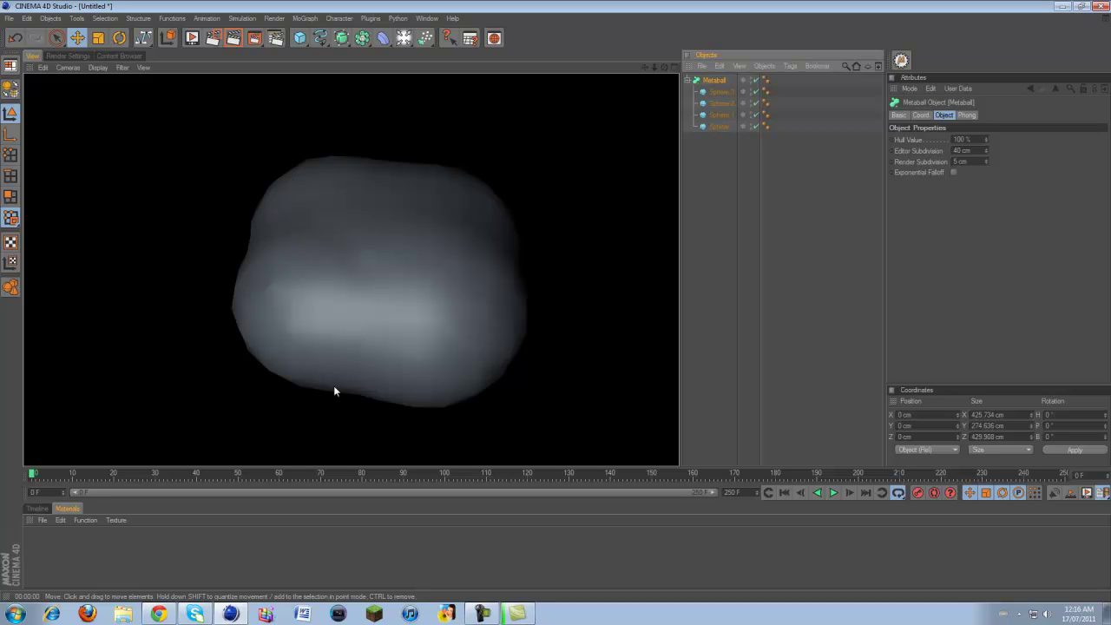
- Set the Metaball's Editor Subdivision to 4 cm
{"action": "left_click", "coordinate": [715, 82]}
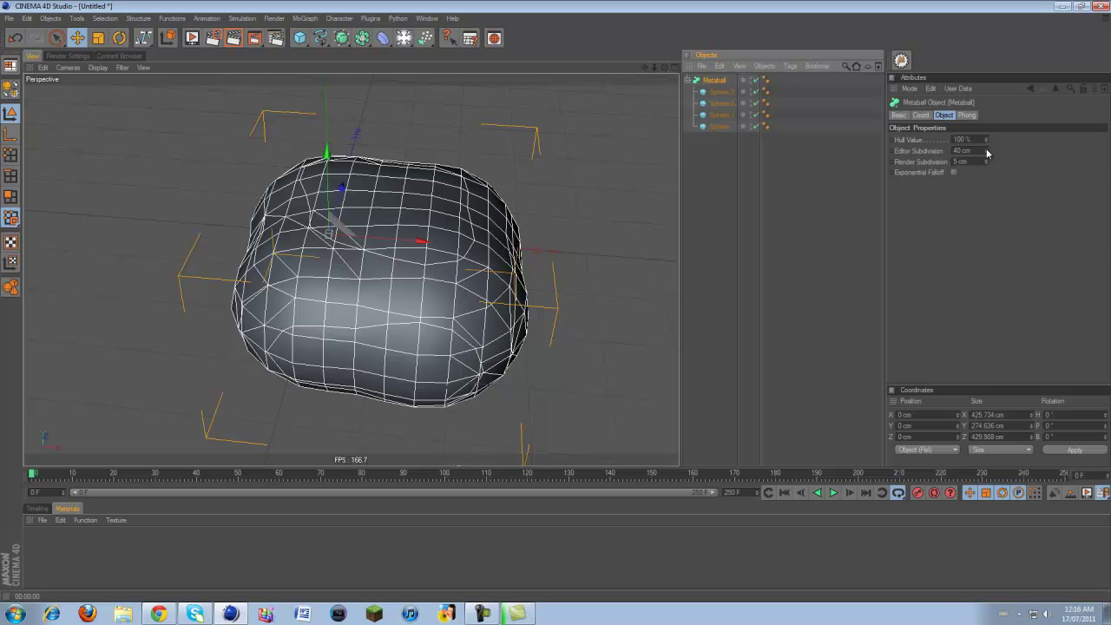
{"action": "left_click_drag", "start_coordinate": [987, 154], "coordinate": [986, 154]}
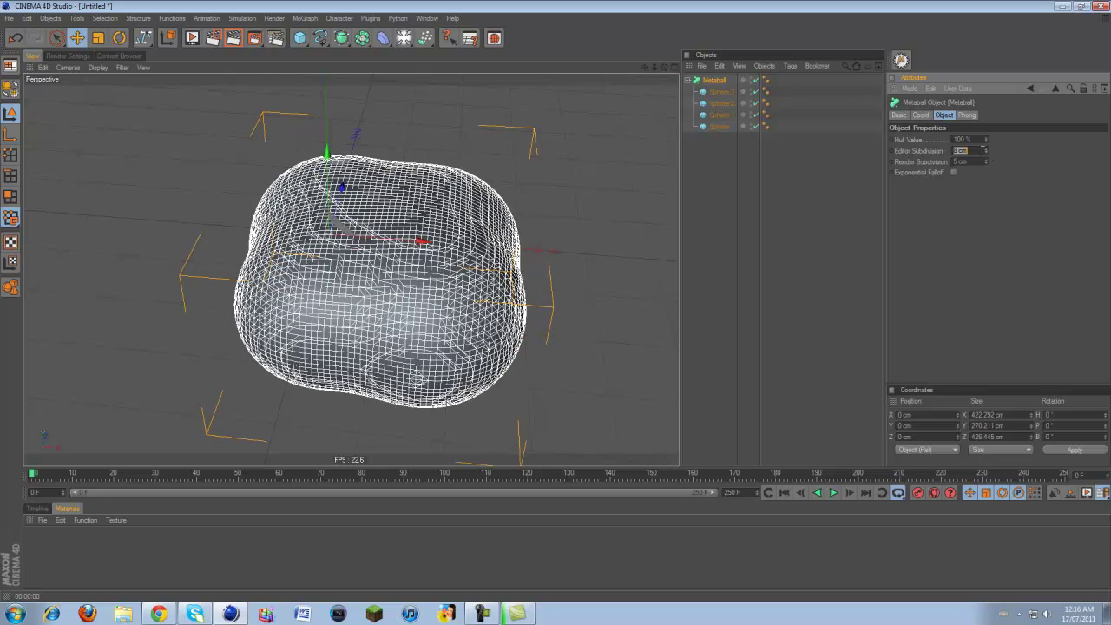
{"action": "type", "text": "4"}
{"action": "key", "text": "Return"}
- Render the view again from a higher angle to check the metaball with its finer mesh
{"action": "scroll", "coordinate": [580, 261], "scroll_direction": "up", "scroll_amount": 3}
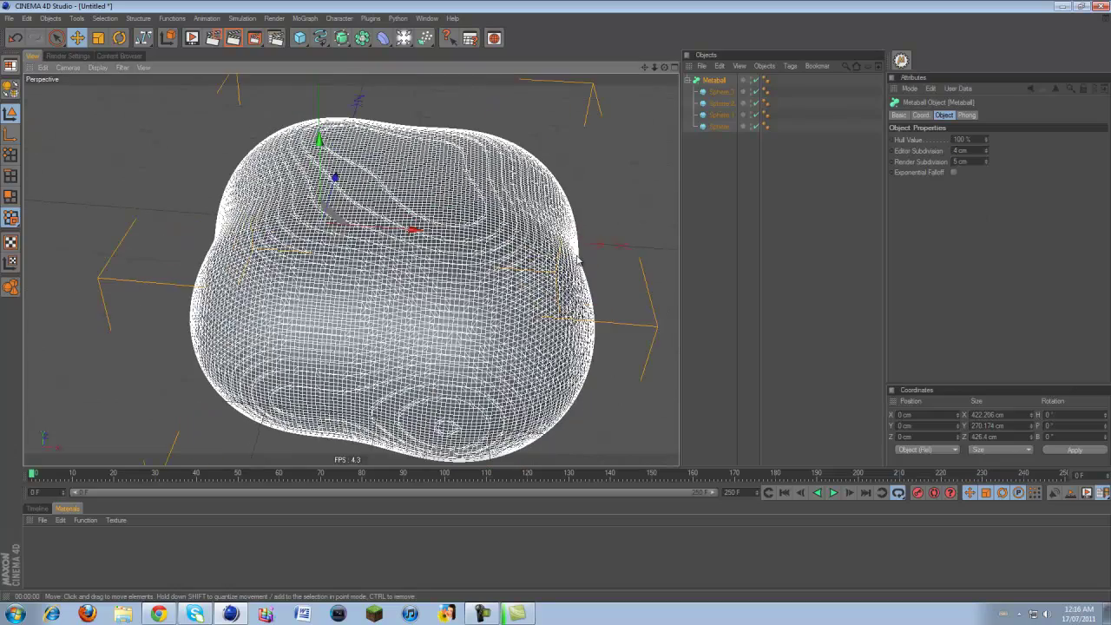
{"action": "left_click_drag", "start_coordinate": [664, 67], "coordinate": [491, 167]}
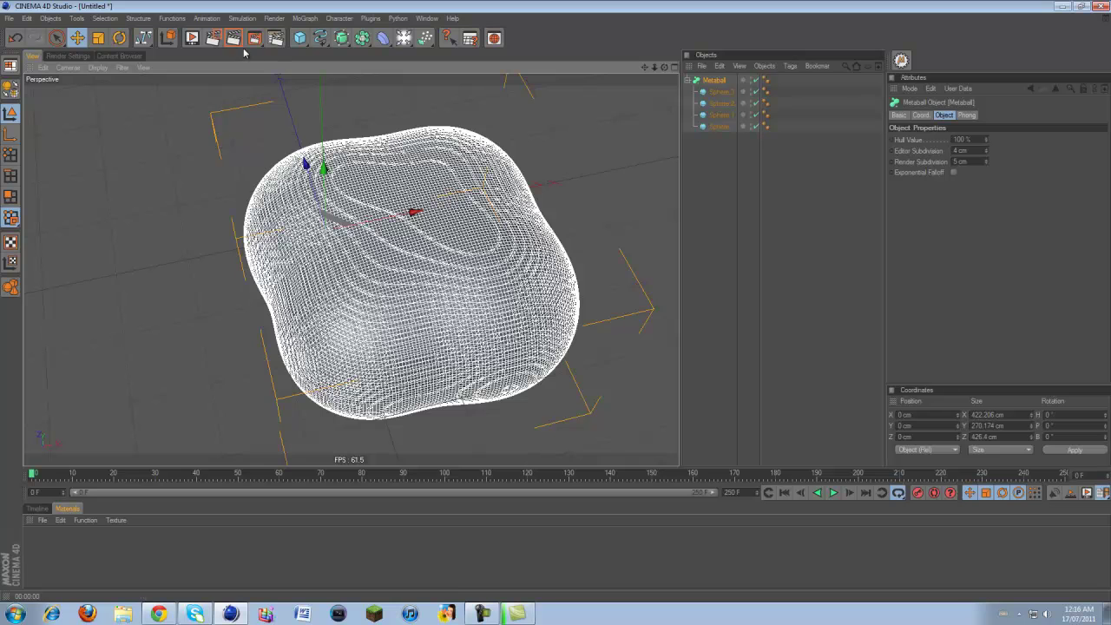
{"action": "key", "text": "ctrl+r"}
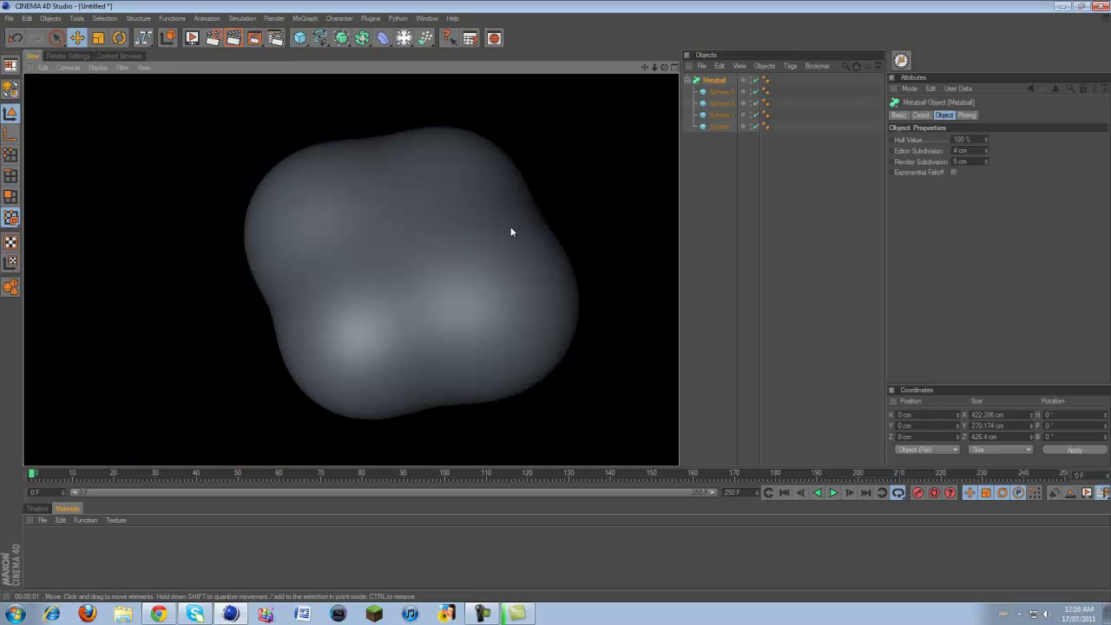
- Render the view from a lower angle to check the blended metaball surface
{"action": "left_click", "coordinate": [400, 166]}
{"action": "scroll", "coordinate": [638, 95], "scroll_direction": "down", "scroll_amount": 1}
{"action": "scroll", "coordinate": [587, 108], "scroll_direction": "down", "scroll_amount": 4}
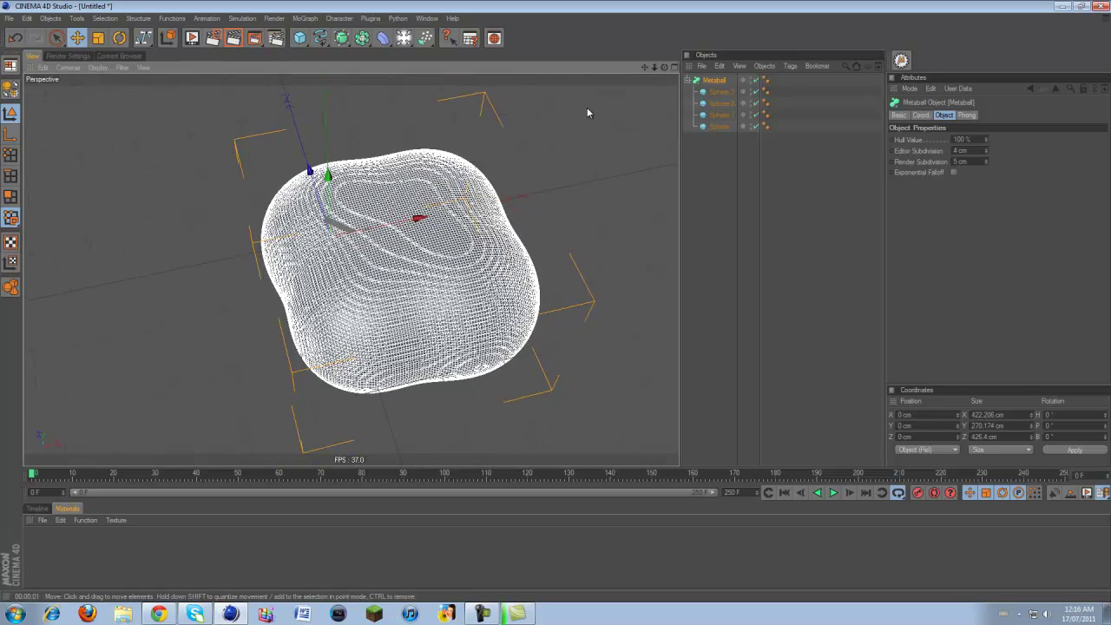
{"action": "scroll", "coordinate": [639, 98], "scroll_direction": "up", "scroll_amount": 3}
{"action": "left_click_drag", "start_coordinate": [678, 73], "coordinate": [488, 153], "text": "alt"}
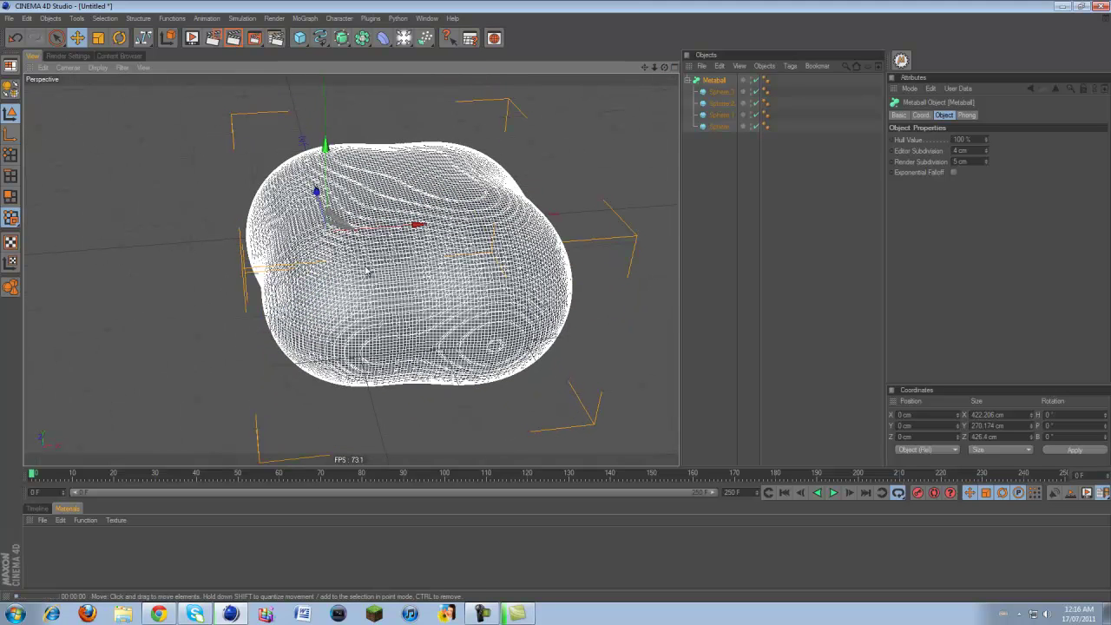
{"action": "key", "text": "ctrl+r"}
{"action": "left_click", "coordinate": [396, 186]}
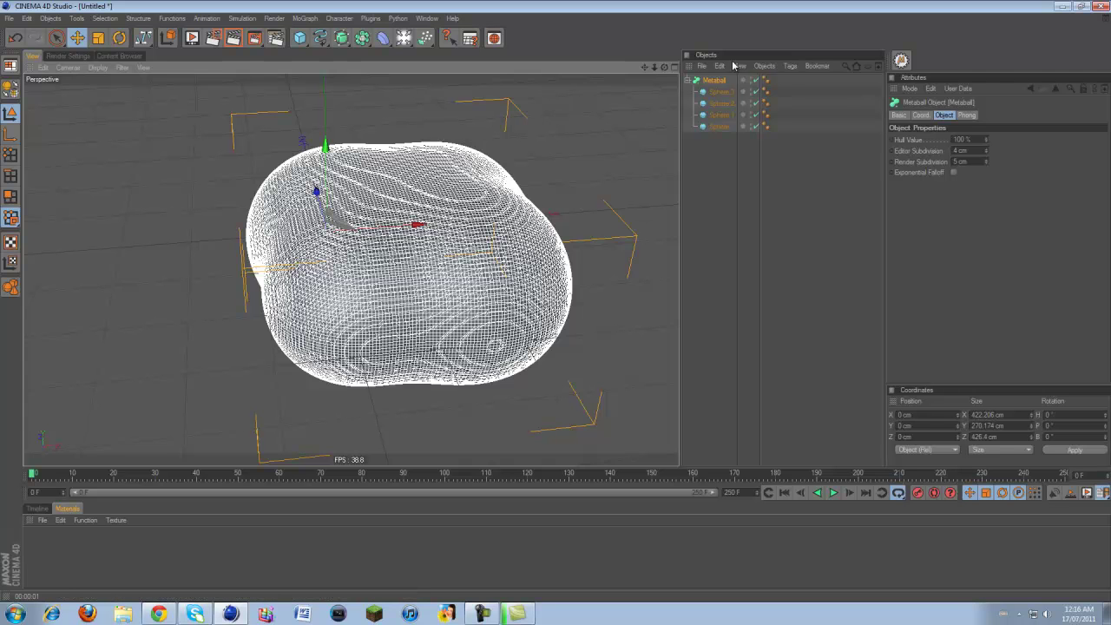
- Move Sphere.3 outward along the X axis, away from the other spheres in the Metaball
{"action": "left_click", "coordinate": [719, 93]}
{"action": "scroll", "coordinate": [585, 181], "scroll_direction": "up", "scroll_amount": 2}
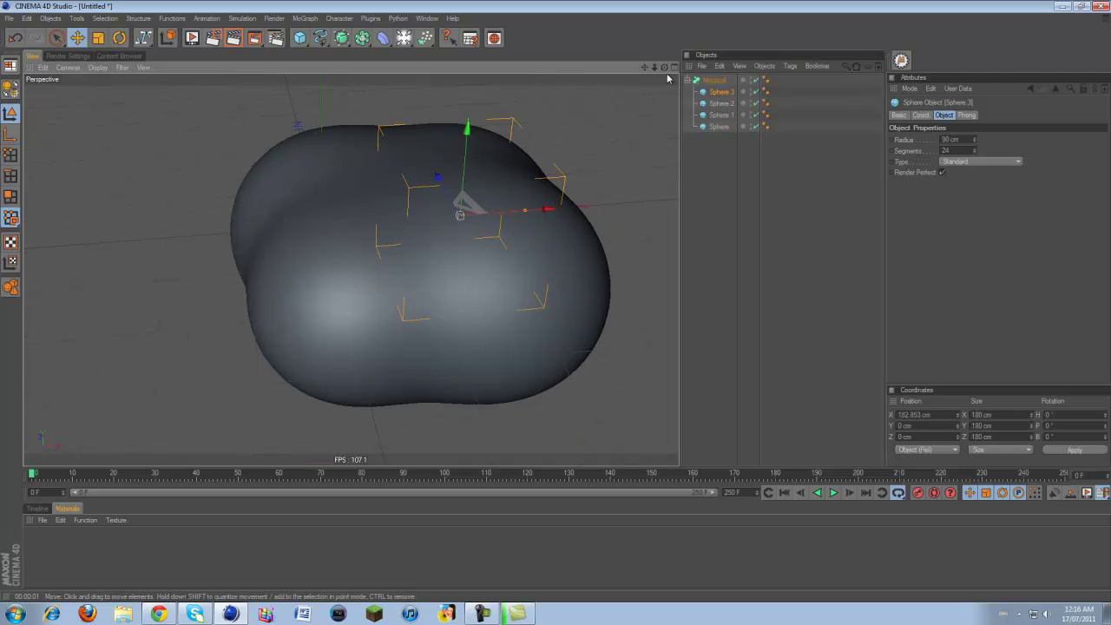
{"action": "left_click_drag", "start_coordinate": [665, 68], "coordinate": [557, 304]}
{"action": "left_click_drag", "start_coordinate": [535, 265], "coordinate": [513, 264]}
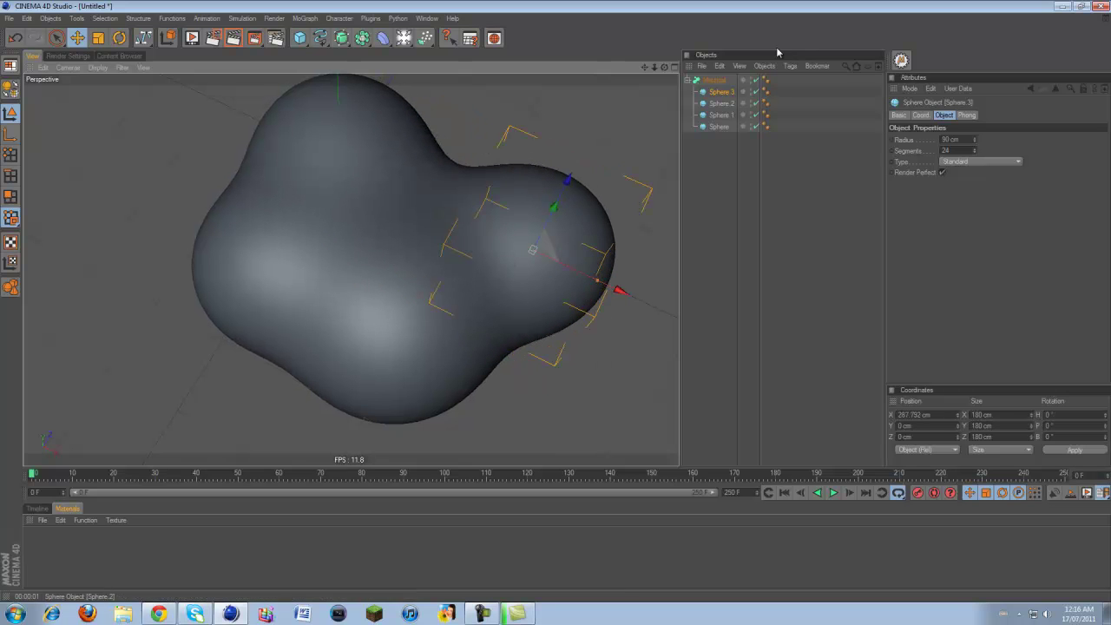
- Move Sphere.1 outward along the Z axis to about 26 cm
{"action": "left_click", "coordinate": [719, 115]}
{"action": "left_click_drag", "start_coordinate": [409, 196], "coordinate": [403, 174]}
{"action": "left_click_drag", "start_coordinate": [369, 97], "coordinate": [561, 296]}
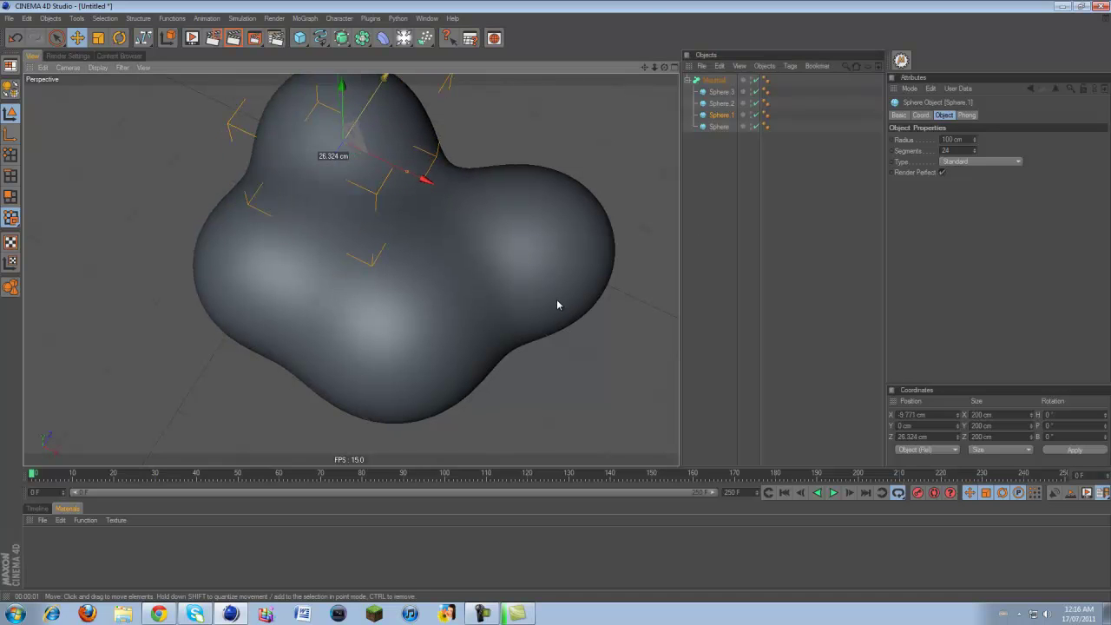
- Move Sphere.2 outward to about -242 cm on Z and down to about -30 cm on Y
{"action": "left_click", "coordinate": [720, 103]}
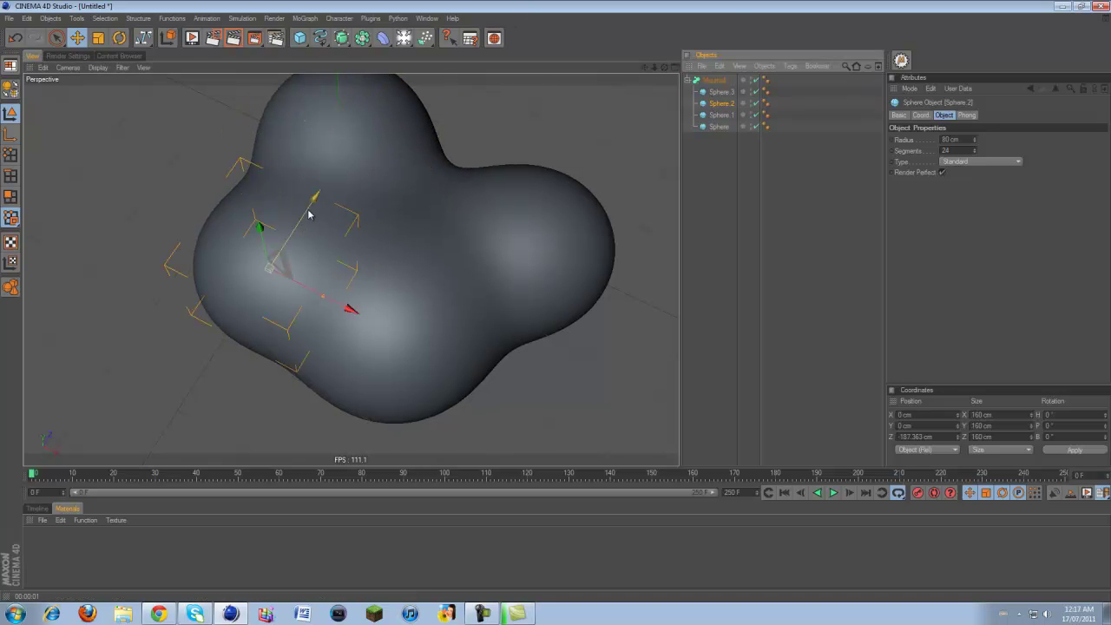
{"action": "left_click_drag", "start_coordinate": [310, 210], "coordinate": [239, 272]}
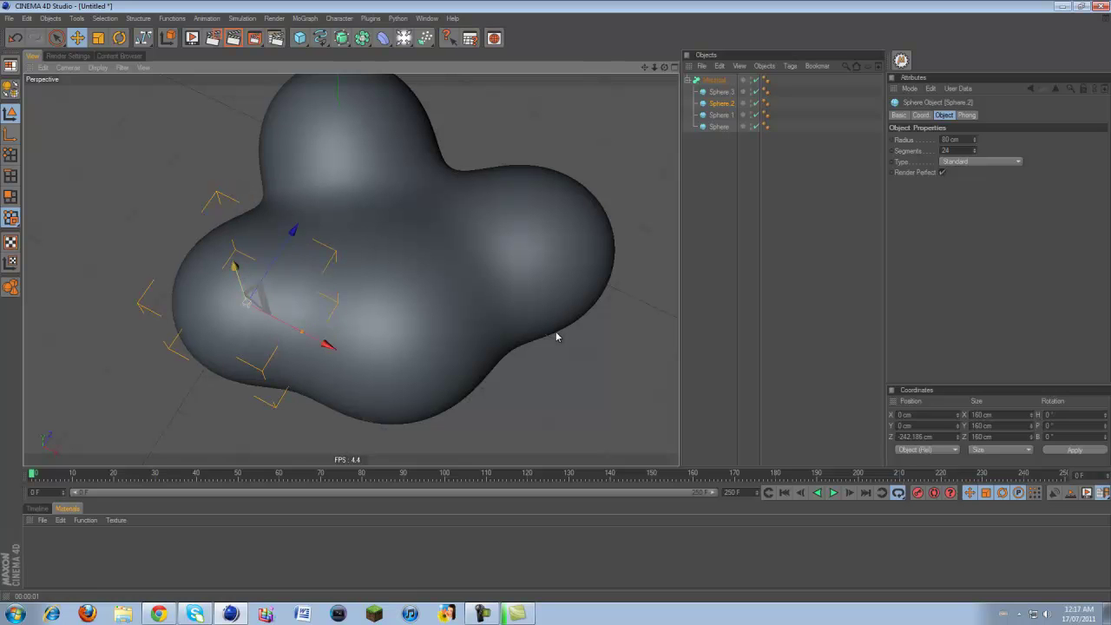
{"action": "left_click_drag", "start_coordinate": [557, 337], "coordinate": [560, 303]}
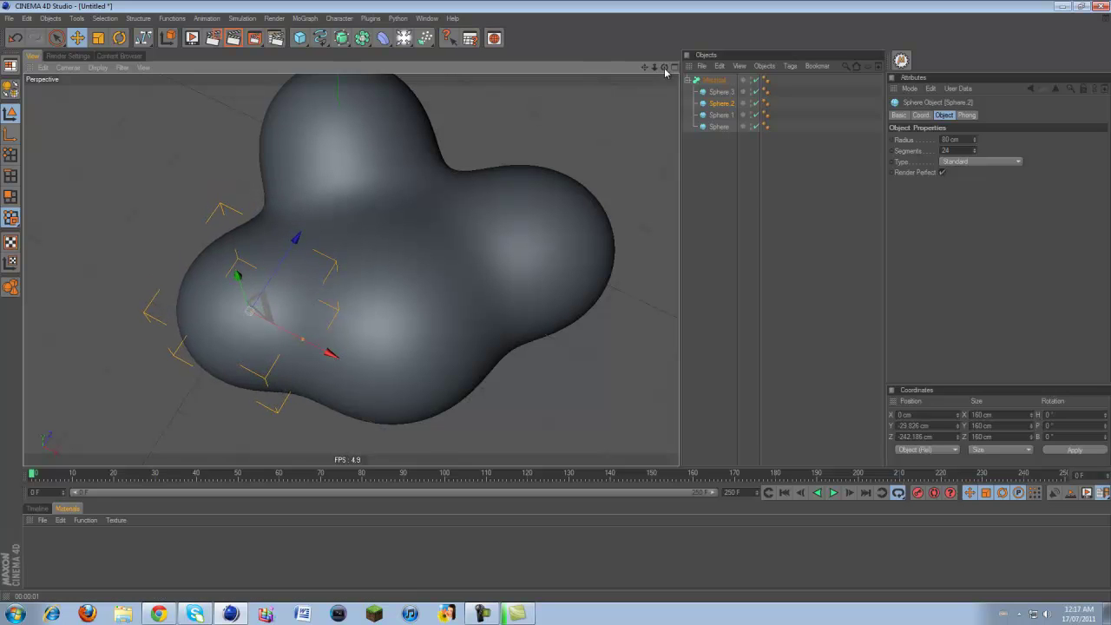
{"action": "left_click_drag", "start_coordinate": [665, 72], "coordinate": [581, 297]}
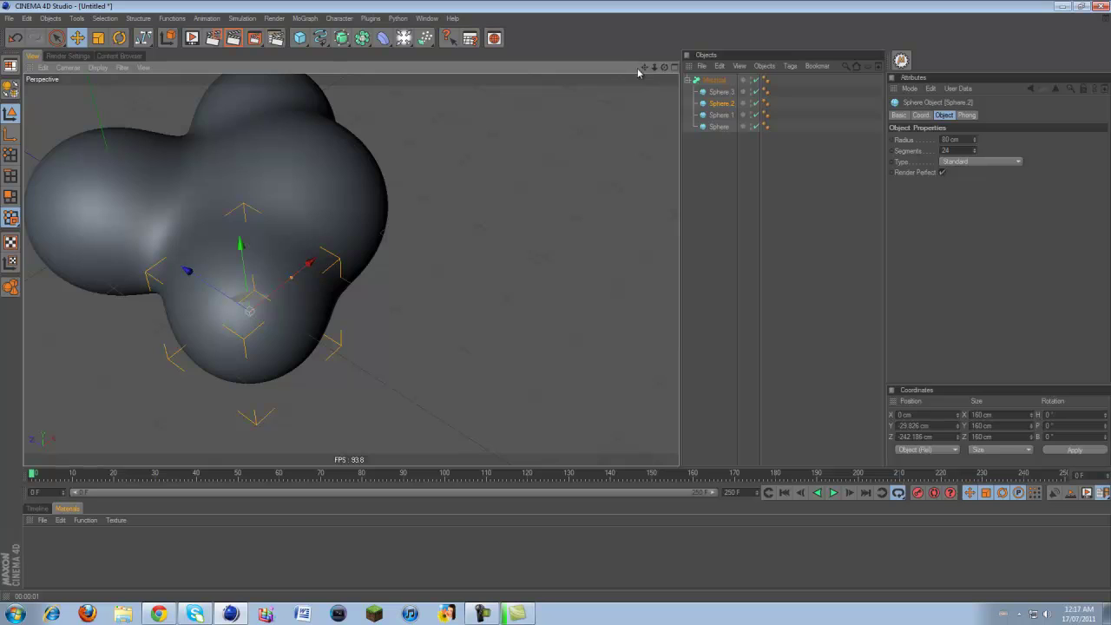
{"action": "left_click_drag", "start_coordinate": [643, 67], "coordinate": [555, 300]}
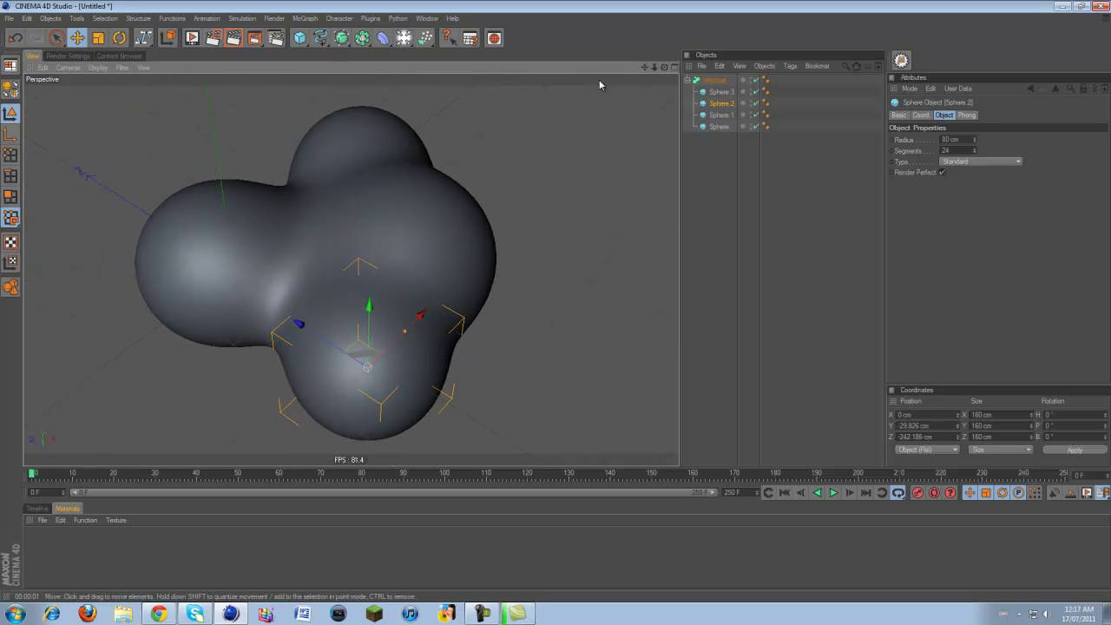
{"action": "scroll", "coordinate": [597, 85], "scroll_direction": "down", "scroll_amount": 2}
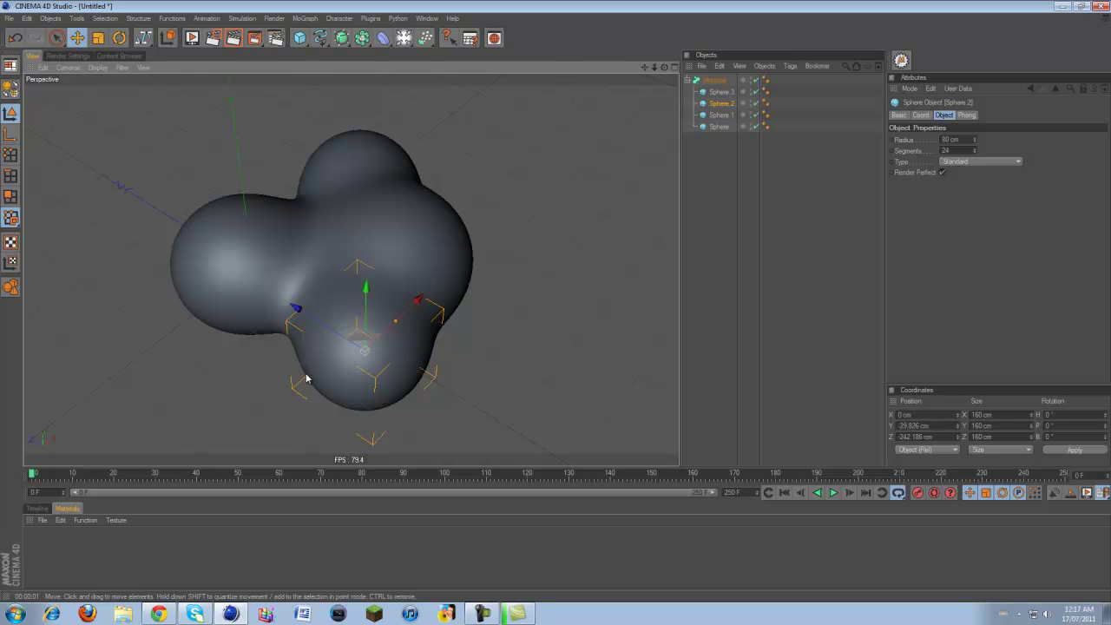
- Delete the Metaball with all its spheres and add a particle Emitter to the empty scene
{"action": "left_click_drag", "start_coordinate": [799, 132], "coordinate": [638, 10]}
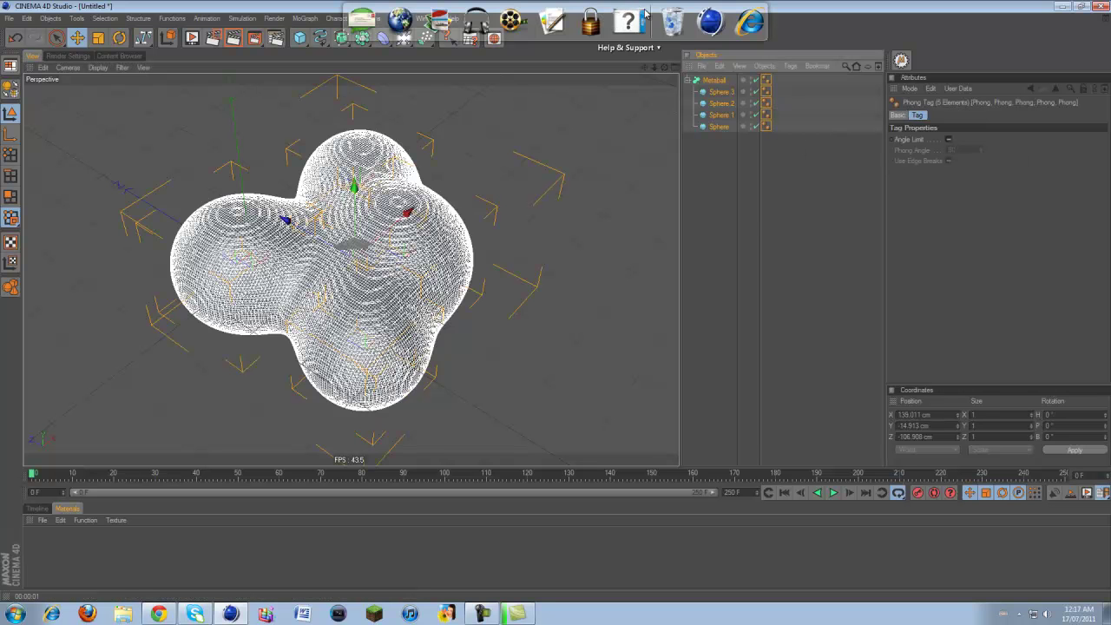
{"action": "key", "text": "Delete"}
{"action": "left_click", "coordinate": [425, 38]}
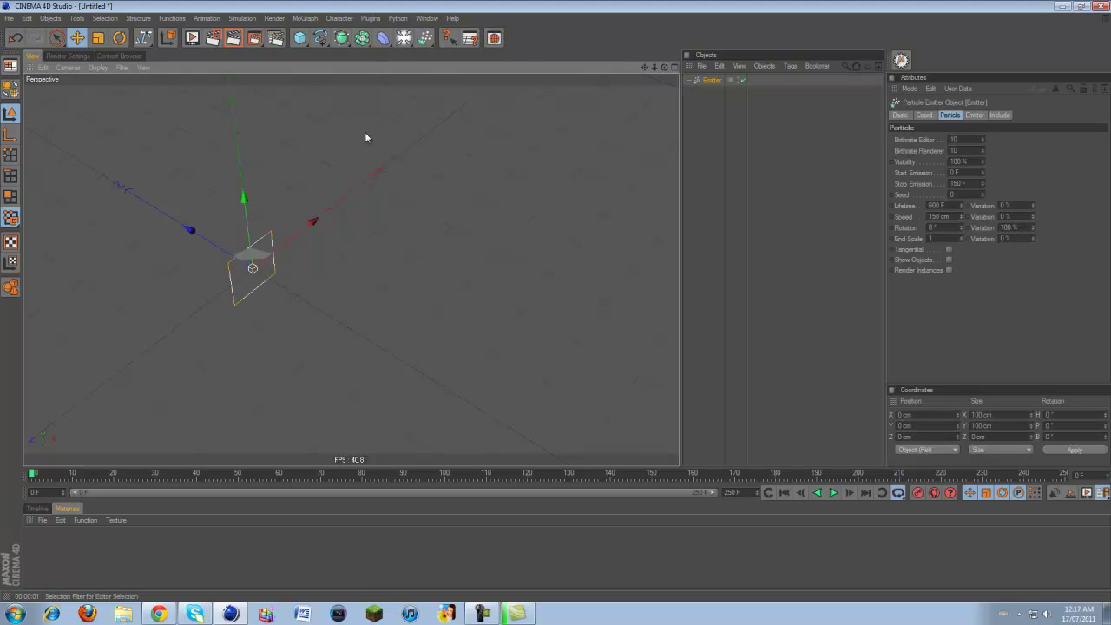
- Play the animation briefly to preview the Emitter's particles from the side
{"action": "left_click_drag", "start_coordinate": [365, 136], "coordinate": [572, 314], "text": "alt"}
{"action": "left_click", "coordinate": [833, 493]}
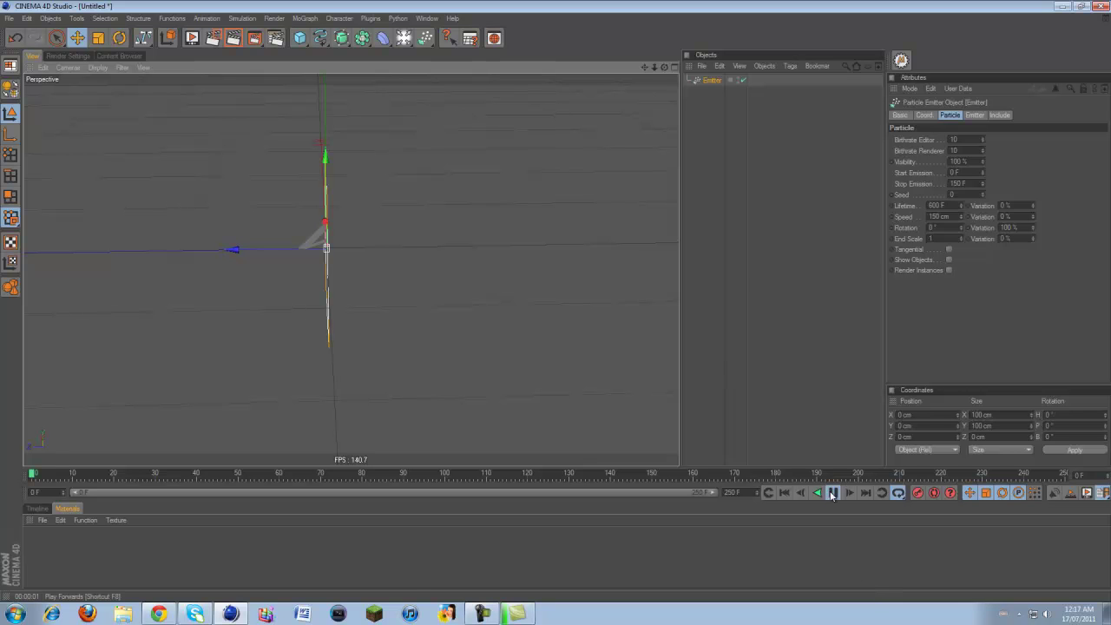
{"action": "left_click", "coordinate": [833, 493]}
- Add a sphere with a 10 cm radius and make it a child of the Emitter
{"action": "left_click_drag", "start_coordinate": [300, 38], "coordinate": [393, 45]}
{"action": "left_click_drag", "start_coordinate": [665, 66], "coordinate": [555, 307]}
{"action": "type", "text": "10"}
{"action": "key", "text": "Return"}
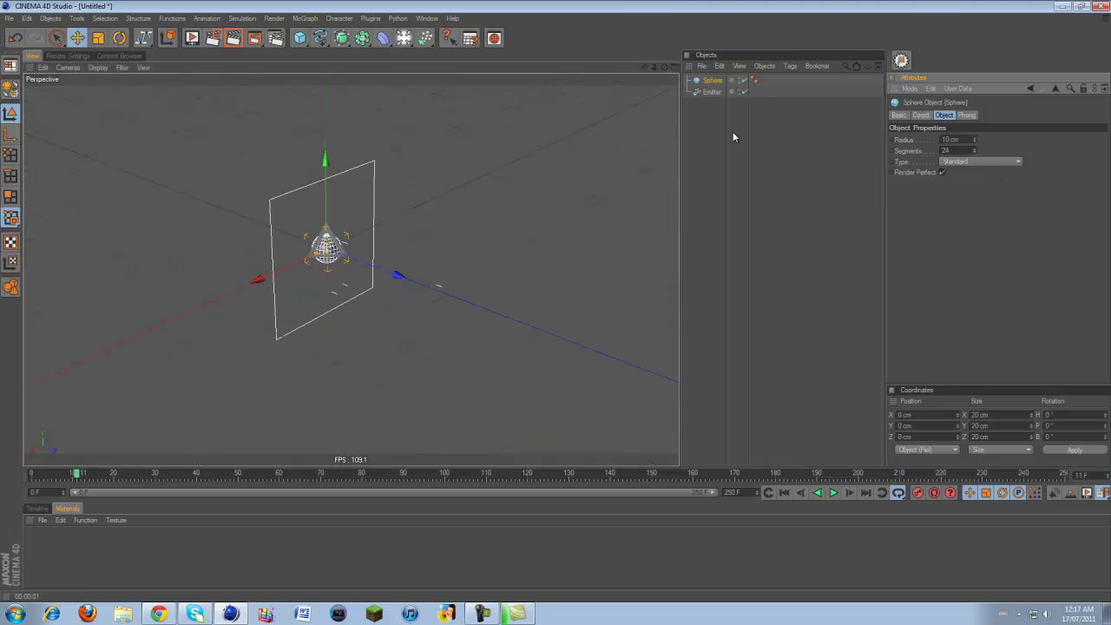
{"action": "left_click_drag", "start_coordinate": [710, 82], "coordinate": [717, 95]}
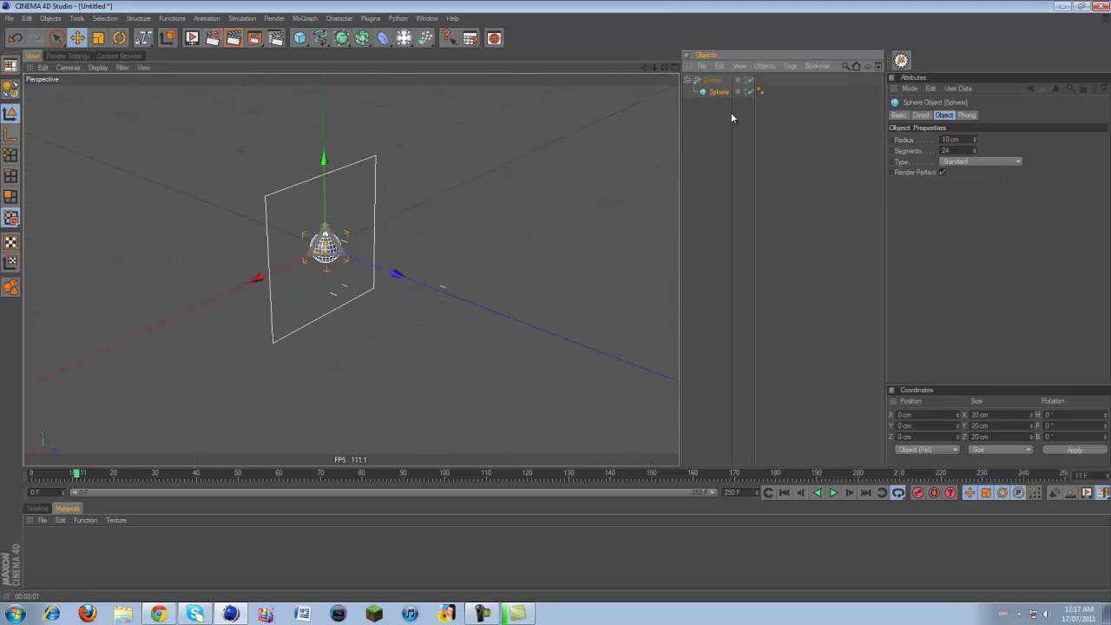
- Enable Show Objects on the Emitter and set its editor and renderer birthrates to 30
{"action": "left_click", "coordinate": [711, 80]}
{"action": "left_click", "coordinate": [948, 259]}
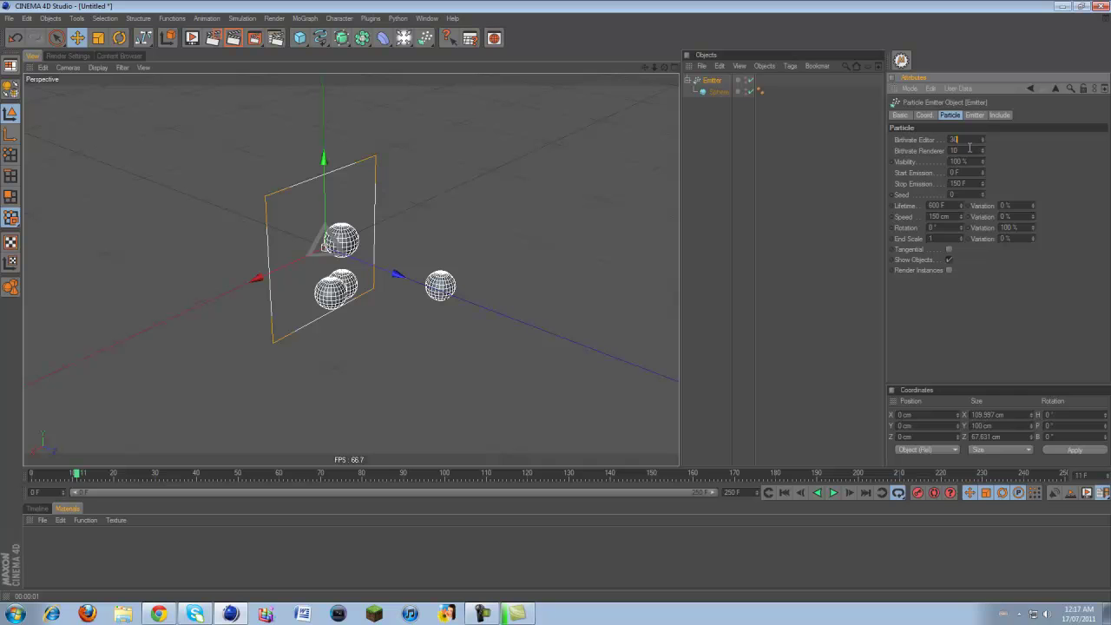
{"action": "key", "text": "Tab"}
{"action": "type", "text": "30"}
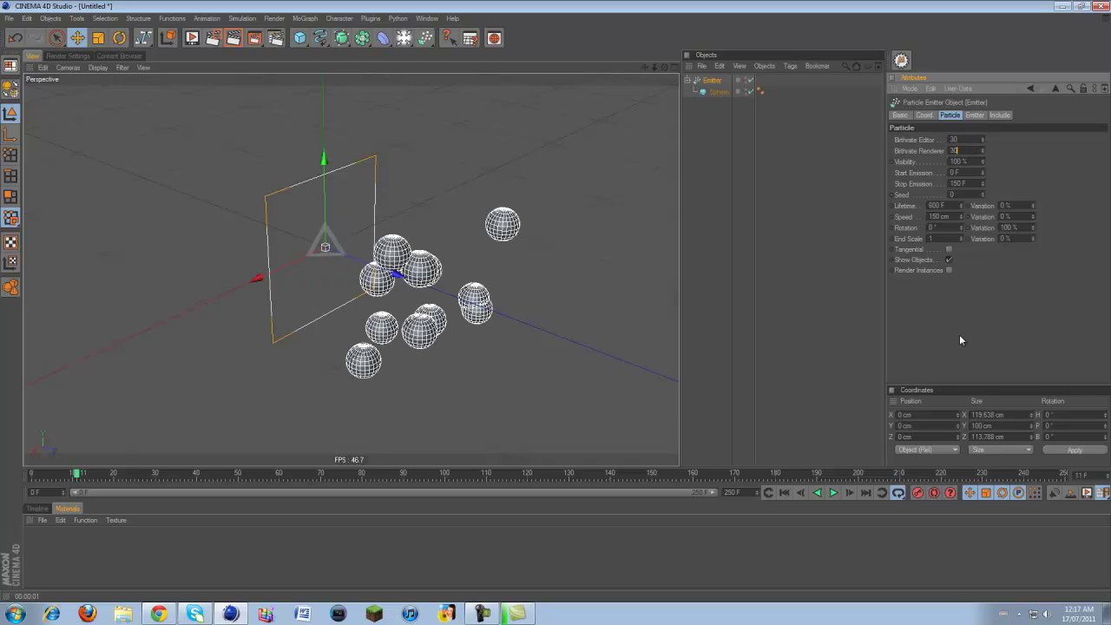
{"action": "key", "text": "Return"}
- Play the emission from the first frame, stop it partway and render the view to check the emitted spheres
{"action": "left_click", "coordinate": [782, 492]}
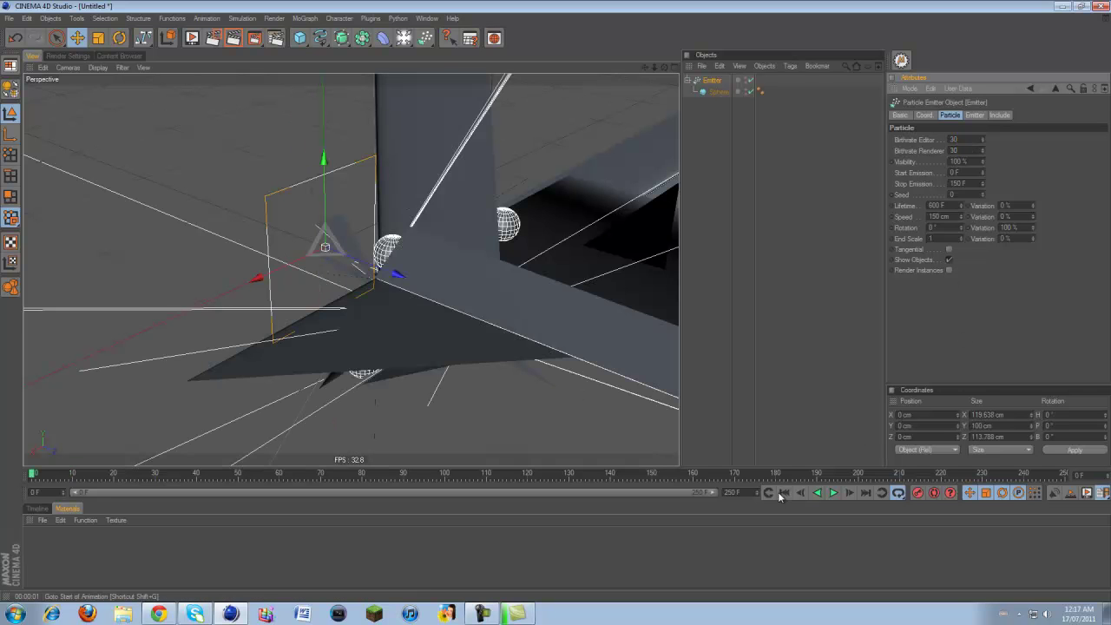
{"action": "left_click", "coordinate": [833, 492]}
{"action": "left_click", "coordinate": [833, 492]}
{"action": "key", "text": "ctrl+r"}
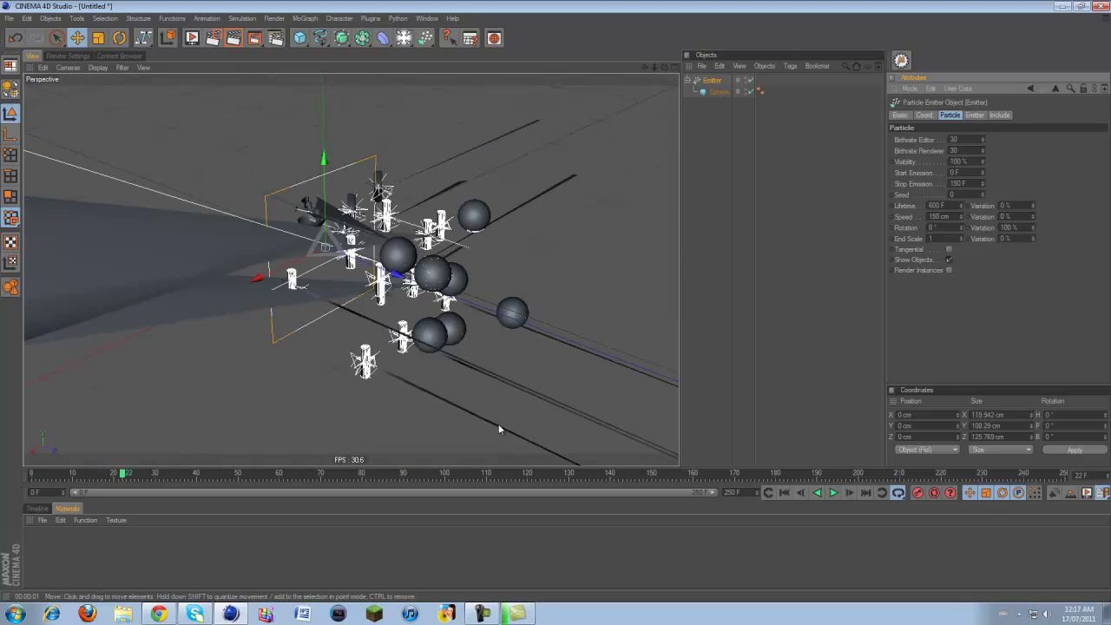
{"action": "left_click", "coordinate": [236, 42]}
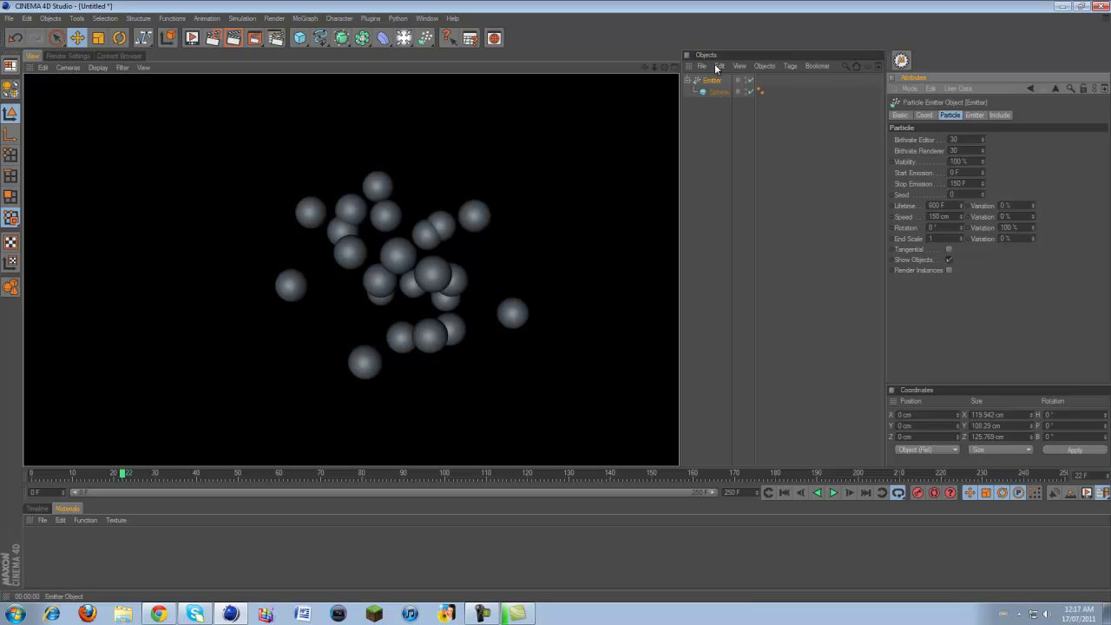
{"action": "left_click", "coordinate": [710, 91]}
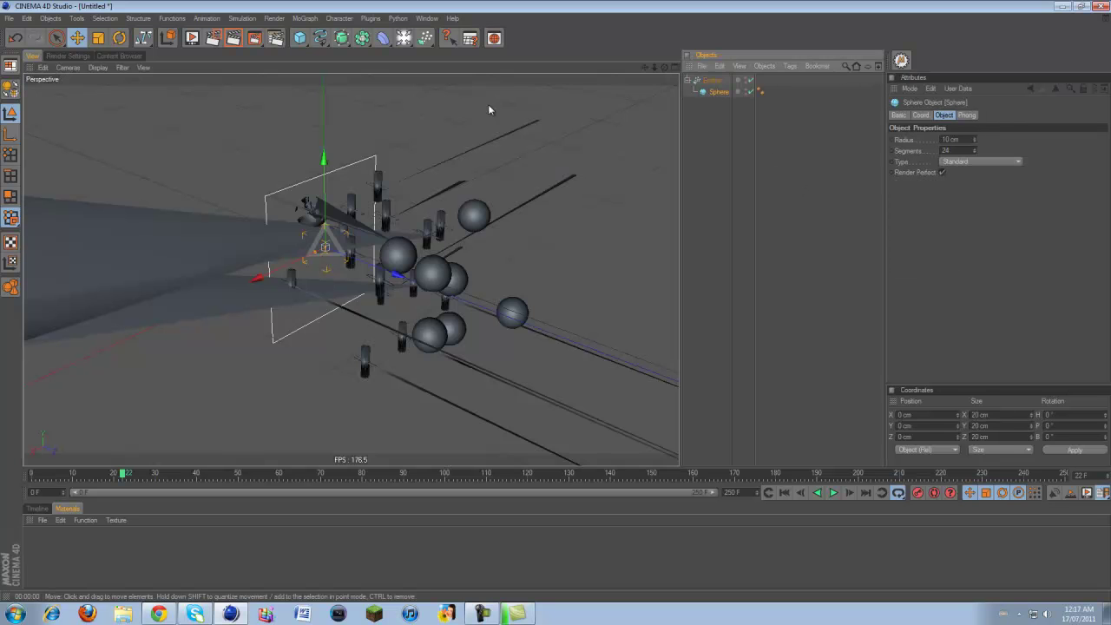
- Add a Gravity particle modifier to the scene as a separate top-level object
{"action": "left_click", "coordinate": [457, 97]}
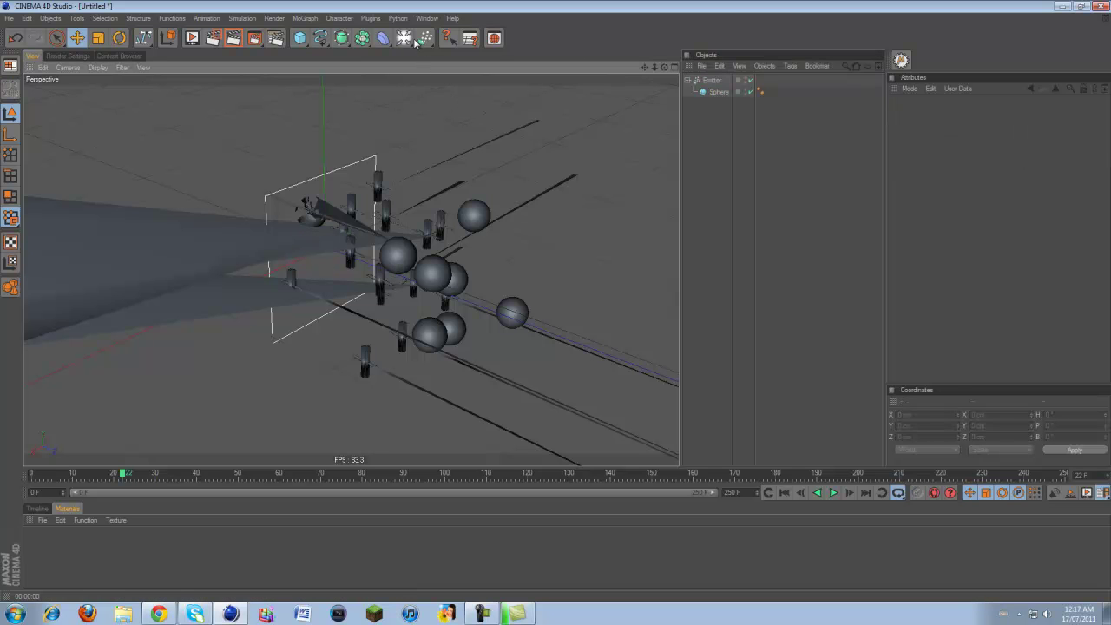
{"action": "left_click_drag", "start_coordinate": [424, 37], "coordinate": [583, 73]}
{"action": "scroll", "coordinate": [603, 206], "scroll_direction": "down", "scroll_amount": 3}
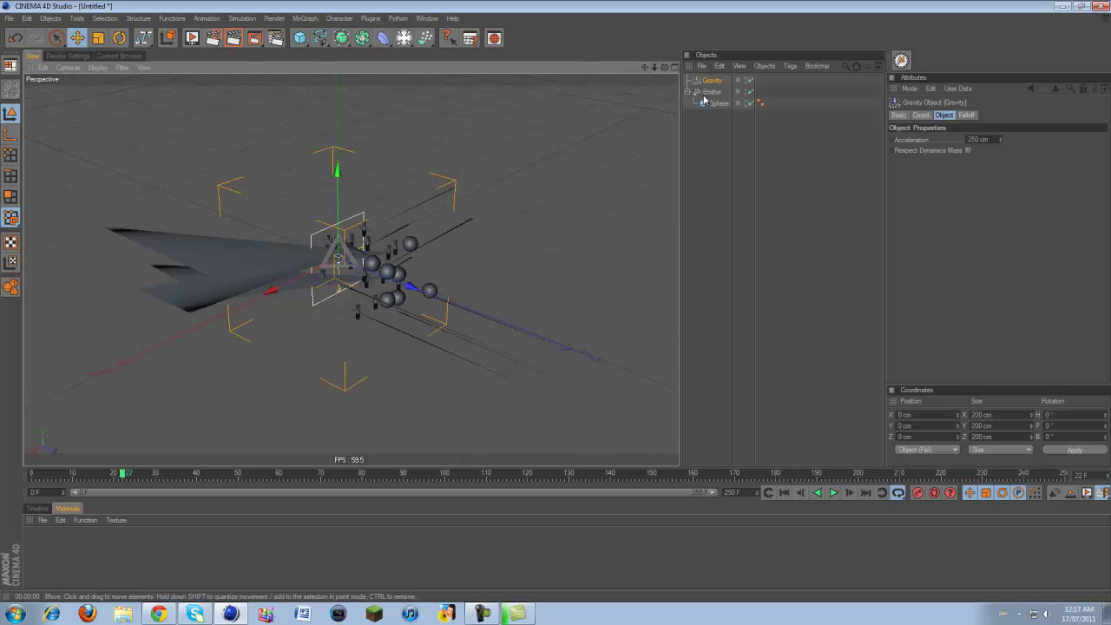
- Play the animation from the start with Gravity active, stop it partway and inspect the falling spheres
{"action": "left_click_drag", "start_coordinate": [666, 68], "coordinate": [555, 303]}
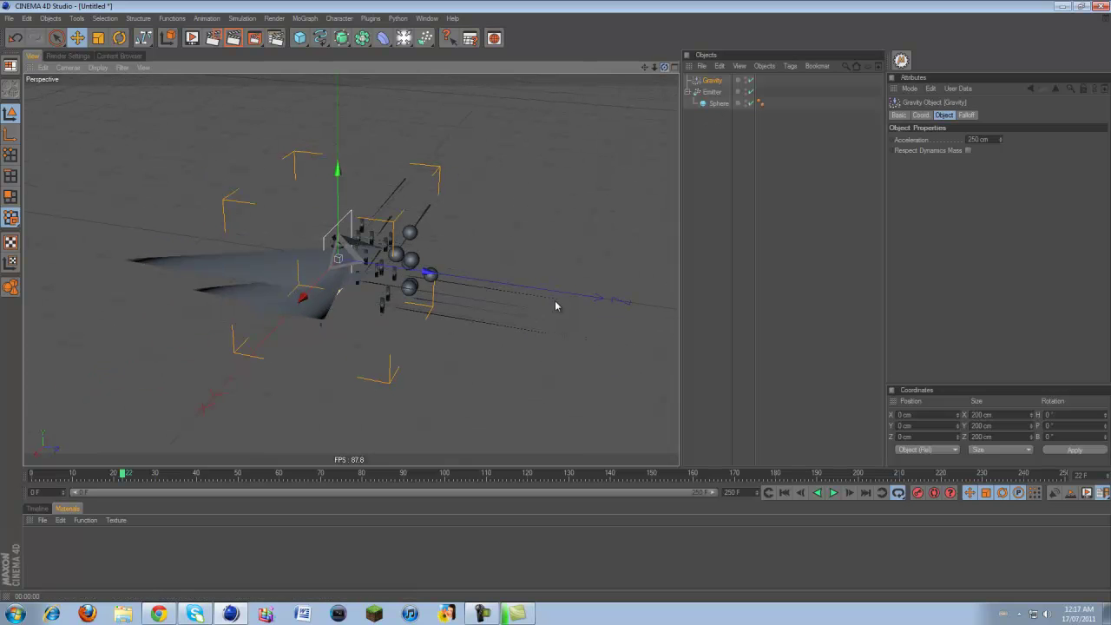
{"action": "left_click", "coordinate": [784, 492]}
{"action": "left_click", "coordinate": [831, 492]}
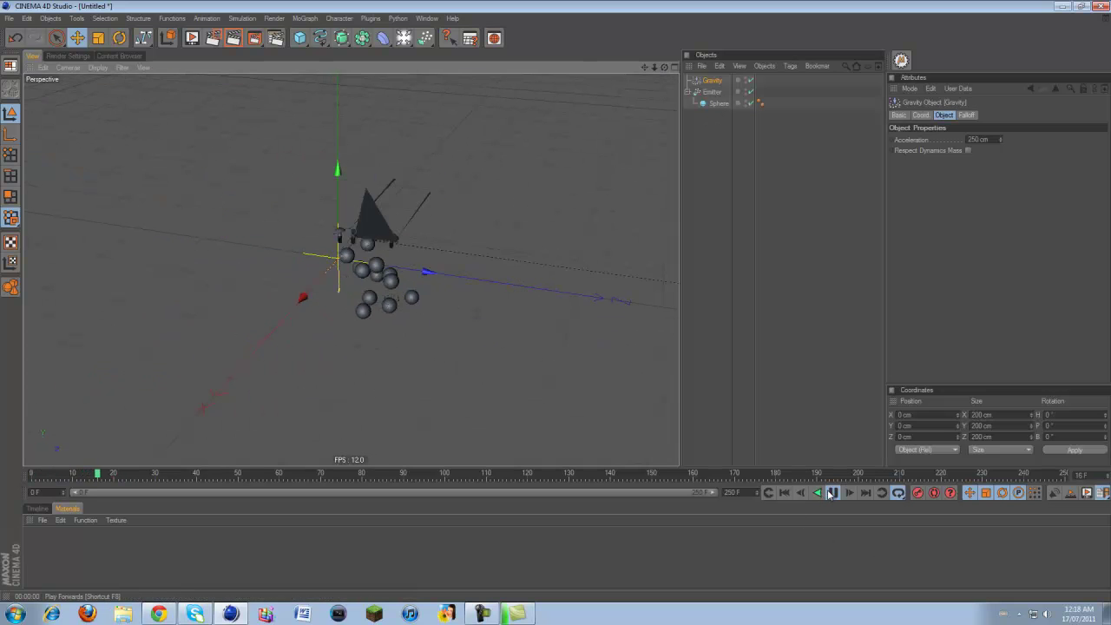
{"action": "left_click", "coordinate": [831, 493]}
{"action": "left_click", "coordinate": [509, 188]}
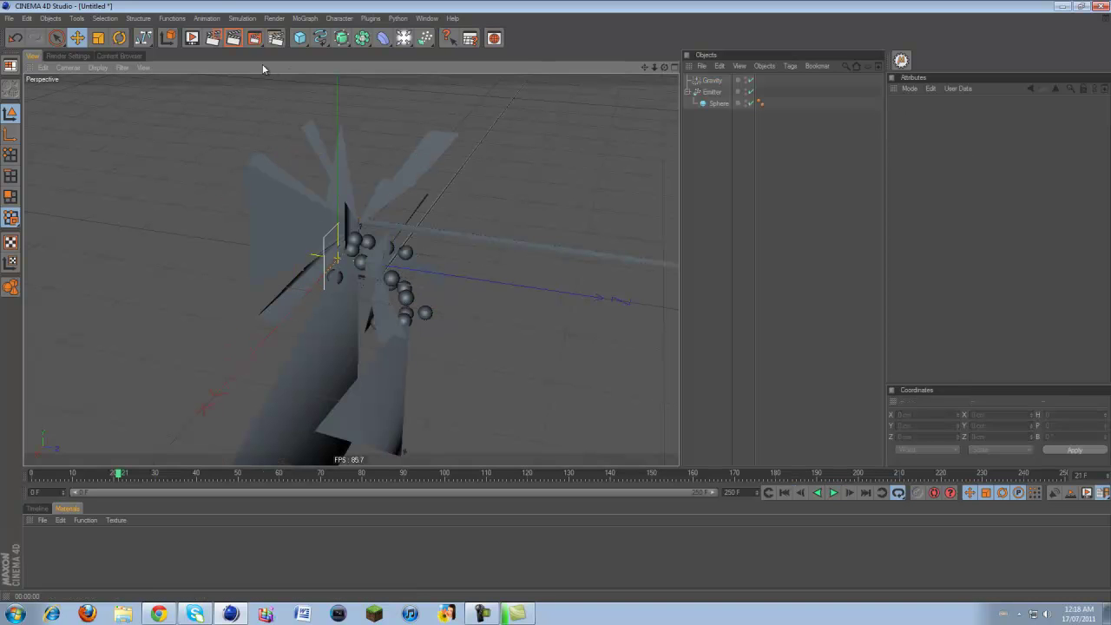
{"action": "left_click", "coordinate": [216, 18]}
{"action": "left_click", "coordinate": [197, 91]}
{"action": "left_click", "coordinate": [234, 42]}
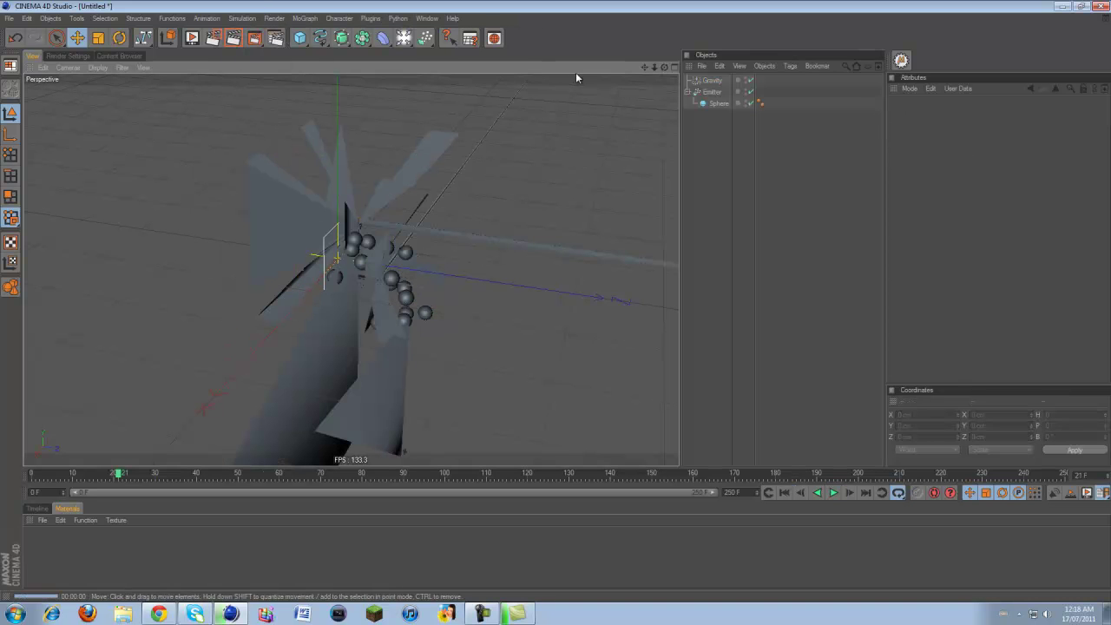
{"action": "left_click_drag", "start_coordinate": [662, 67], "coordinate": [432, 102]}
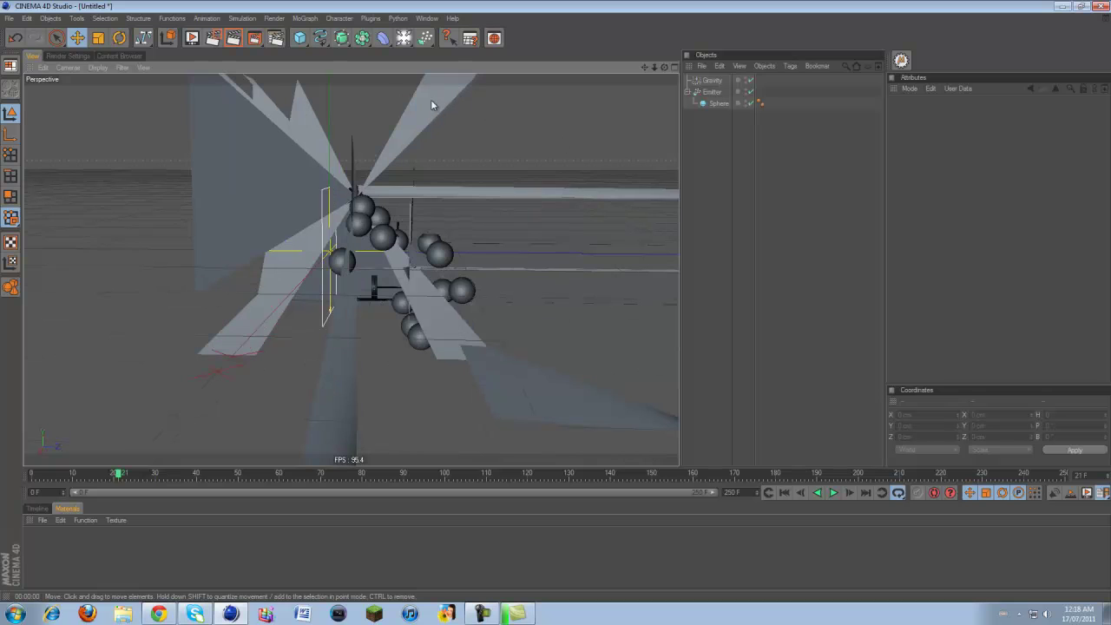
- Add a Metaball object and make the Emitter with its sphere a child of it
{"action": "left_click_drag", "start_coordinate": [362, 38], "coordinate": [486, 71]}
{"action": "left_click_drag", "start_coordinate": [710, 102], "coordinate": [559, 299]}
{"action": "left_click", "coordinate": [718, 145]}
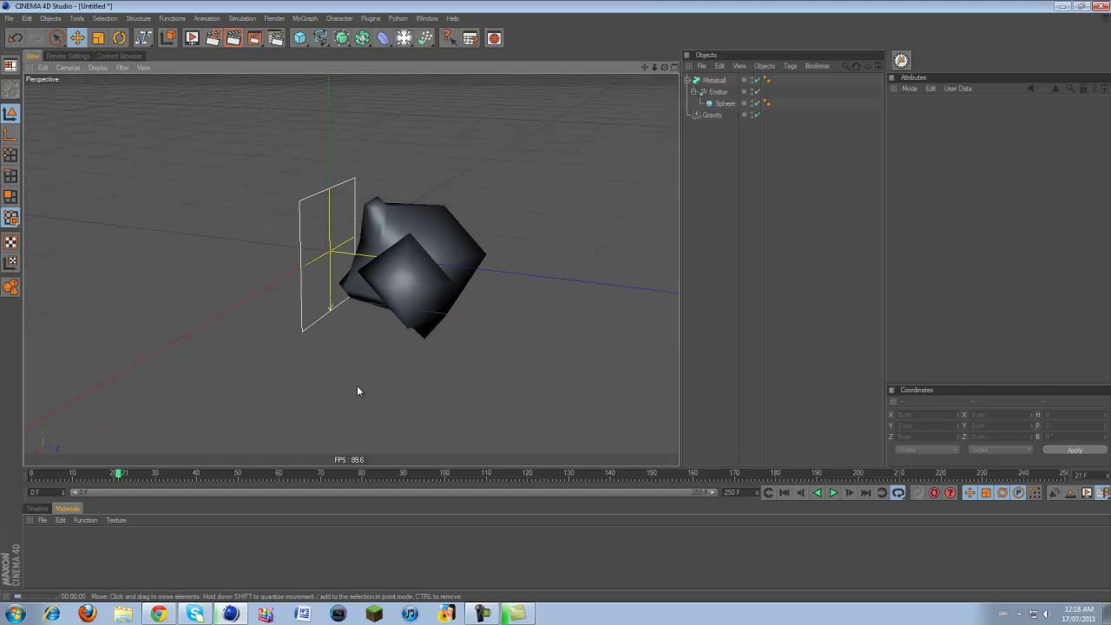
- Render the metaball particles and replay the animation from the first frame to preview the blended stream
{"action": "key", "text": "ctrl+r"}
{"action": "left_click", "coordinate": [414, 237]}
{"action": "left_click", "coordinate": [413, 237]}
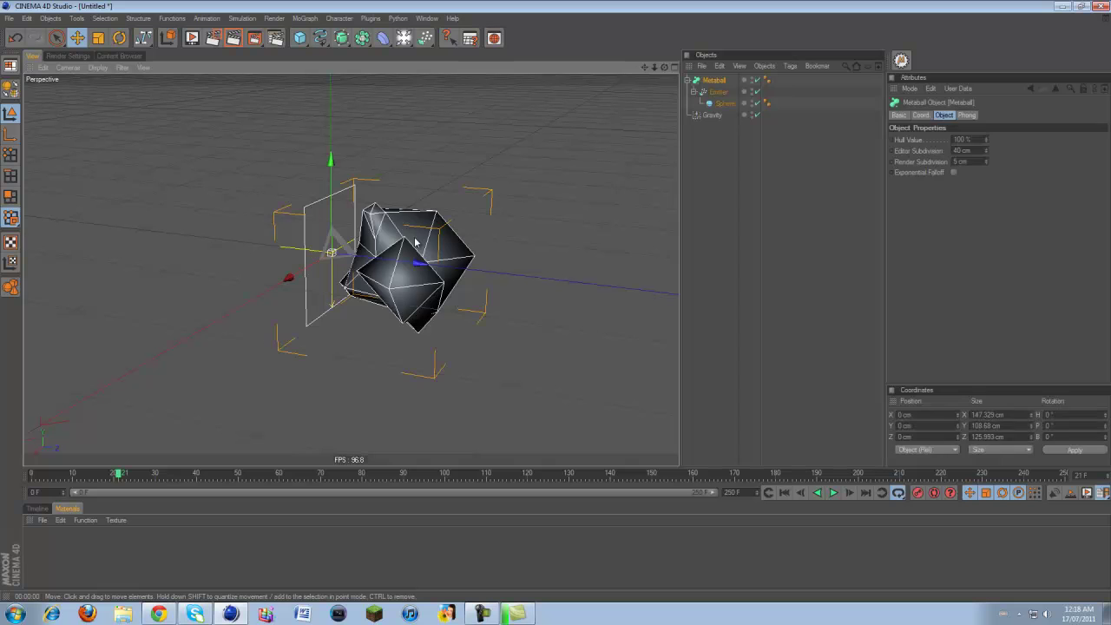
{"action": "left_click", "coordinate": [707, 447]}
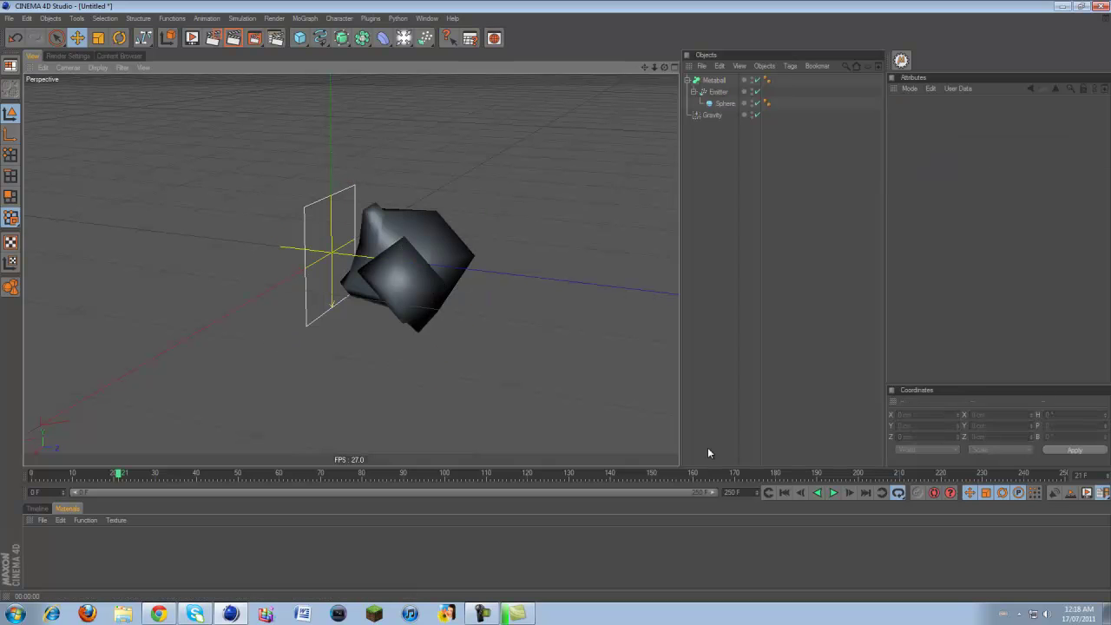
{"action": "left_click", "coordinate": [783, 492]}
{"action": "left_click", "coordinate": [832, 492]}
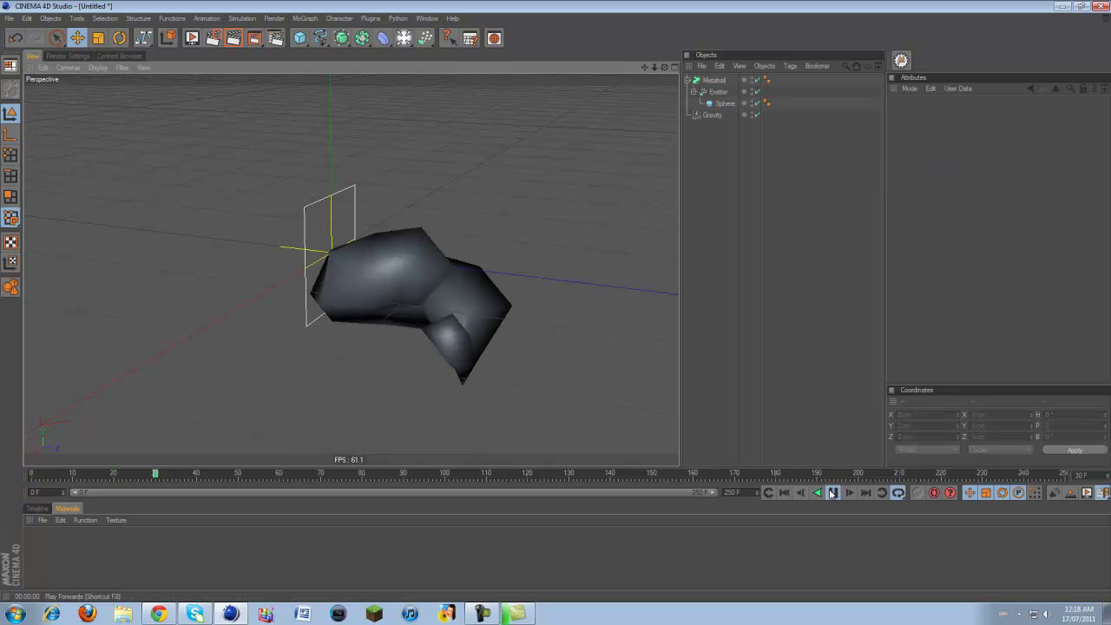
- Set the Metaball's editor subdivision to 5 cm for a smoother viewport mesh
{"action": "left_click", "coordinate": [414, 303]}
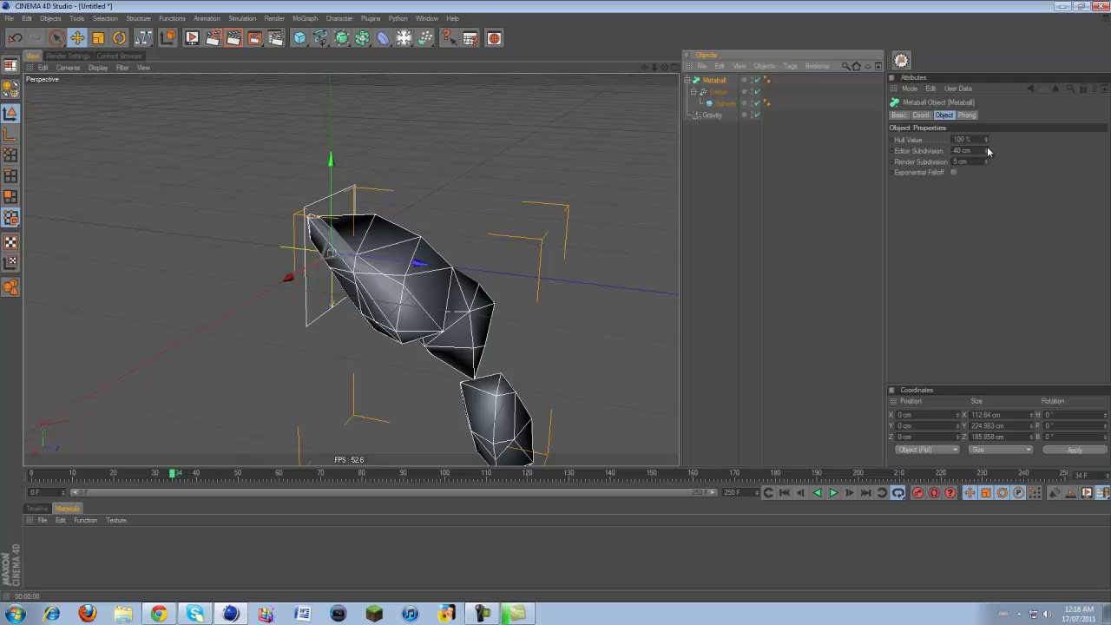
{"action": "left_click_drag", "start_coordinate": [986, 152], "coordinate": [984, 152]}
{"action": "type", "text": "5"}
{"action": "key", "text": "Return"}
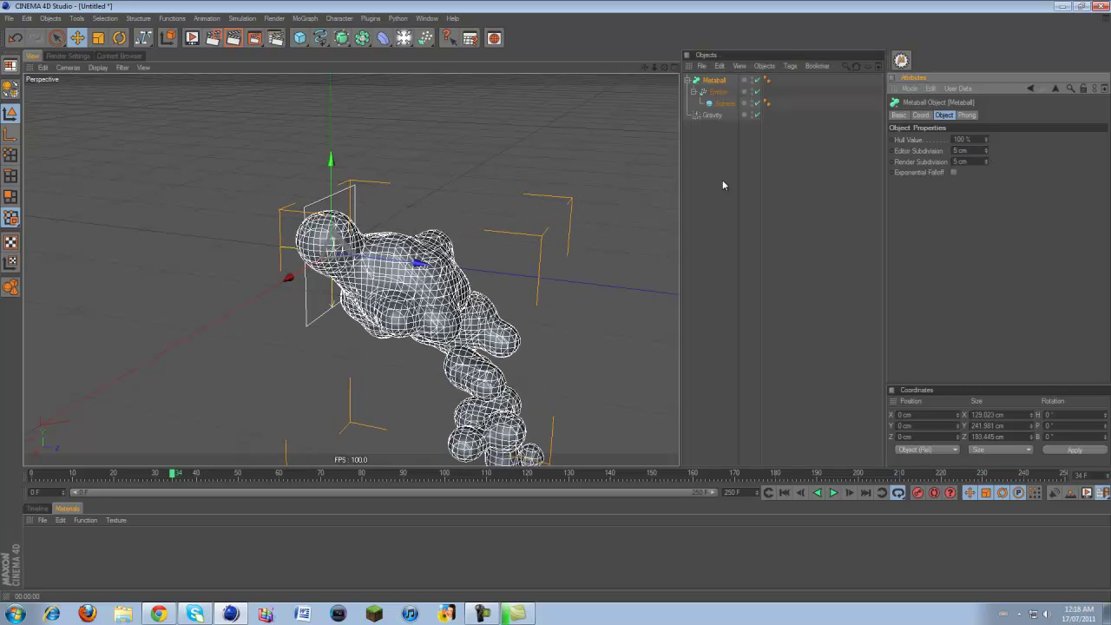
- Set both the editor and renderer birthrates of the Emitter to 50
{"action": "left_click", "coordinate": [718, 92]}
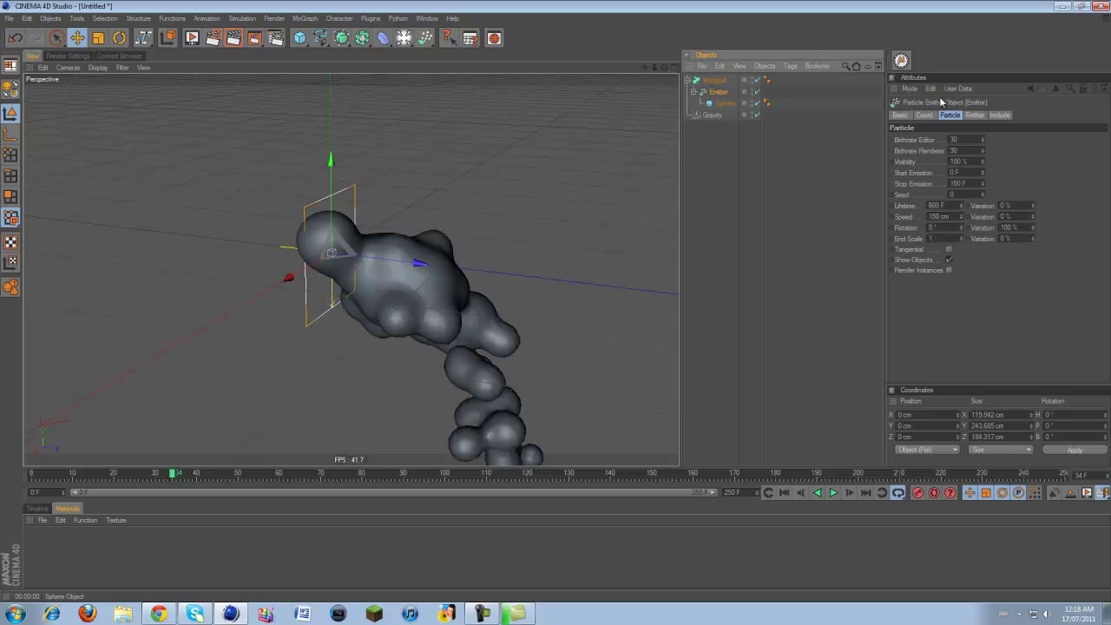
{"action": "left_click", "coordinate": [965, 139]}
{"action": "type", "text": "50"}
{"action": "key", "text": "Return"}
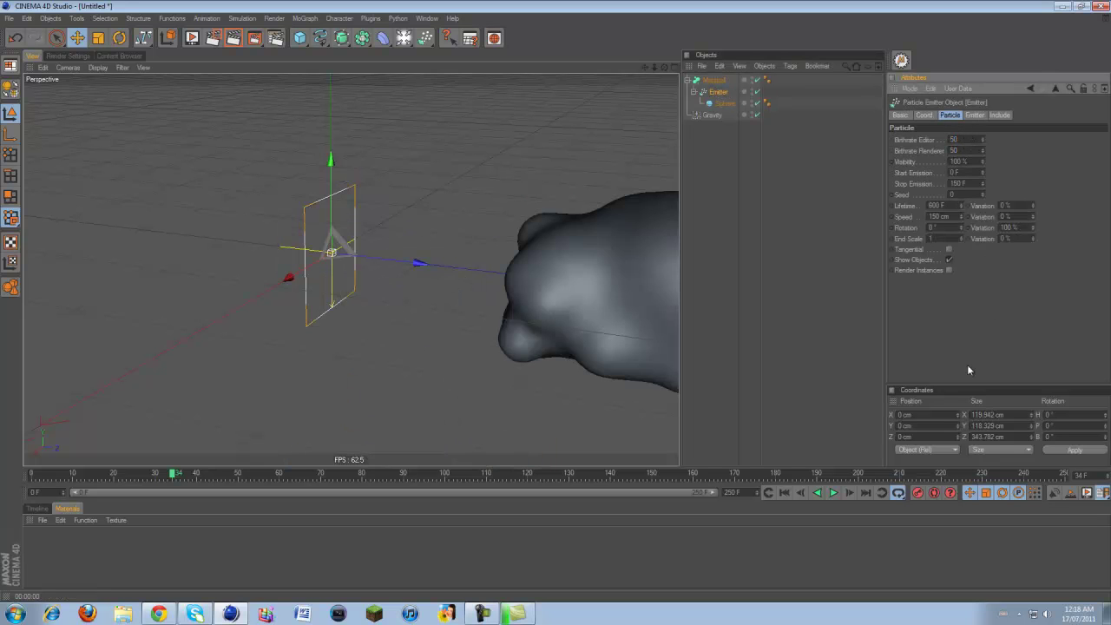
- Replay the animation from the first frame, stop it partway and render the denser metaball stream in the viewport
{"action": "left_click", "coordinate": [784, 492]}
{"action": "left_click", "coordinate": [831, 492]}
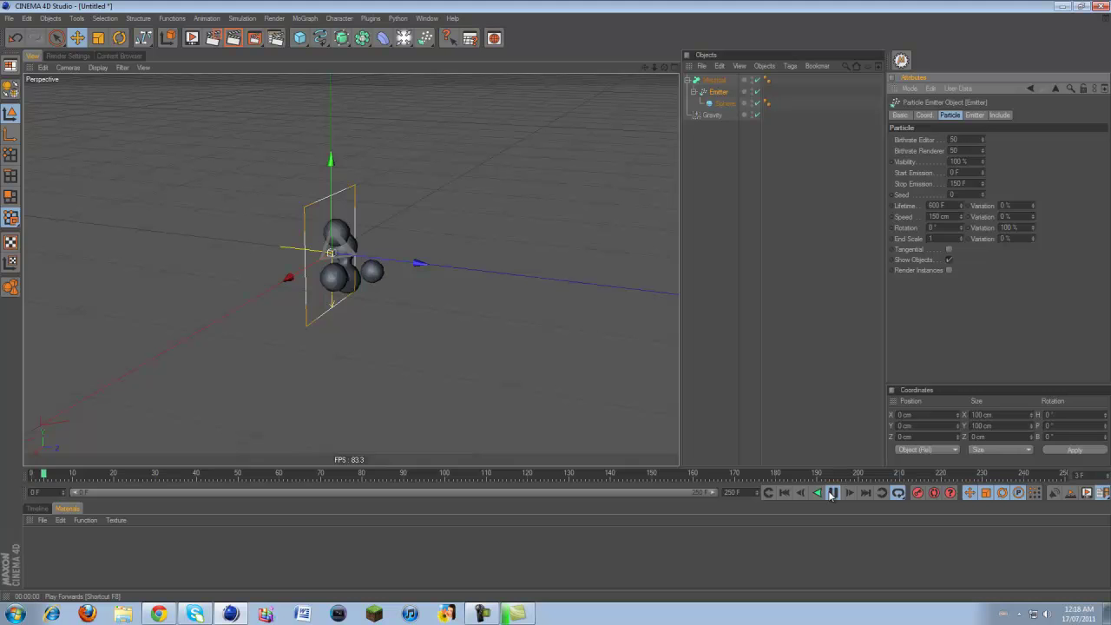
{"action": "left_click", "coordinate": [831, 492]}
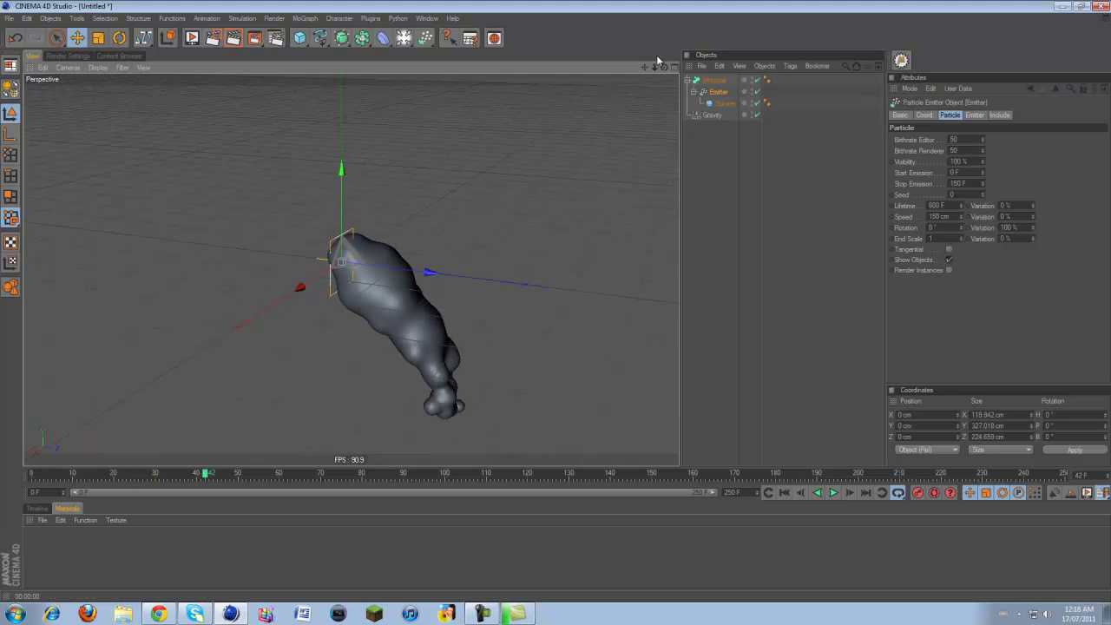
{"action": "left_click_drag", "start_coordinate": [644, 67], "coordinate": [555, 302]}
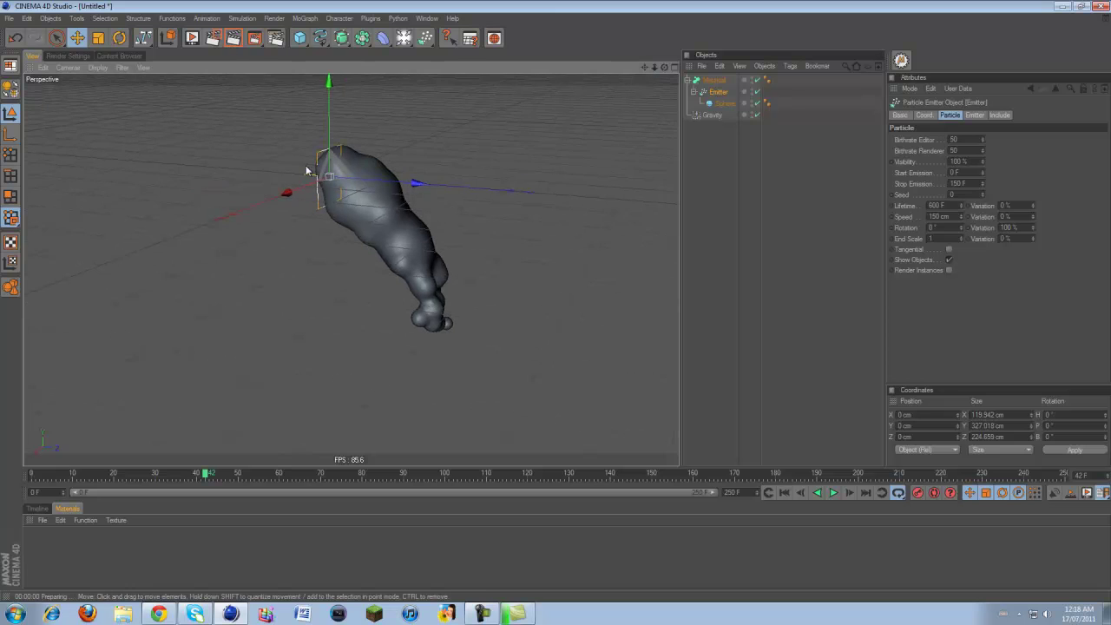
{"action": "key", "text": "ctrl+r"}
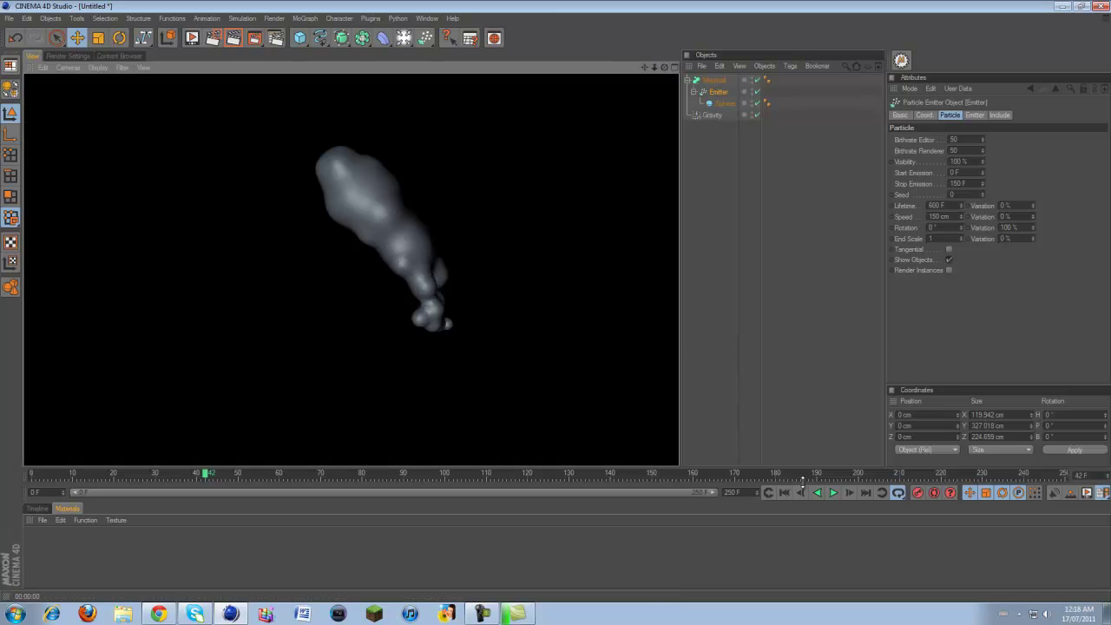
- Play the animation further in two short stretches and inspect the full length of the falling stream
{"action": "left_click", "coordinate": [831, 493]}
{"action": "left_click", "coordinate": [833, 493]}
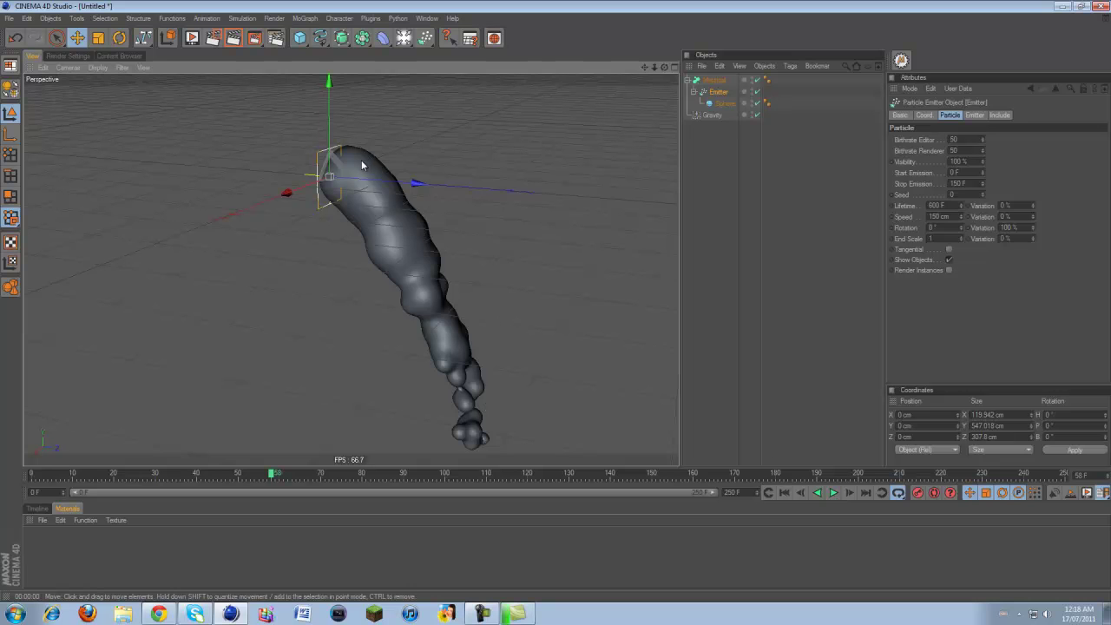
{"action": "left_click", "coordinate": [832, 493]}
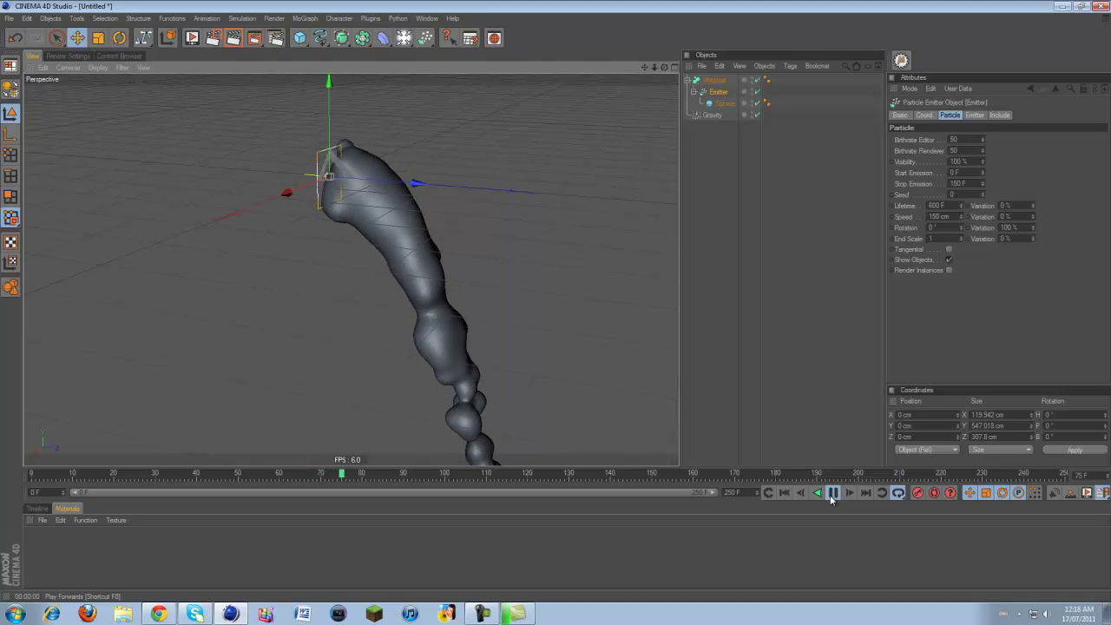
{"action": "left_click", "coordinate": [832, 493]}
{"action": "left_click_drag", "start_coordinate": [644, 68], "coordinate": [446, 347]}
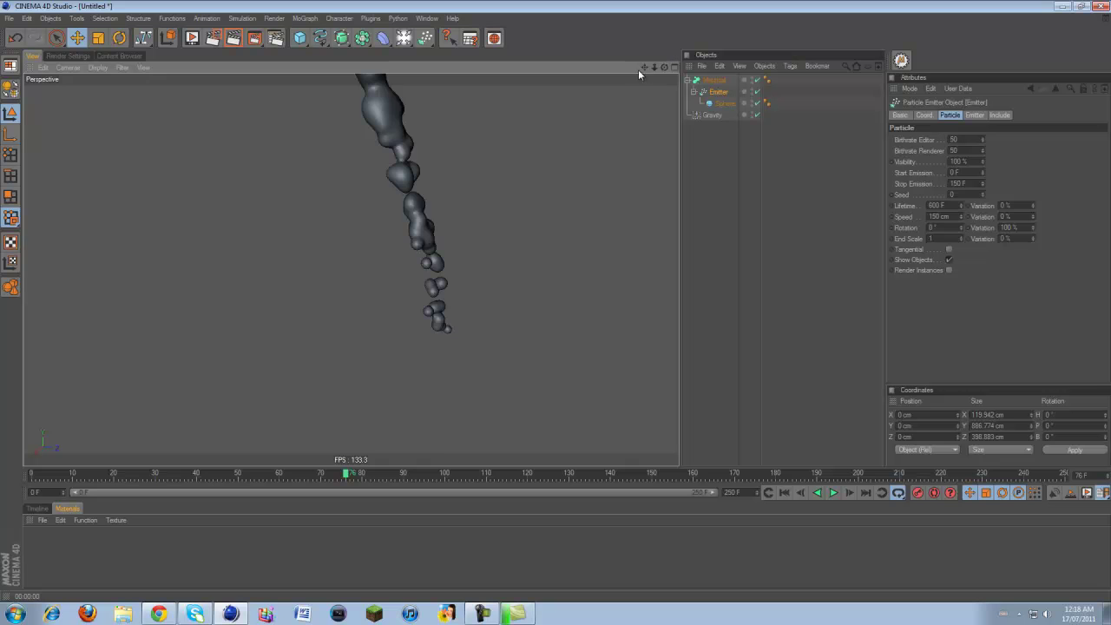
{"action": "left_click_drag", "start_coordinate": [643, 67], "coordinate": [425, 321]}
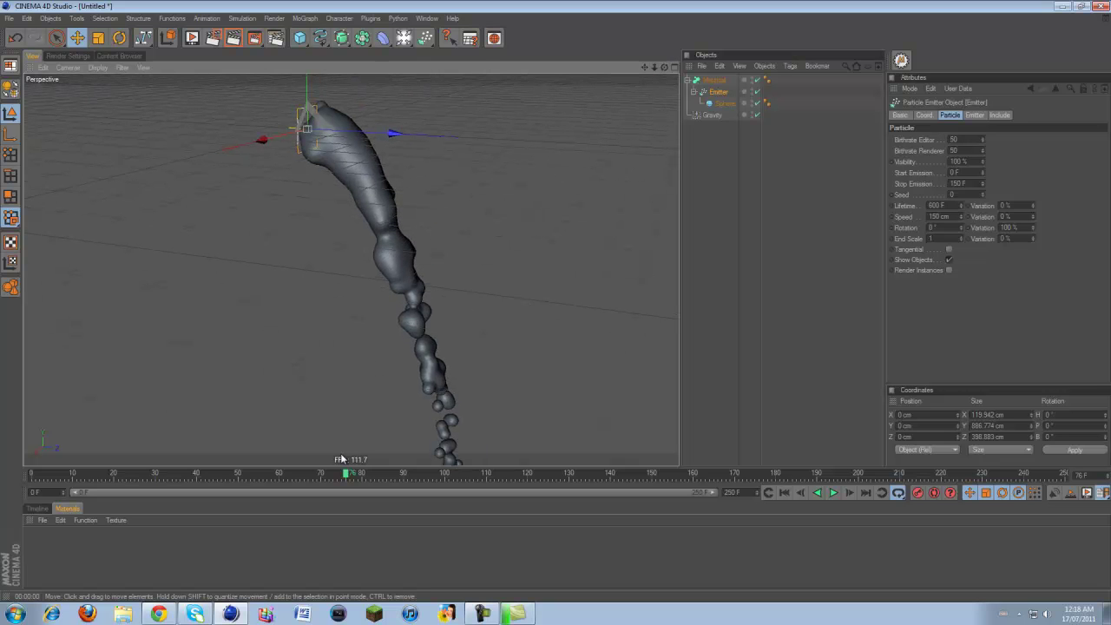
- Open the Basic material presets of the Prime library in the Content Browser
{"action": "left_click", "coordinate": [446, 39]}
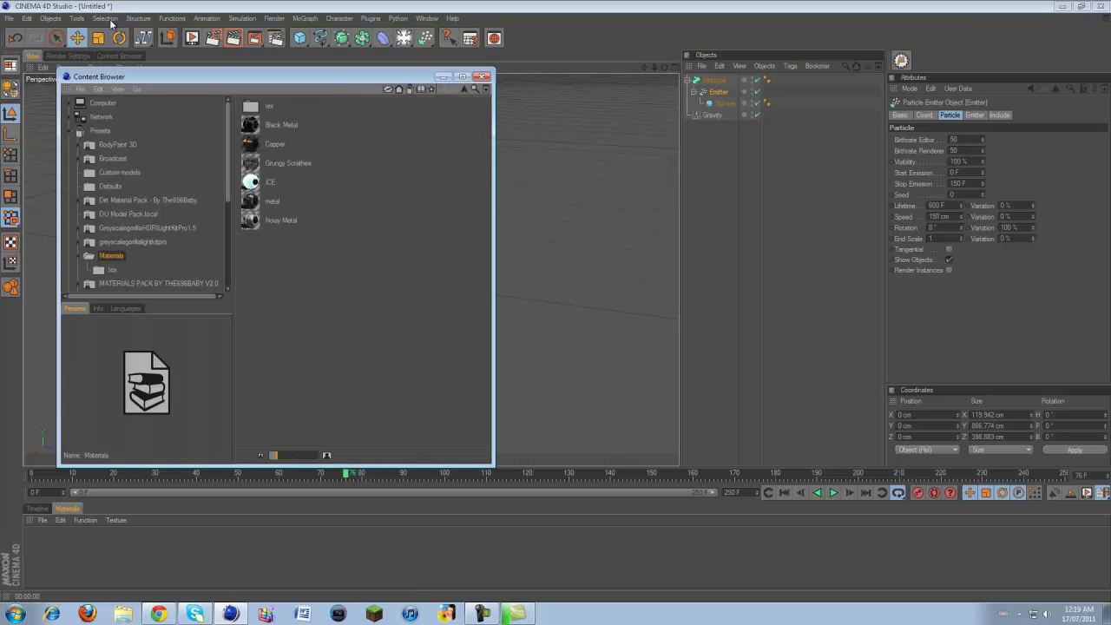
{"action": "left_click", "coordinate": [410, 88]}
{"action": "double_click", "coordinate": [265, 317]}
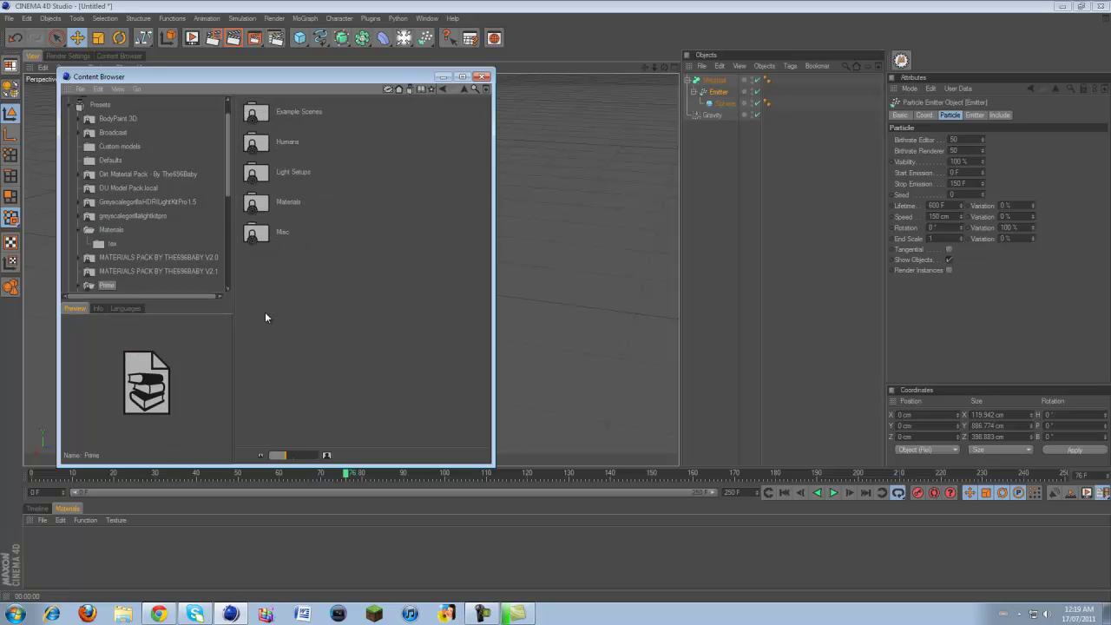
{"action": "double_click", "coordinate": [288, 198]}
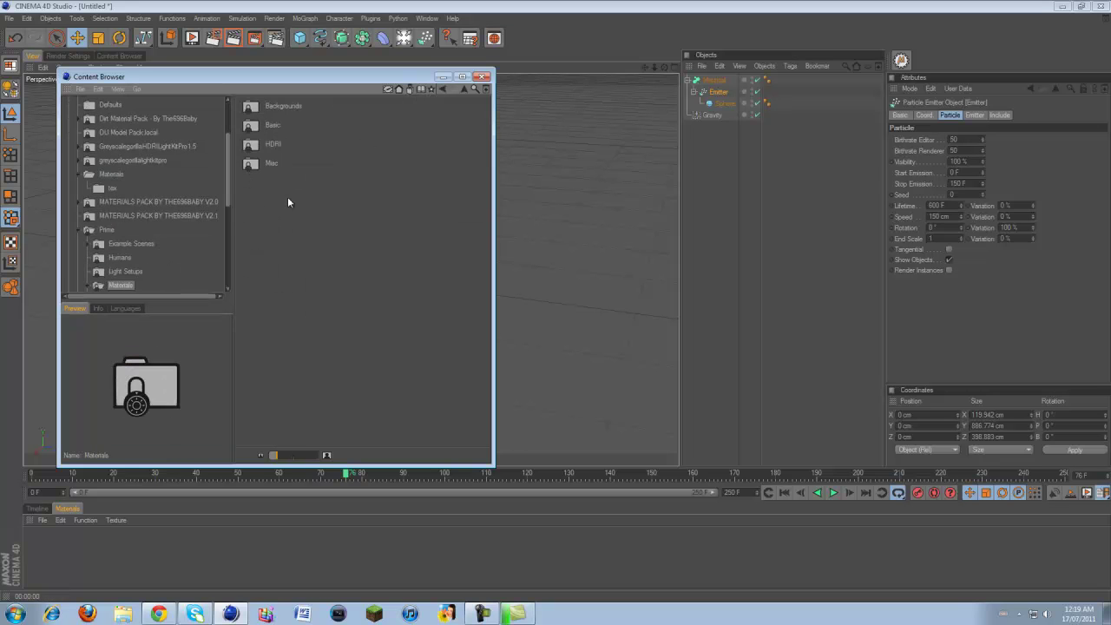
{"action": "left_click", "coordinate": [285, 110]}
{"action": "double_click", "coordinate": [264, 130]}
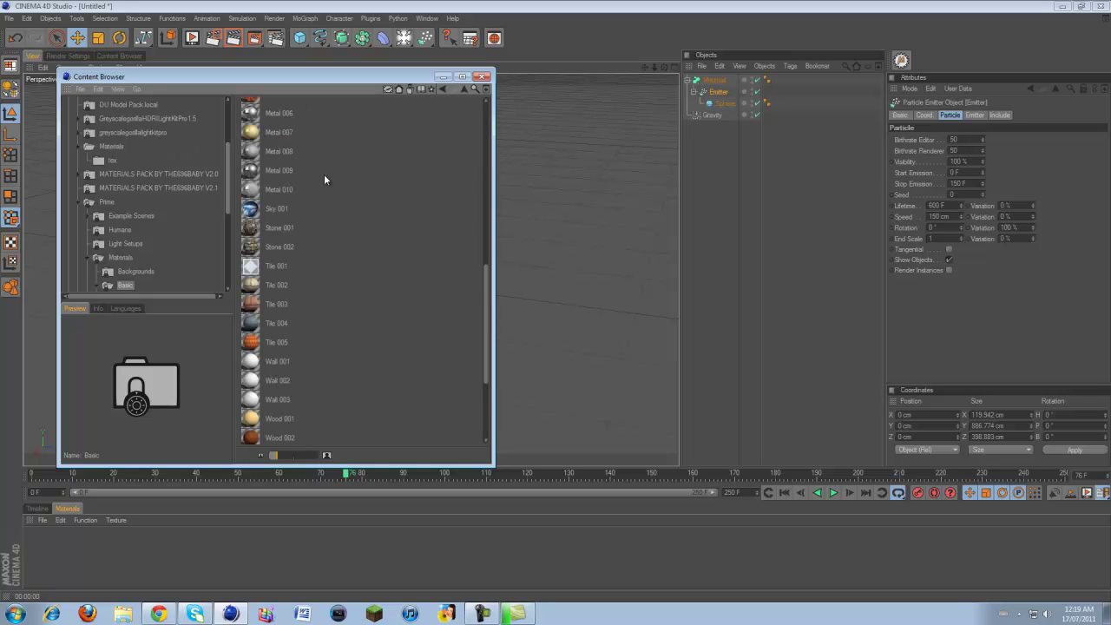
- Compare the glass presets and add the Glas 003 material to the scene
{"action": "scroll", "coordinate": [324, 181], "scroll_direction": "down", "scroll_amount": 2}
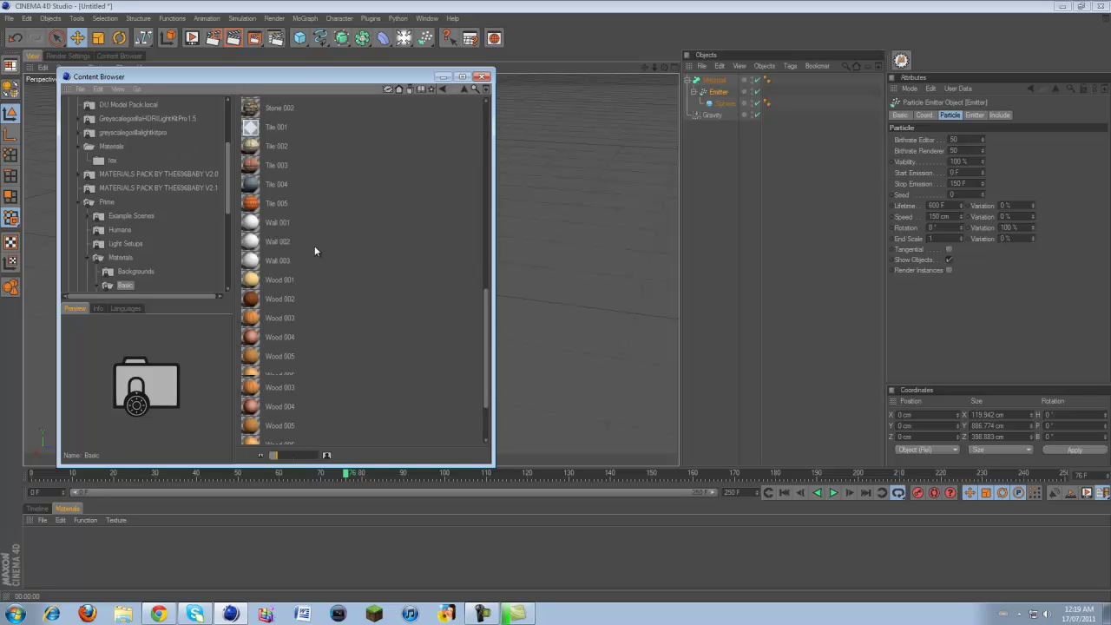
{"action": "scroll", "coordinate": [314, 251], "scroll_direction": "up", "scroll_amount": 12}
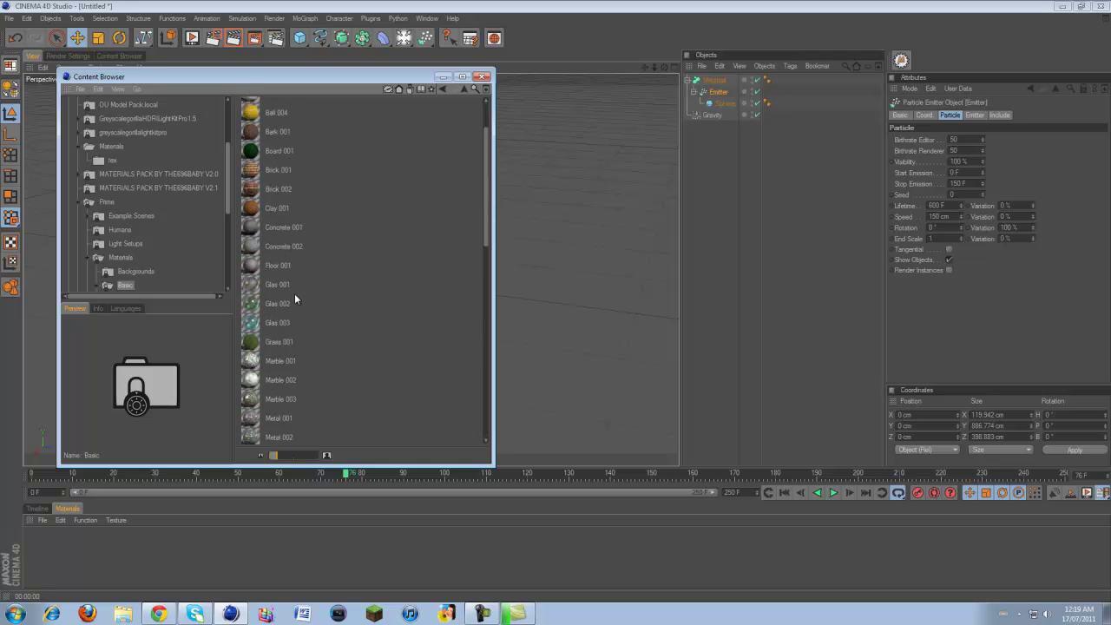
{"action": "left_click", "coordinate": [278, 322]}
{"action": "left_click", "coordinate": [261, 287]}
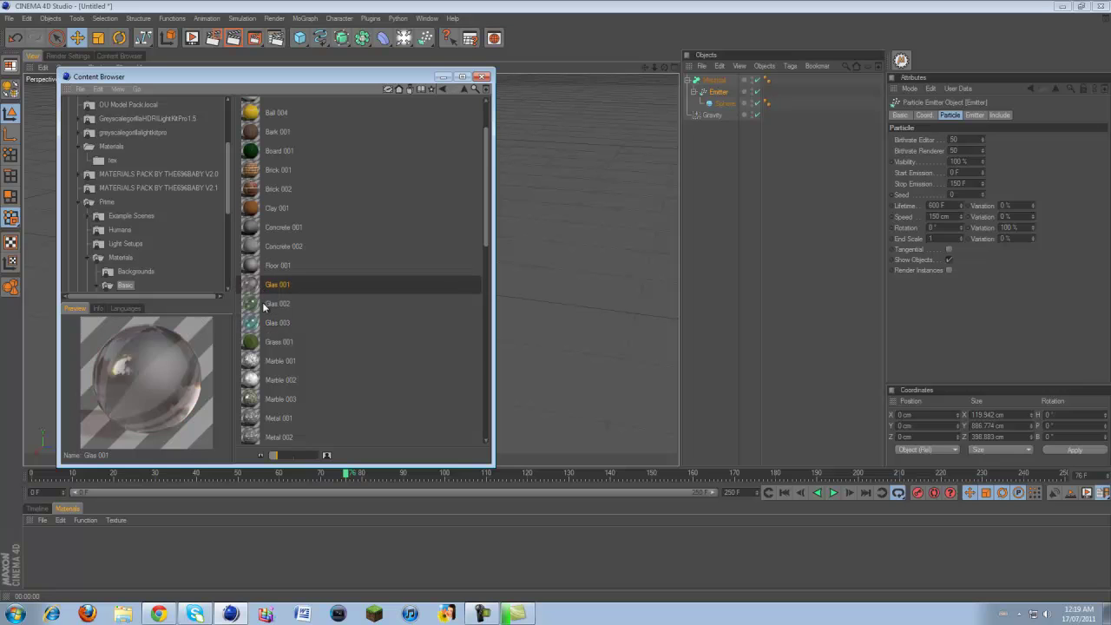
{"action": "left_click", "coordinate": [263, 303]}
{"action": "left_click_drag", "start_coordinate": [339, 326], "coordinate": [165, 530]}
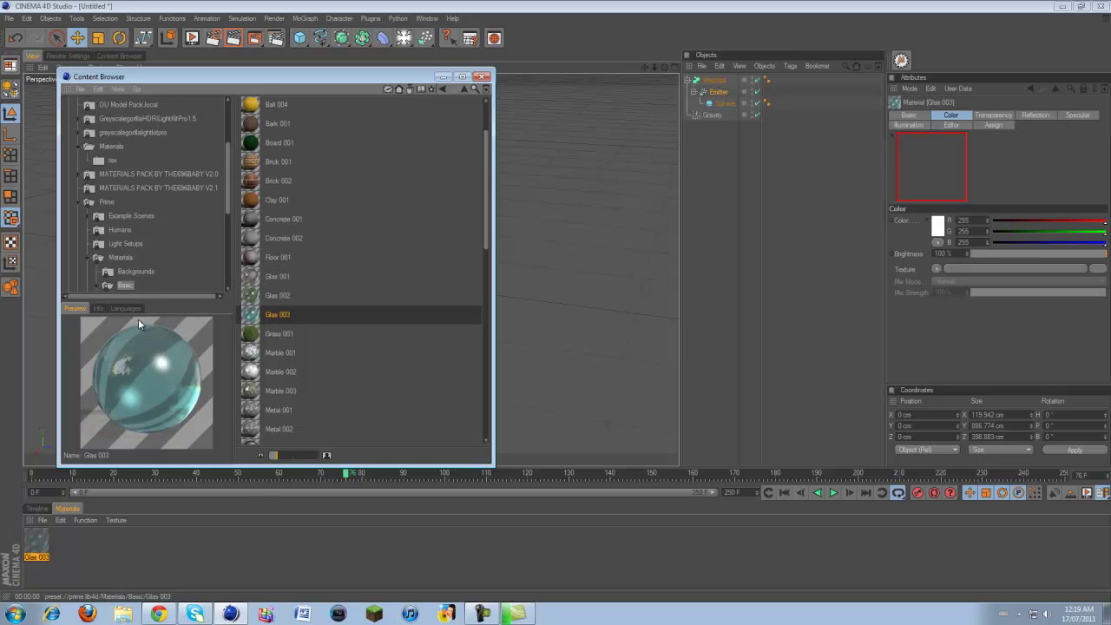
- Look through the HDRI and Misc preset folders of the Prime library for other suitable liquid materials
{"action": "left_click", "coordinate": [140, 285]}
{"action": "scroll", "coordinate": [140, 284], "scroll_direction": "down", "scroll_amount": 2}
{"action": "left_click", "coordinate": [132, 230]}
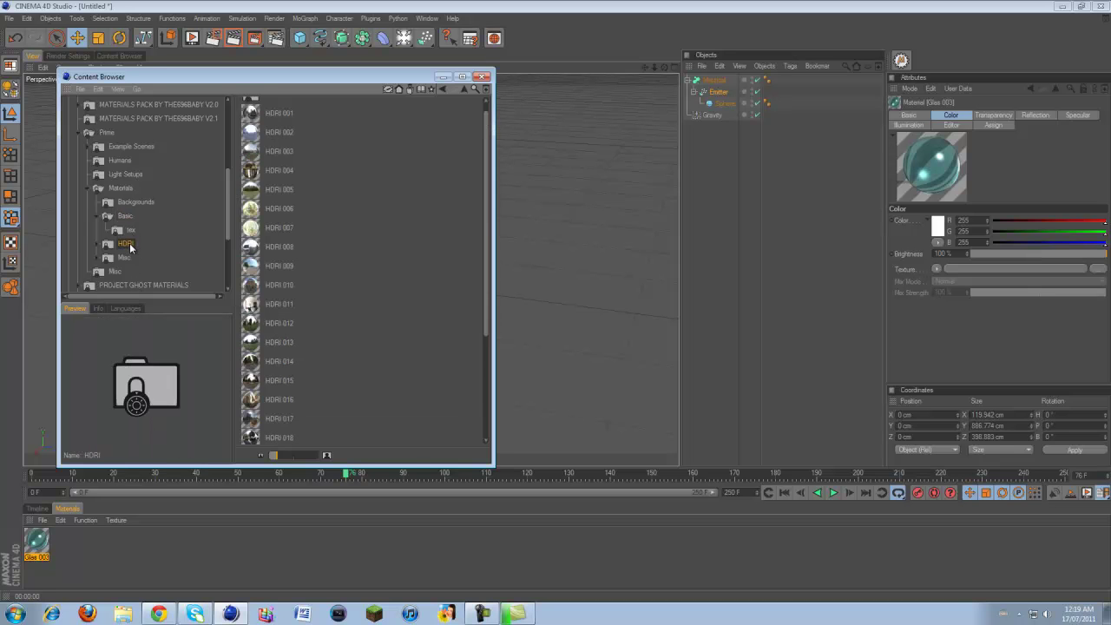
{"action": "left_click", "coordinate": [124, 257]}
{"action": "scroll", "coordinate": [307, 171], "scroll_direction": "down", "scroll_amount": 10}
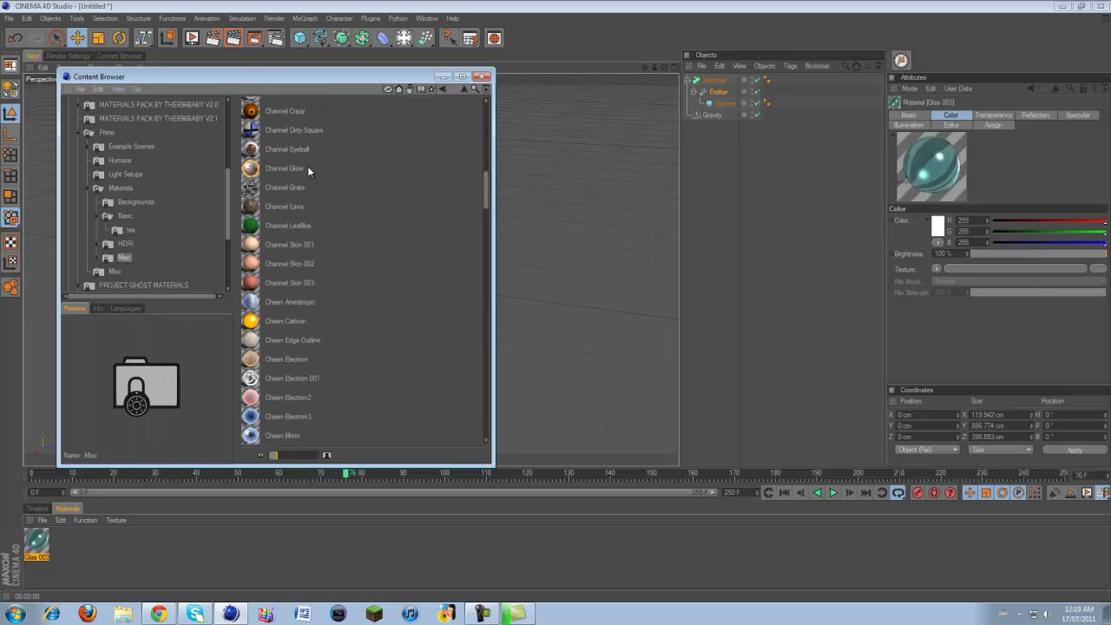
{"action": "scroll", "coordinate": [315, 272], "scroll_direction": "down", "scroll_amount": 10}
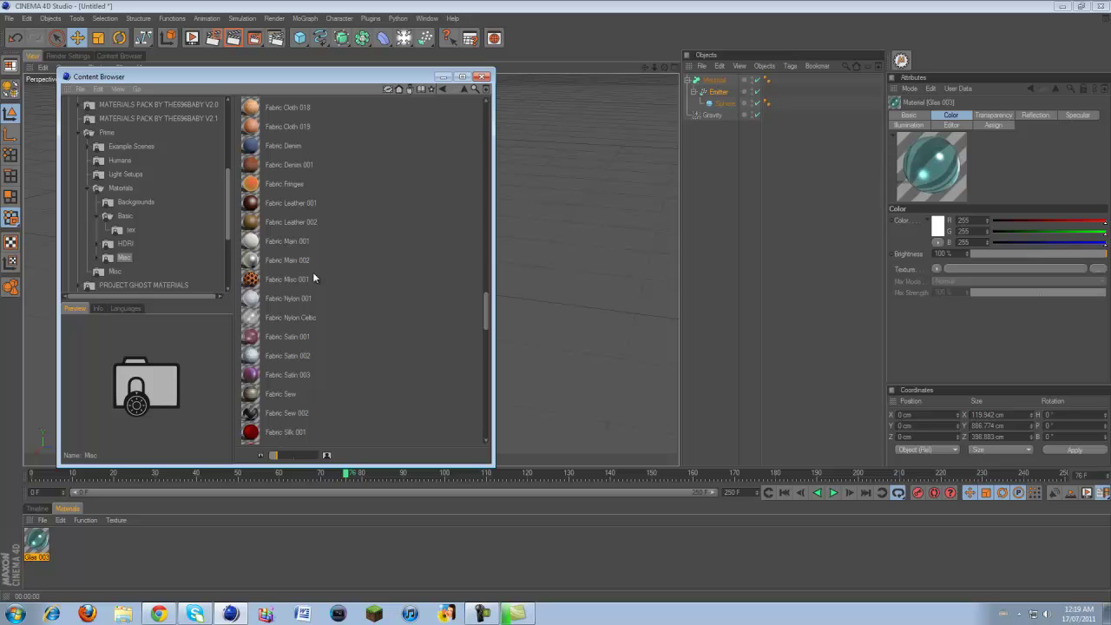
{"action": "scroll", "coordinate": [337, 260], "scroll_direction": "down", "scroll_amount": 10}
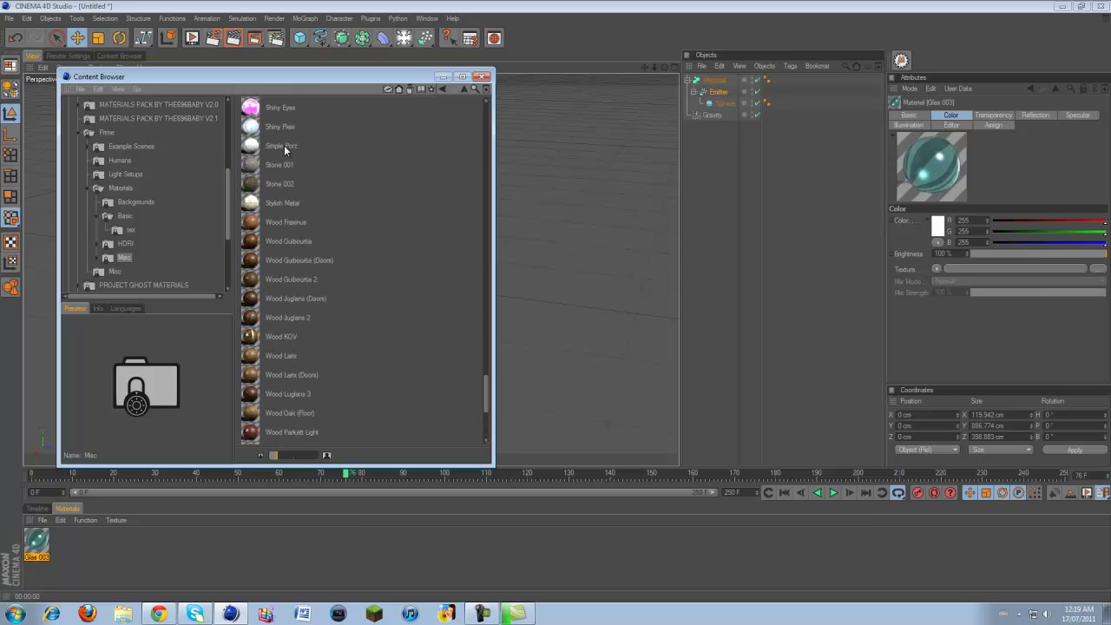
{"action": "scroll", "coordinate": [284, 145], "scroll_direction": "up", "scroll_amount": 3}
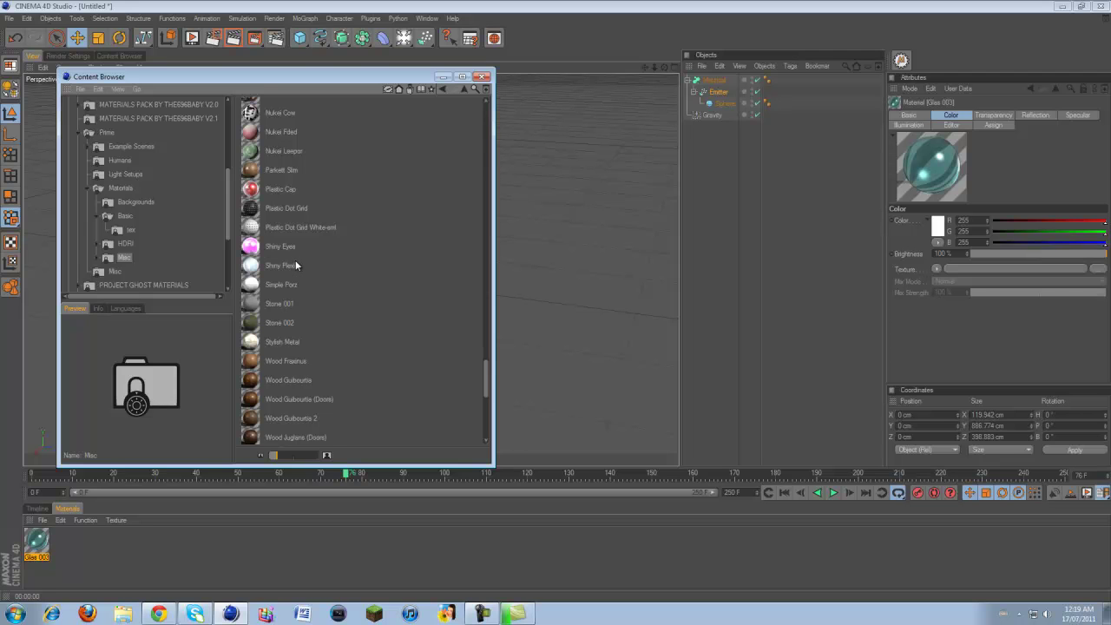
{"action": "scroll", "coordinate": [296, 260], "scroll_direction": "down", "scroll_amount": 8}
{"action": "scroll", "coordinate": [295, 260], "scroll_direction": "up", "scroll_amount": 15}
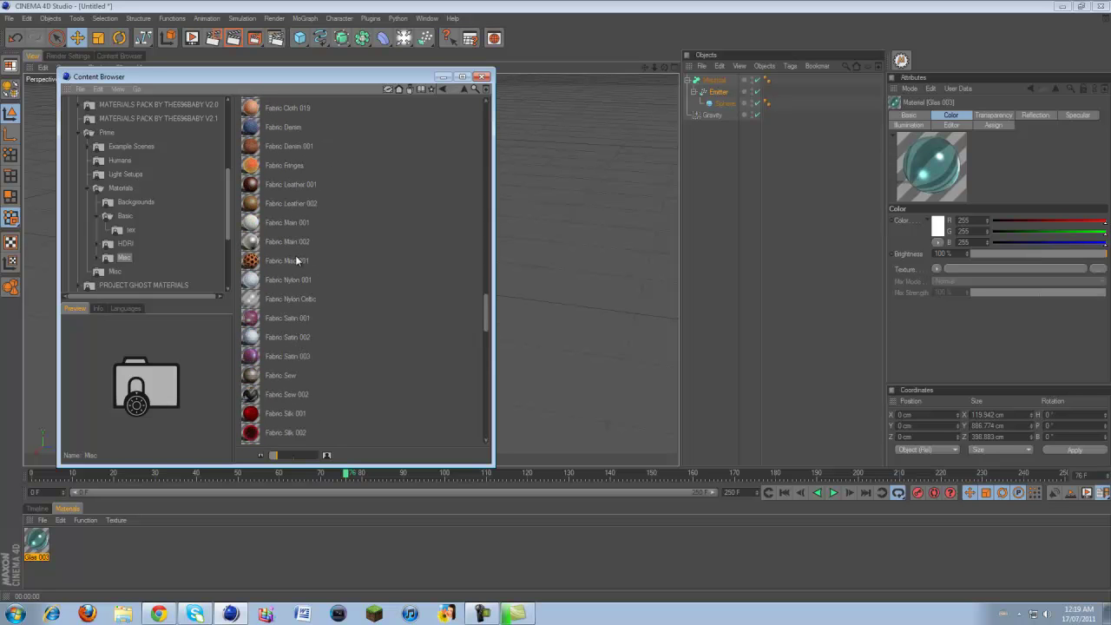
{"action": "scroll", "coordinate": [296, 259], "scroll_direction": "up", "scroll_amount": 6}
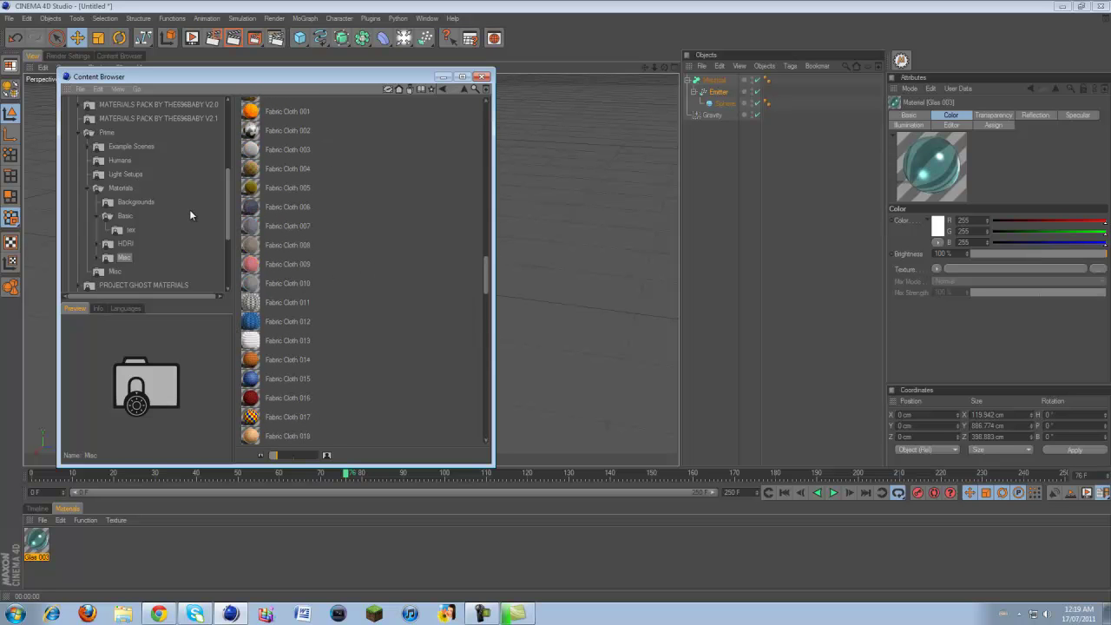
{"action": "scroll", "coordinate": [124, 231], "scroll_direction": "down", "scroll_amount": 3}
{"action": "left_click", "coordinate": [116, 202]}
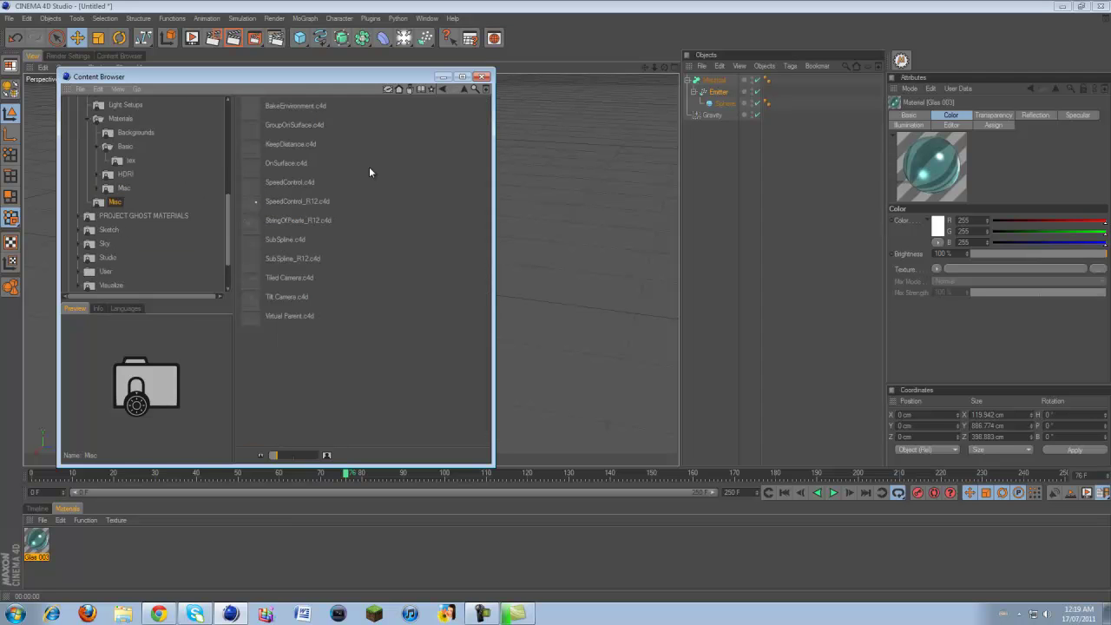
{"action": "left_click", "coordinate": [411, 90]}
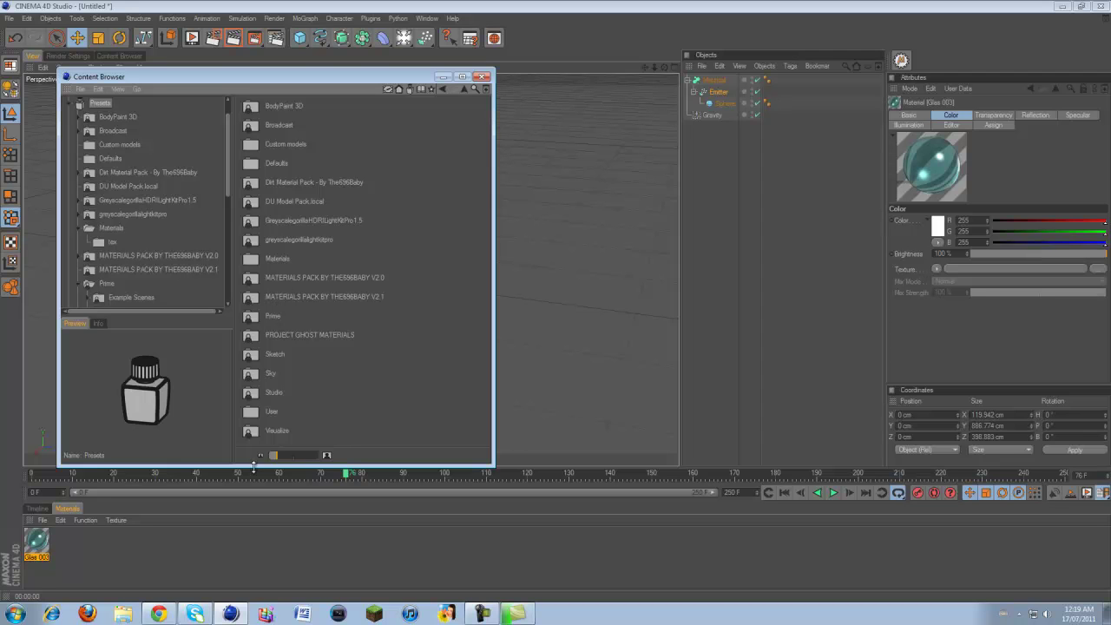
- Close the Content Browser, apply the Glas 003 material to the Metaball and render the view
{"action": "left_click", "coordinate": [482, 76]}
{"action": "left_click_drag", "start_coordinate": [293, 237], "coordinate": [361, 190]}
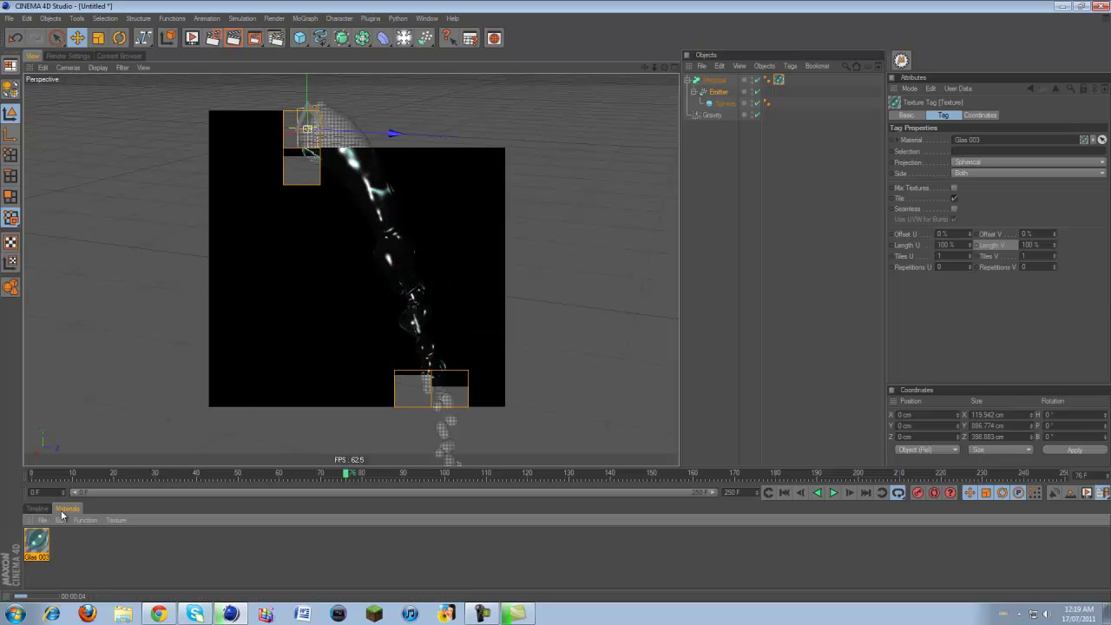
- Set the transparency brightness of the Glas 003 material to 75% and render the stream again
{"action": "double_click", "coordinate": [36, 543]}
{"action": "left_click", "coordinate": [217, 234]}
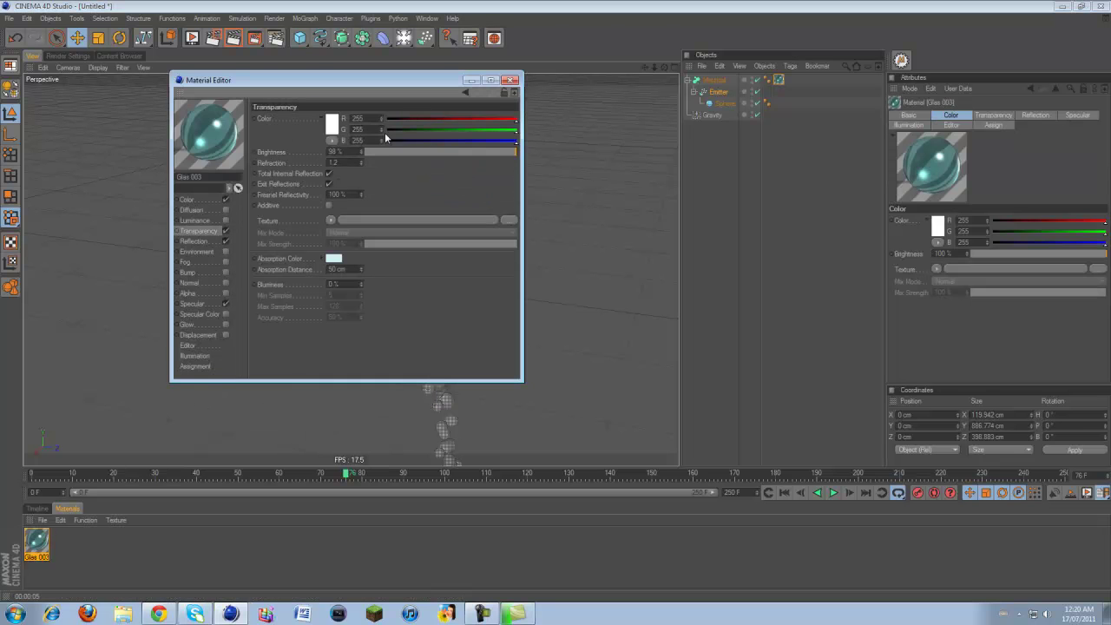
{"action": "type", "text": "75"}
{"action": "key", "text": "Return"}
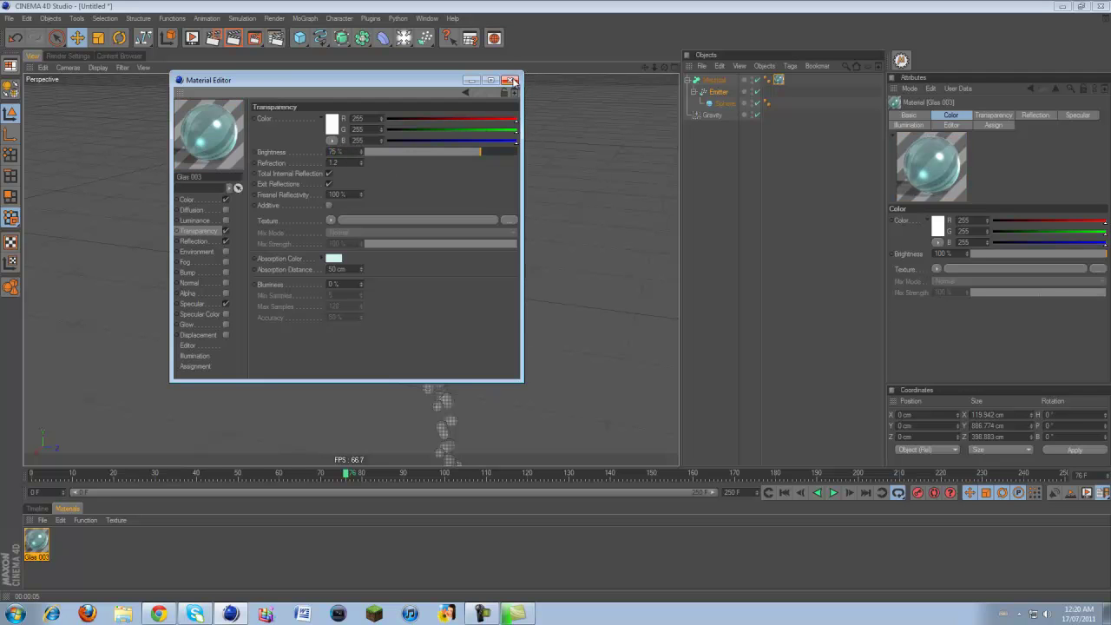
{"action": "left_click", "coordinate": [510, 80]}
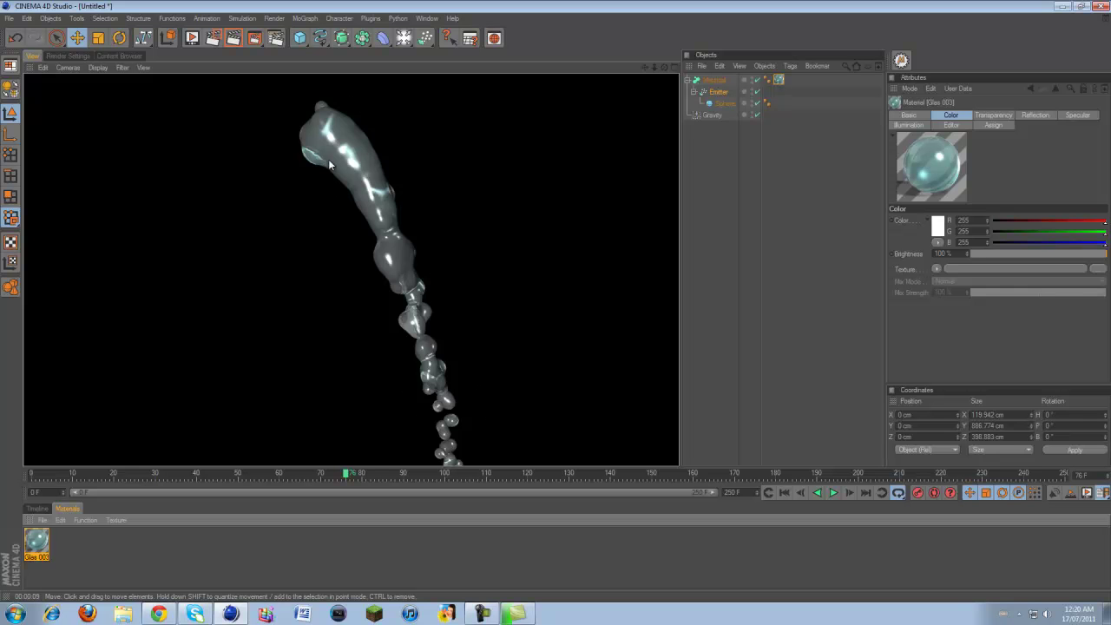
- Make the Sphere inside the Emitter a rigid body for the dynamics simulation
{"action": "scroll", "coordinate": [442, 227], "scroll_direction": "down", "scroll_amount": 2}
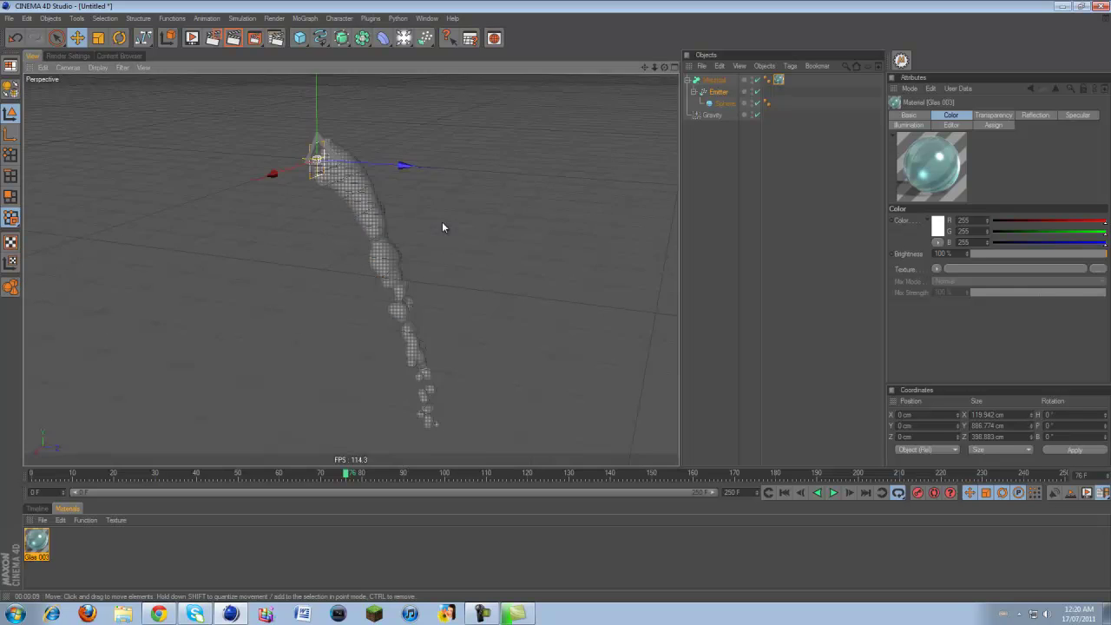
{"action": "scroll", "coordinate": [442, 227], "scroll_direction": "down", "scroll_amount": 1}
{"action": "left_click", "coordinate": [717, 105]}
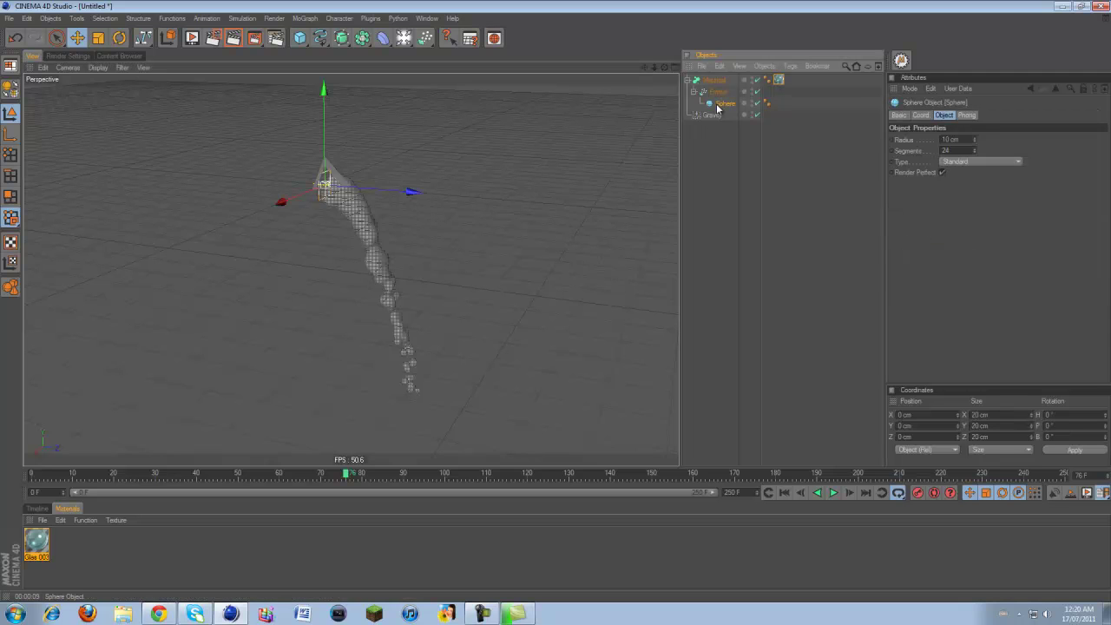
{"action": "right_click", "coordinate": [717, 105]}
{"action": "mouse_move", "coordinate": [737, 113]}
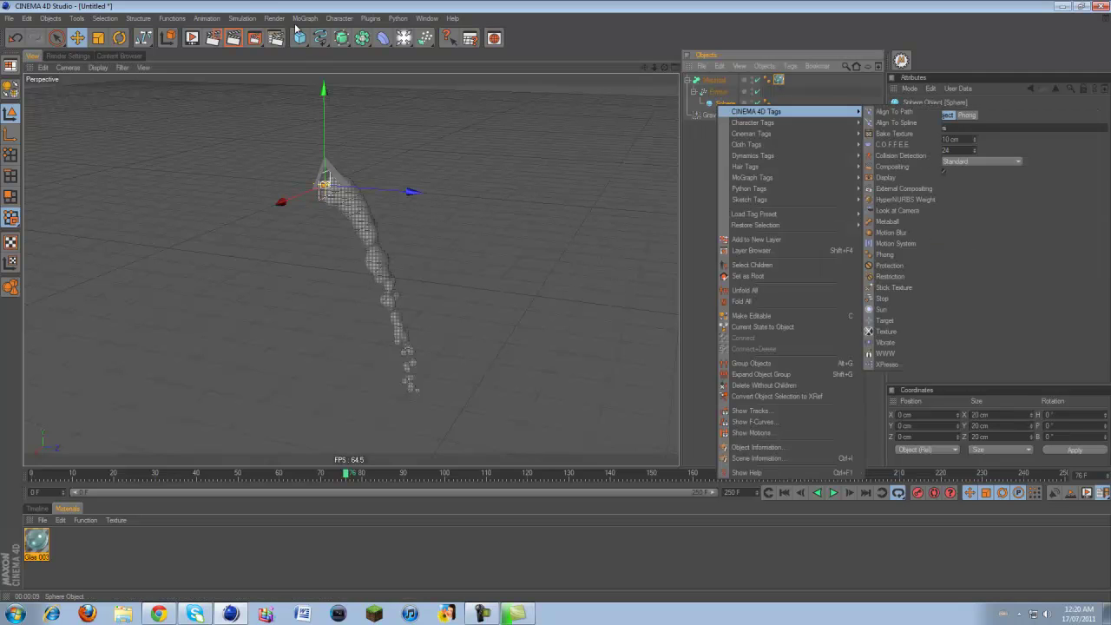
{"action": "left_click", "coordinate": [243, 17]}
{"action": "left_click", "coordinate": [243, 17]}
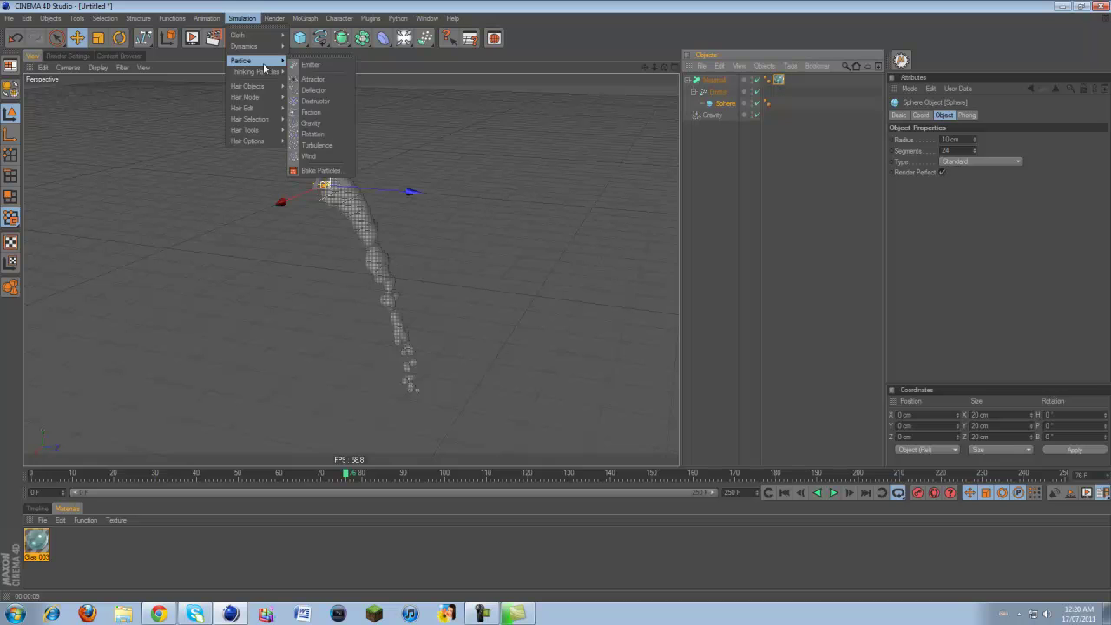
{"action": "mouse_move", "coordinate": [265, 47]}
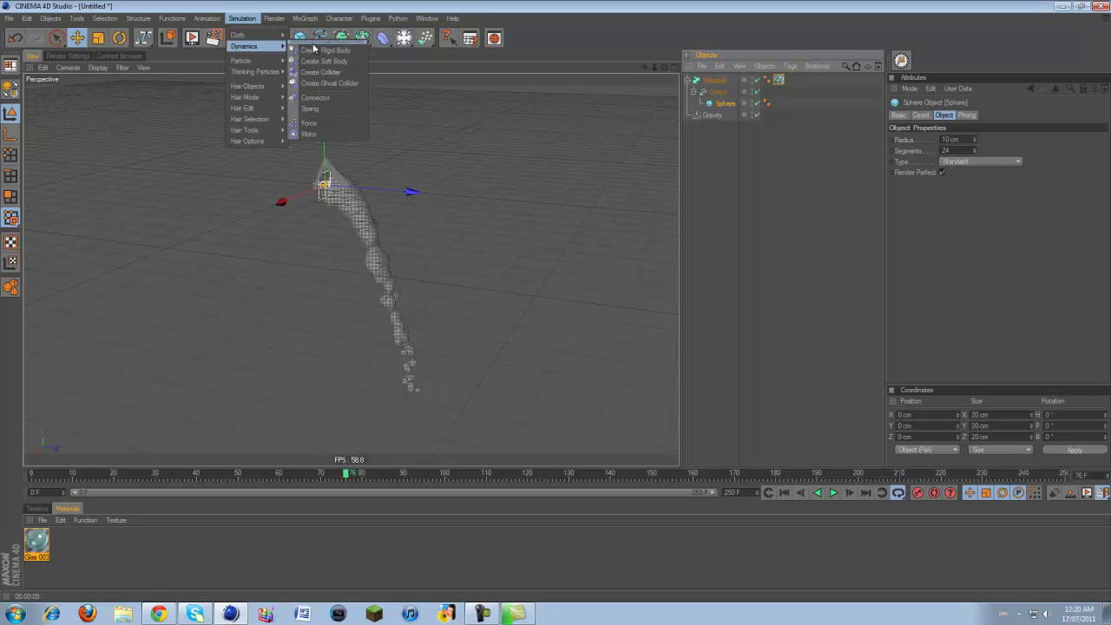
{"action": "left_click", "coordinate": [313, 47]}
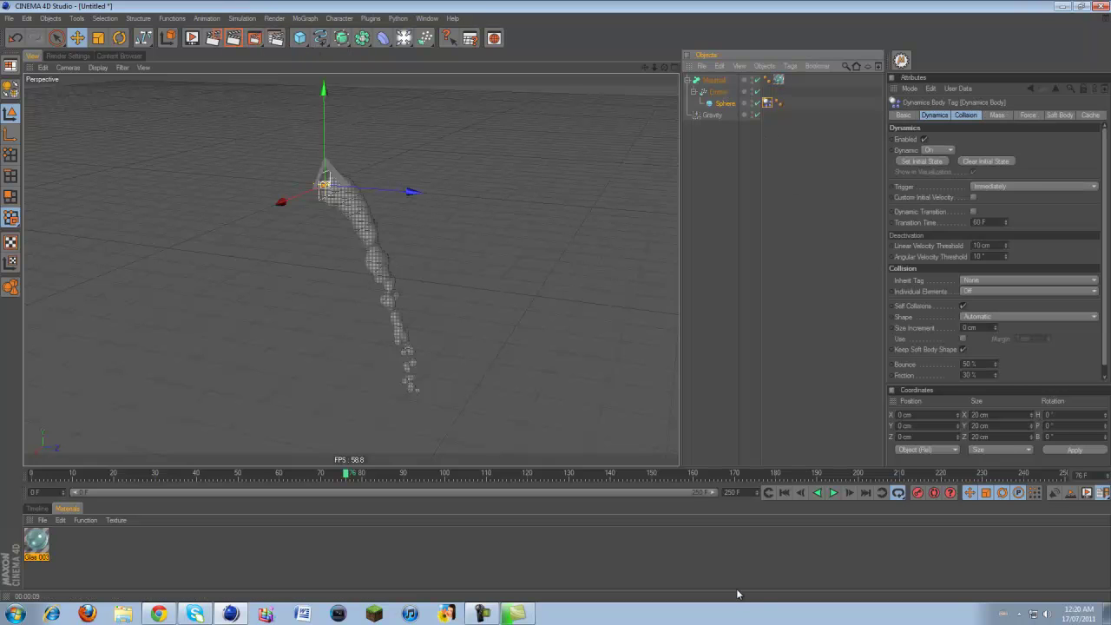
- Play the rigid-body simulation from the first frame to frame 50 and render the view
{"action": "left_click", "coordinate": [783, 492]}
{"action": "left_click", "coordinate": [832, 492]}
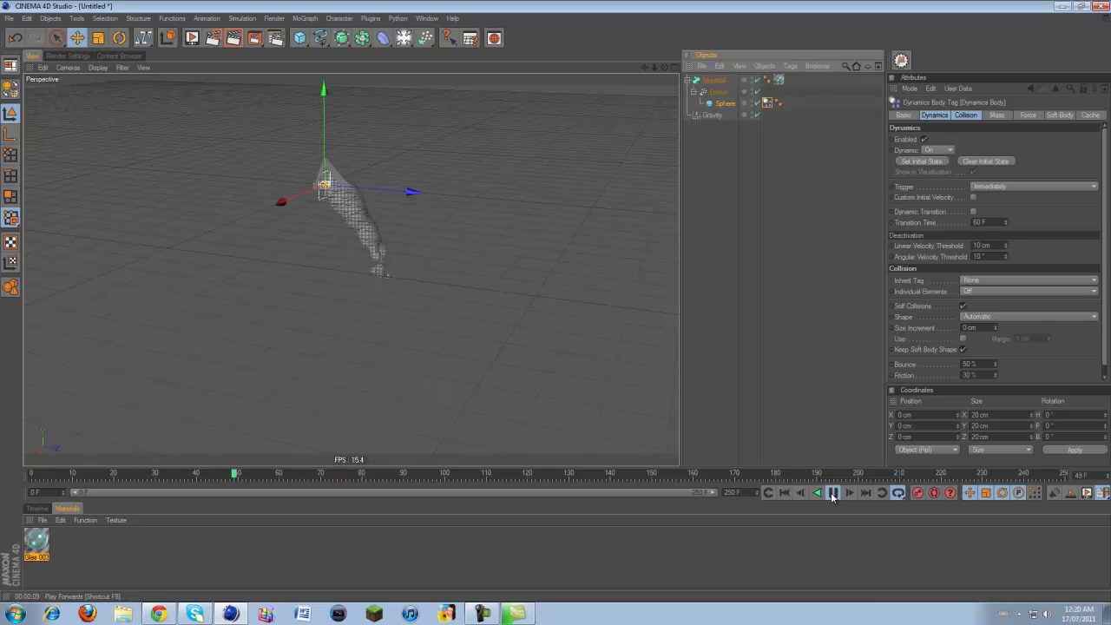
{"action": "left_click", "coordinate": [832, 492]}
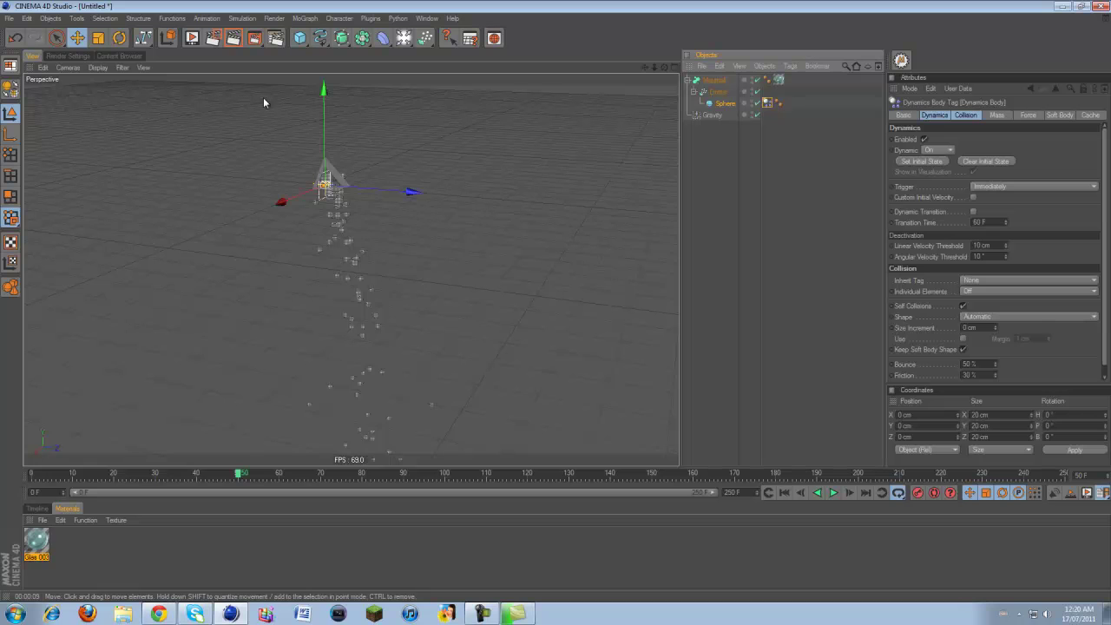
{"action": "left_click", "coordinate": [192, 39]}
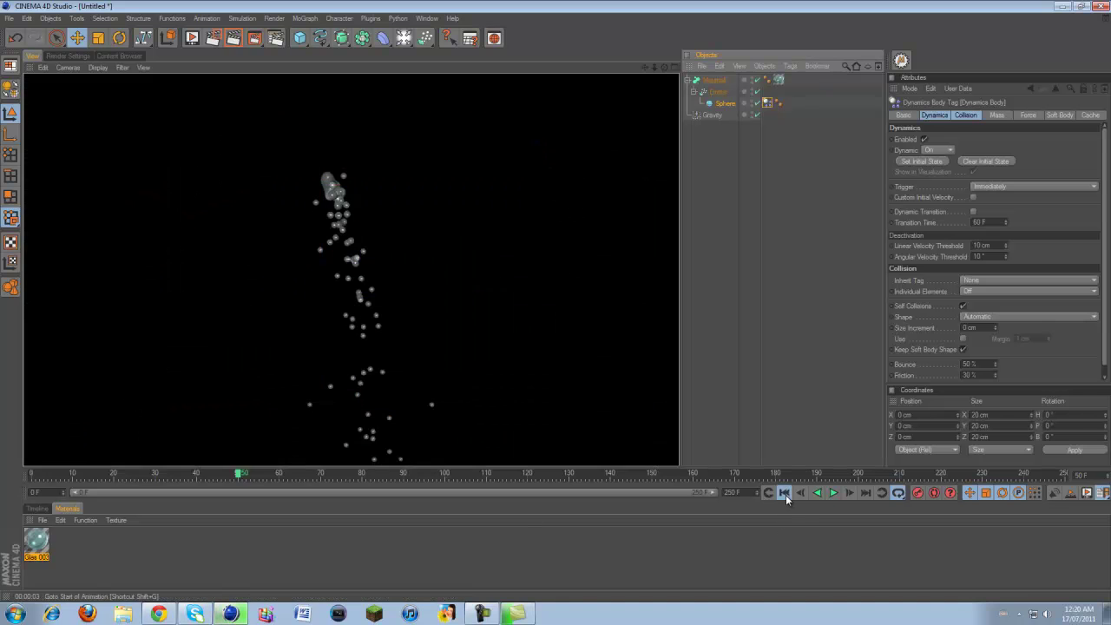
- Replay the simulation from the start to frame 60 and inspect the falling spheres up close
{"action": "left_click", "coordinate": [785, 494]}
{"action": "left_click", "coordinate": [833, 492]}
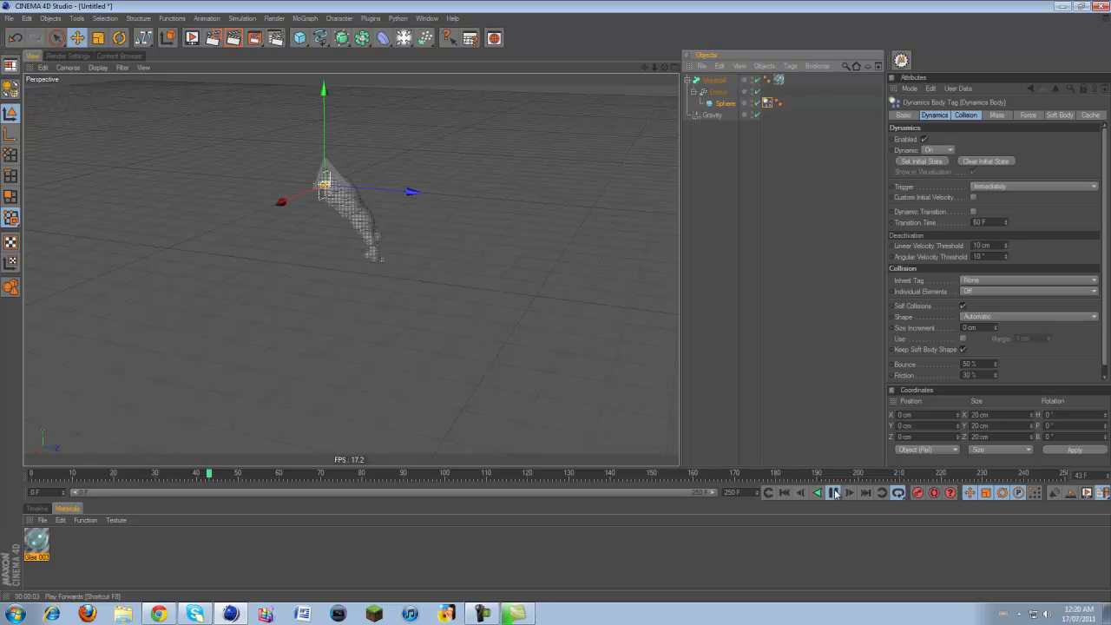
{"action": "left_click", "coordinate": [834, 492]}
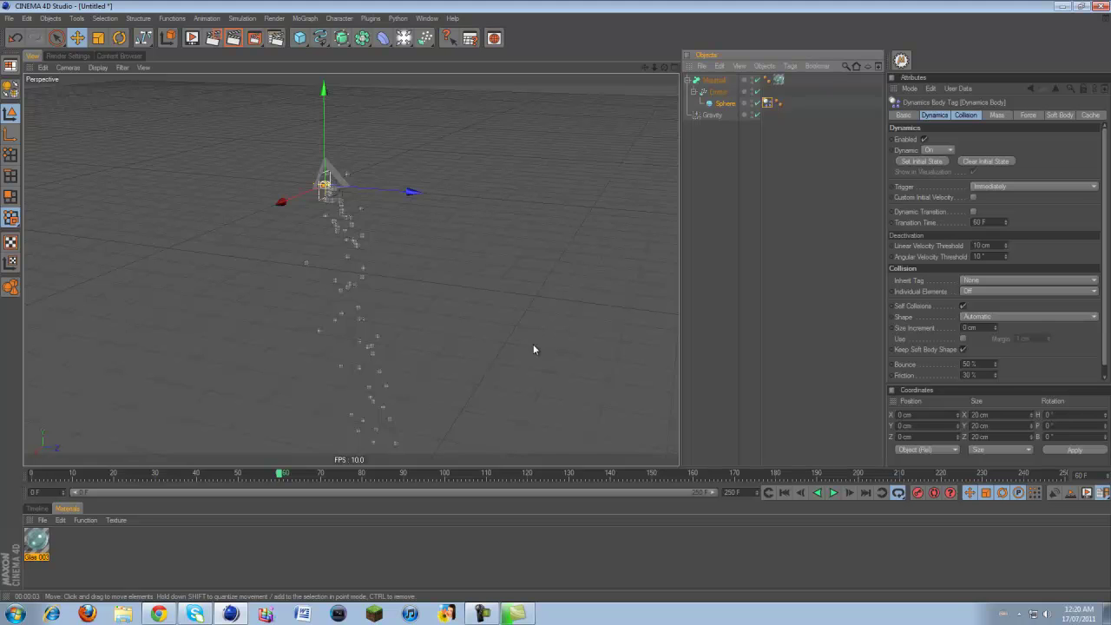
{"action": "scroll", "coordinate": [420, 303], "scroll_direction": "down", "scroll_amount": 5}
{"action": "scroll", "coordinate": [421, 309], "scroll_direction": "up", "scroll_amount": 8}
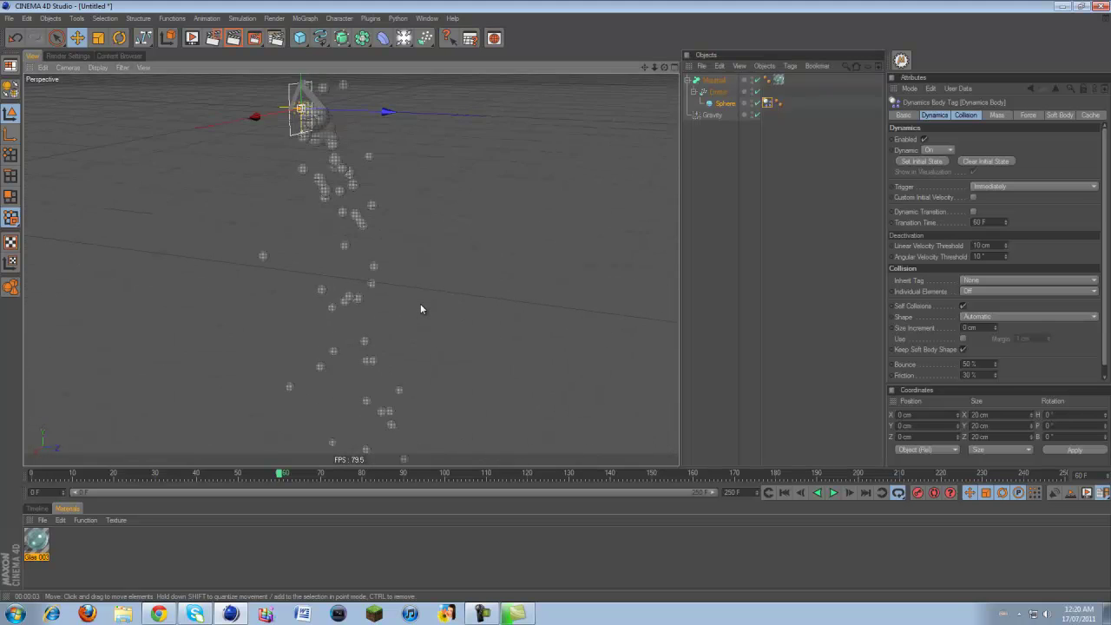
{"action": "scroll", "coordinate": [420, 309], "scroll_direction": "up", "scroll_amount": 3}
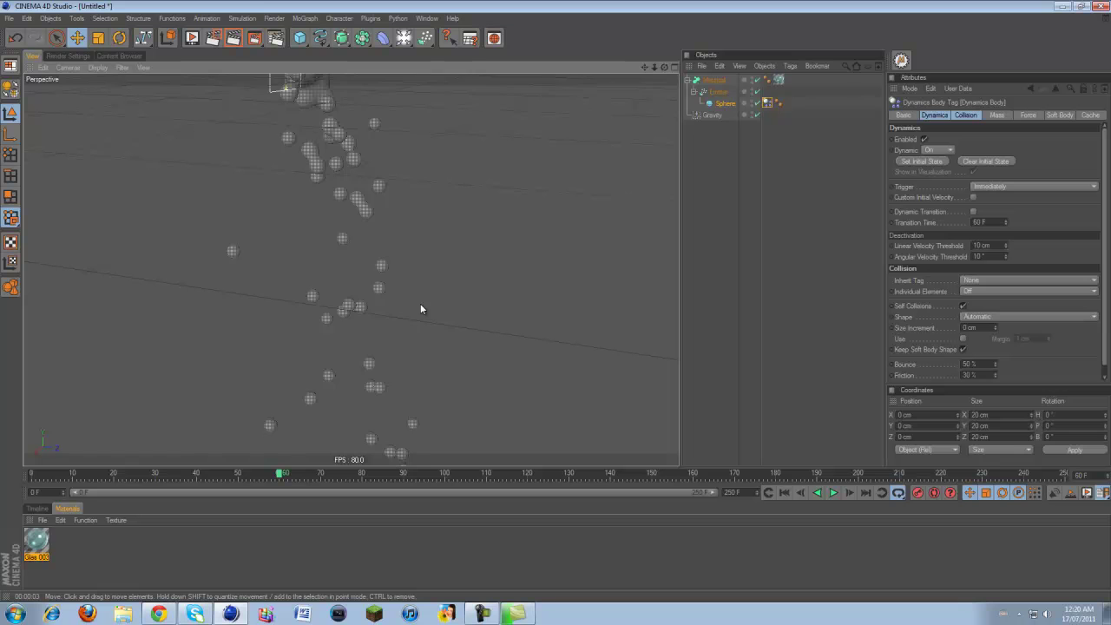
- Add a cube below the emitter at about Y -291 cm and stretch it to about 1023 × 200 × 715 cm
{"action": "scroll", "coordinate": [421, 308], "scroll_direction": "down", "scroll_amount": 2}
{"action": "left_click_drag", "start_coordinate": [299, 39], "coordinate": [345, 48]}
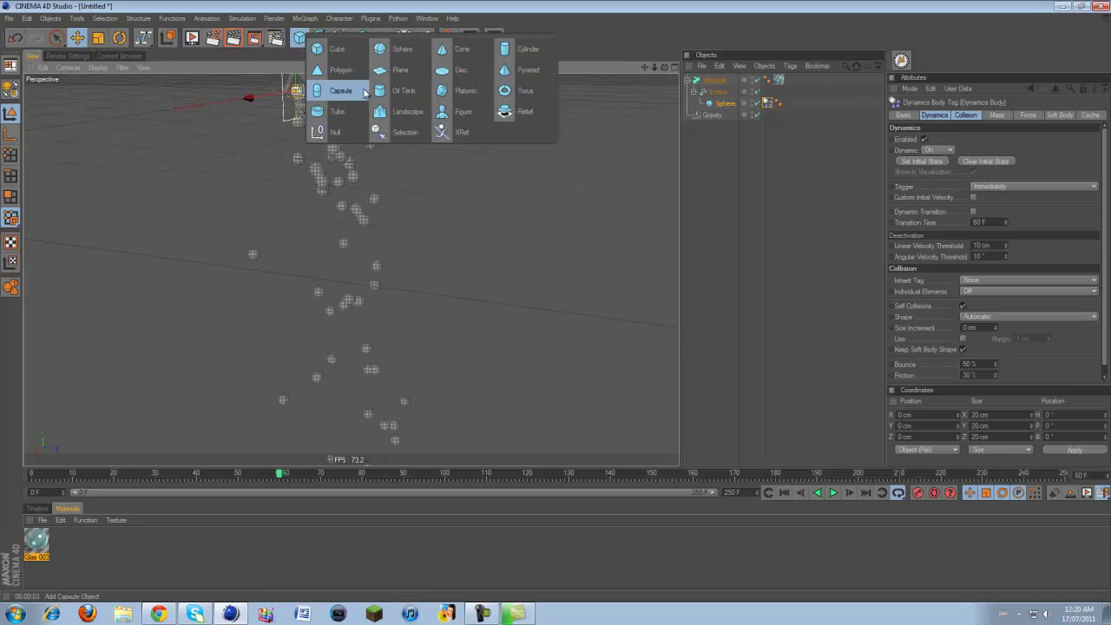
{"action": "left_click", "coordinate": [336, 49]}
{"action": "left_click_drag", "start_coordinate": [367, 165], "coordinate": [433, 211]}
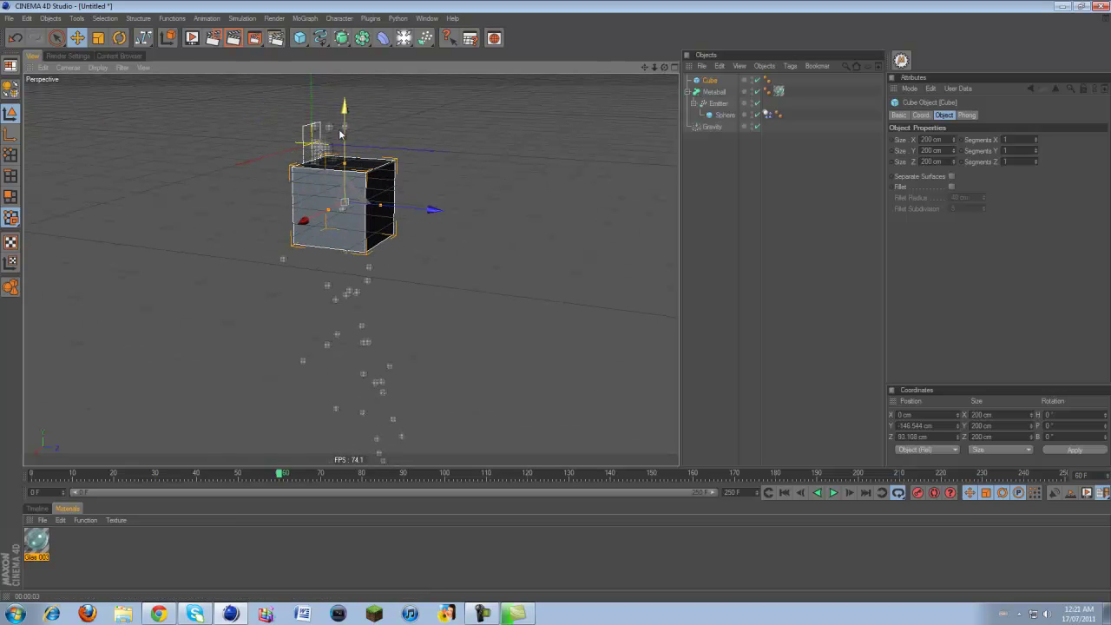
{"action": "left_click_drag", "start_coordinate": [343, 112], "coordinate": [343, 164]}
{"action": "left_click_drag", "start_coordinate": [371, 248], "coordinate": [284, 320]}
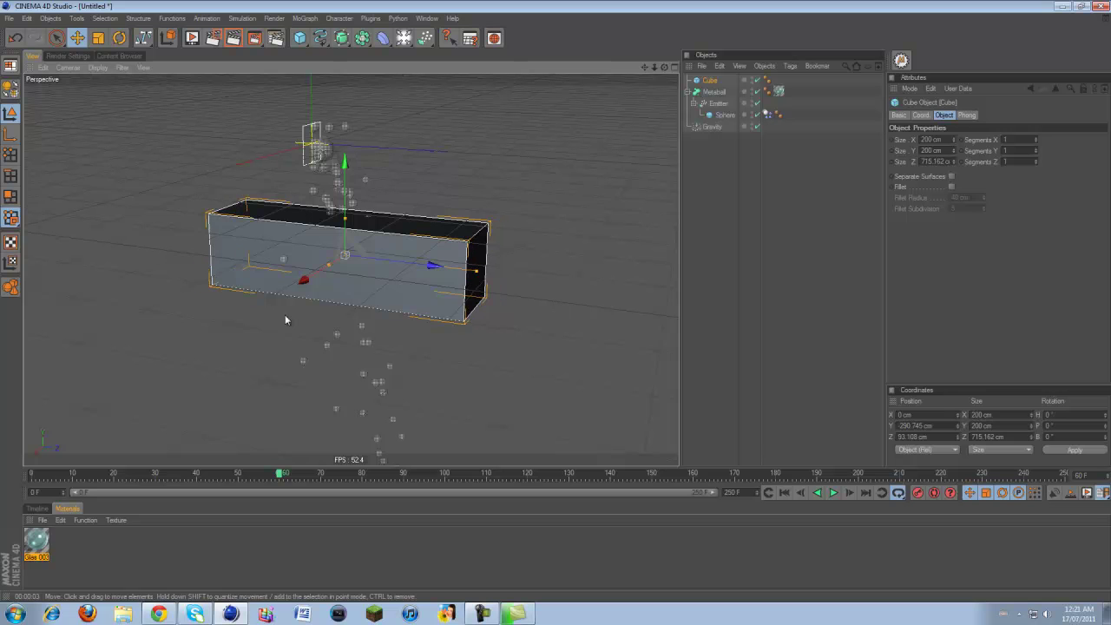
{"action": "left_click_drag", "start_coordinate": [327, 281], "coordinate": [520, 408]}
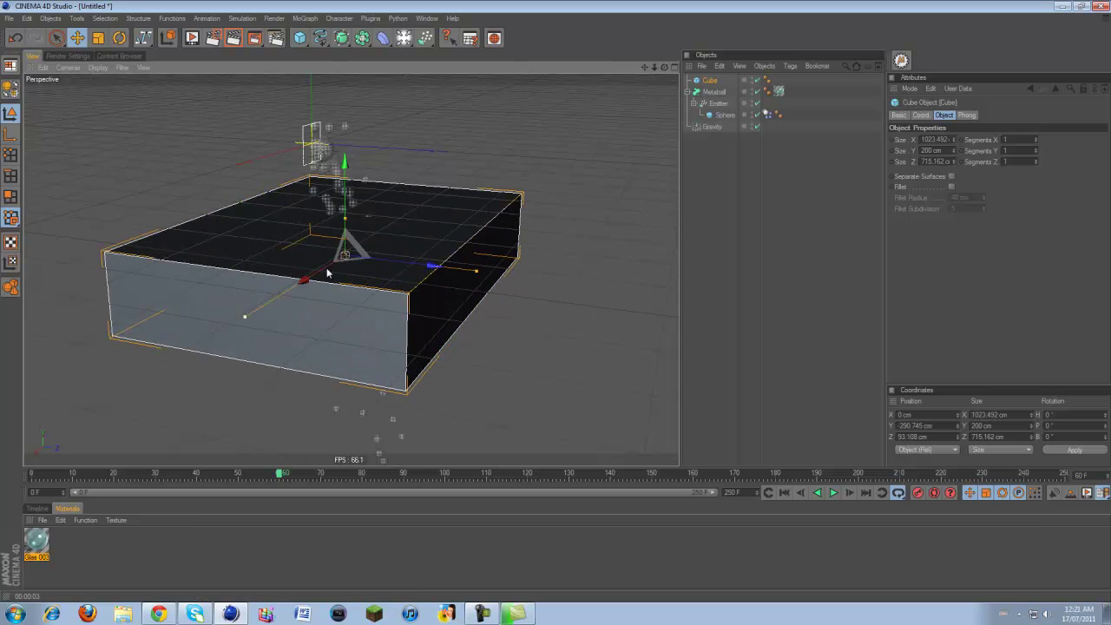
- Convert the cube to an editable polygon object and delete its top face to form an open box
{"action": "left_click", "coordinate": [11, 88]}
{"action": "left_click", "coordinate": [10, 197]}
{"action": "left_click", "coordinate": [252, 221]}
{"action": "key", "text": "Delete"}
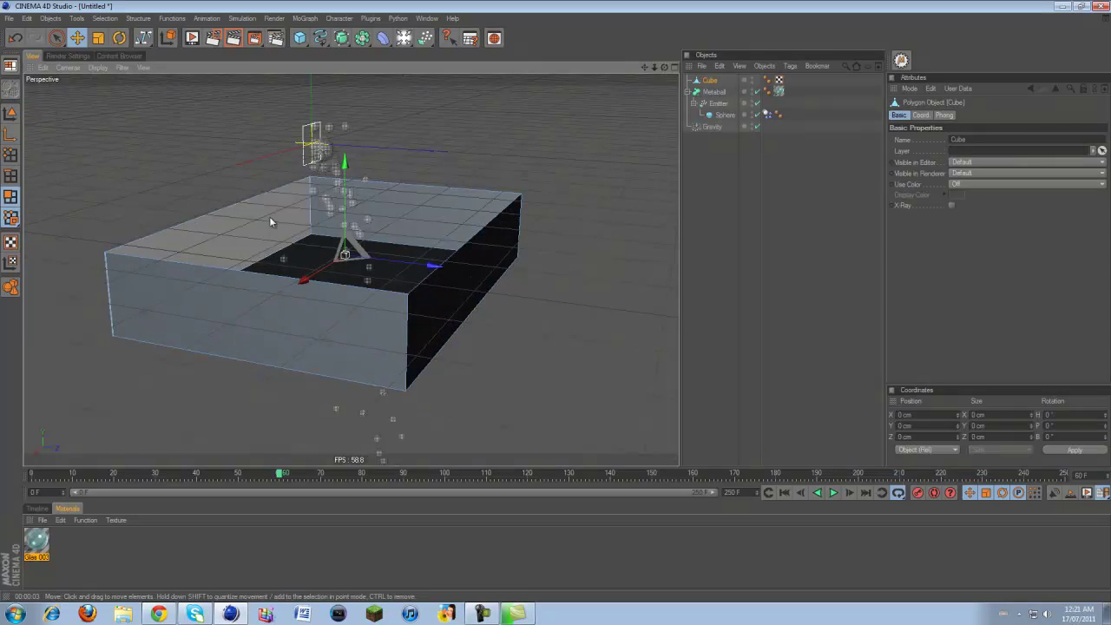
{"action": "left_click", "coordinate": [10, 111]}
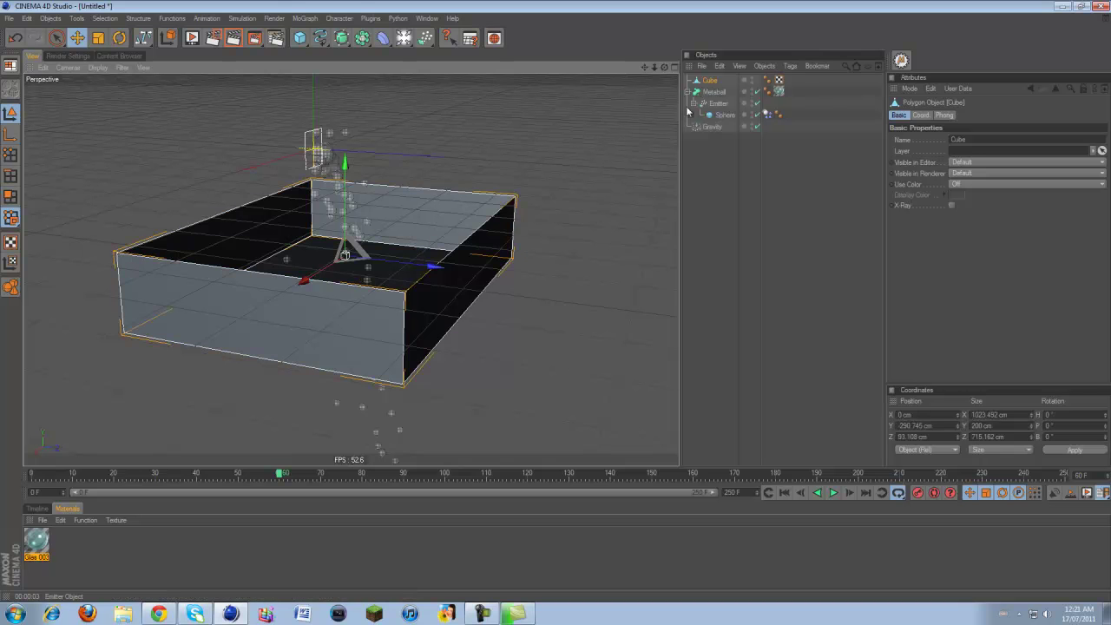
- Make the open box a collider for the dynamics simulation
{"action": "left_click", "coordinate": [254, 19]}
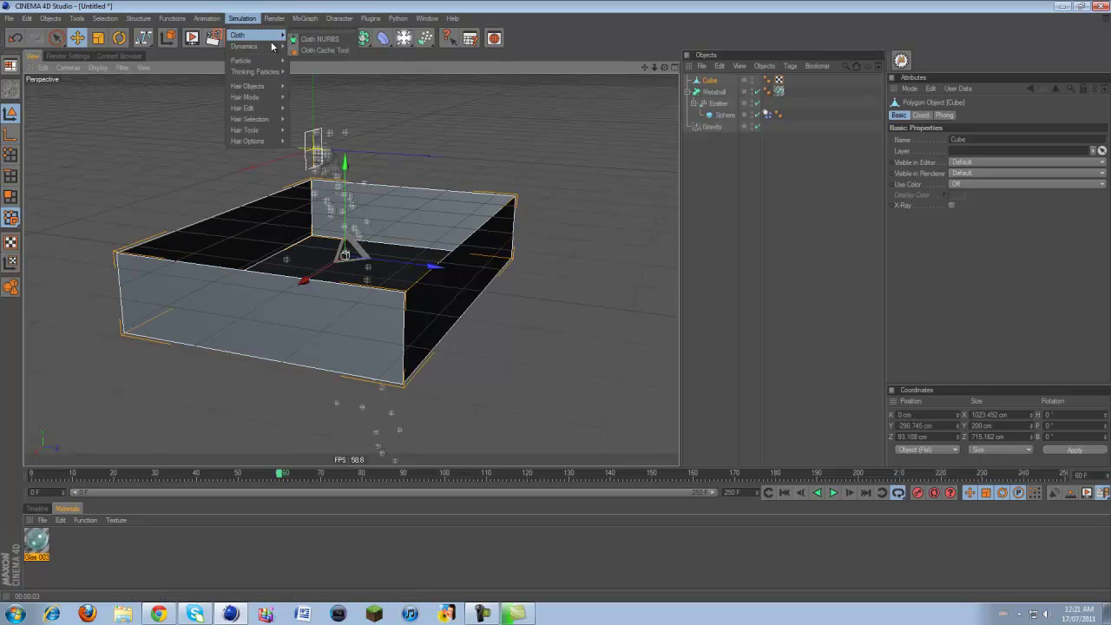
{"action": "mouse_move", "coordinate": [274, 47]}
{"action": "left_click", "coordinate": [335, 79]}
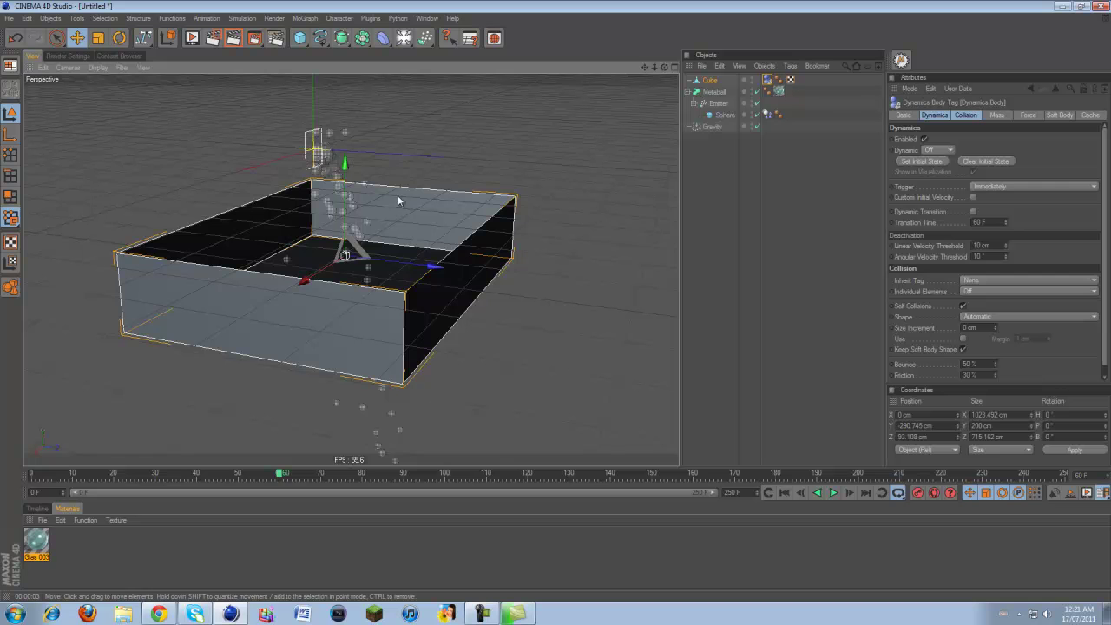
- Play the simulation from the start to frame 78 and examine how the spheres collide with the box
{"action": "left_click", "coordinate": [782, 493]}
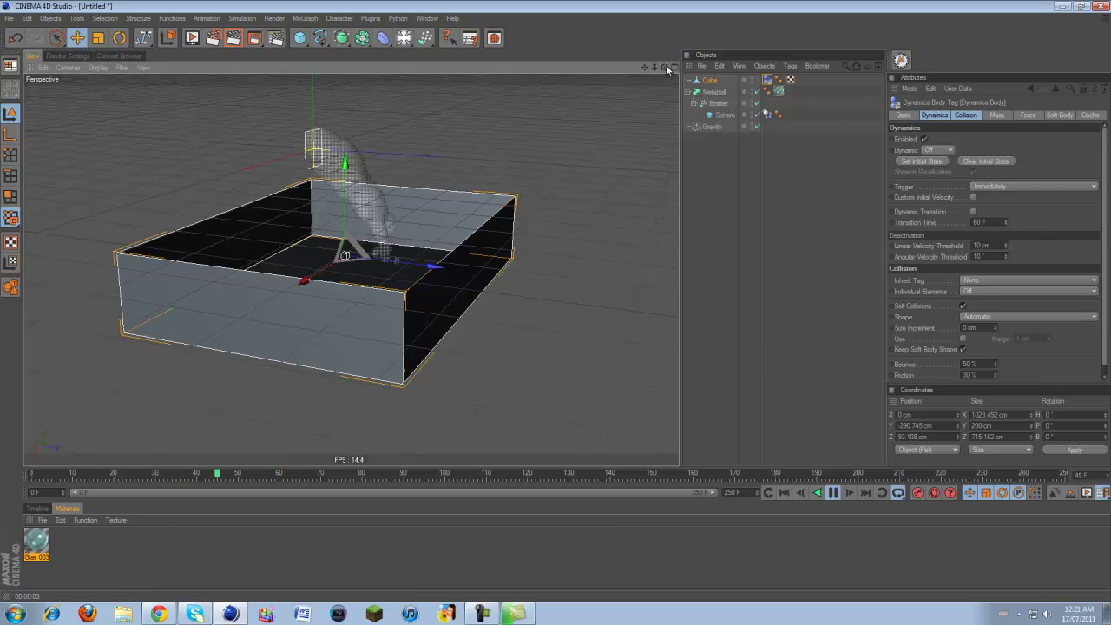
{"action": "left_click_drag", "start_coordinate": [665, 67], "coordinate": [561, 289]}
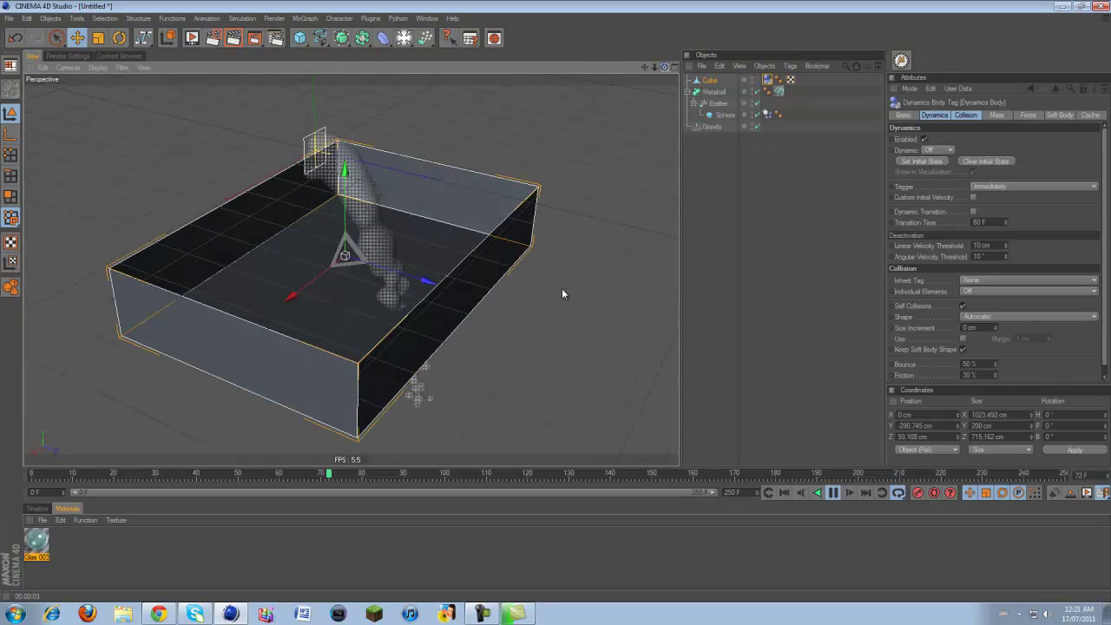
{"action": "left_click", "coordinate": [831, 493]}
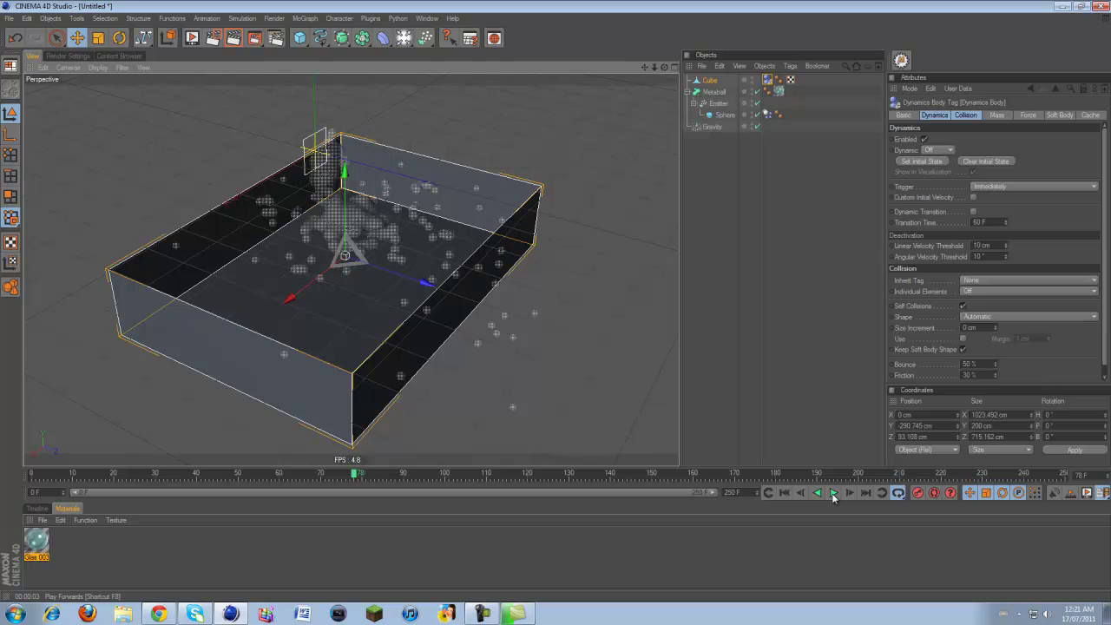
{"action": "left_click_drag", "start_coordinate": [559, 299], "coordinate": [378, 223], "text": "alt"}
{"action": "left_click", "coordinate": [355, 271]}
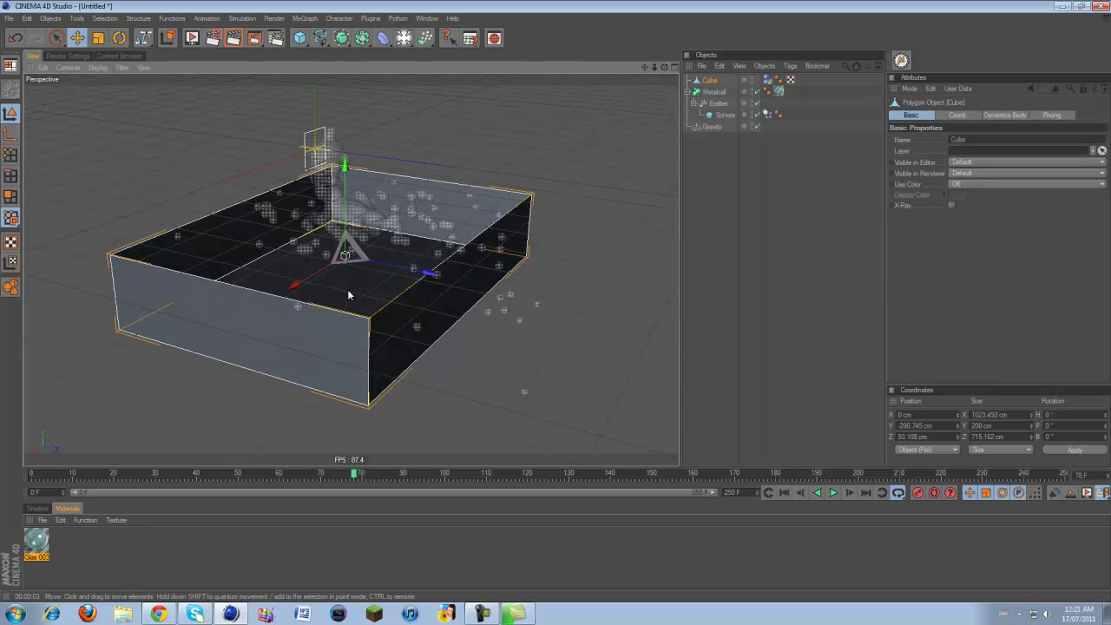
{"action": "left_click_drag", "start_coordinate": [664, 68], "coordinate": [556, 300]}
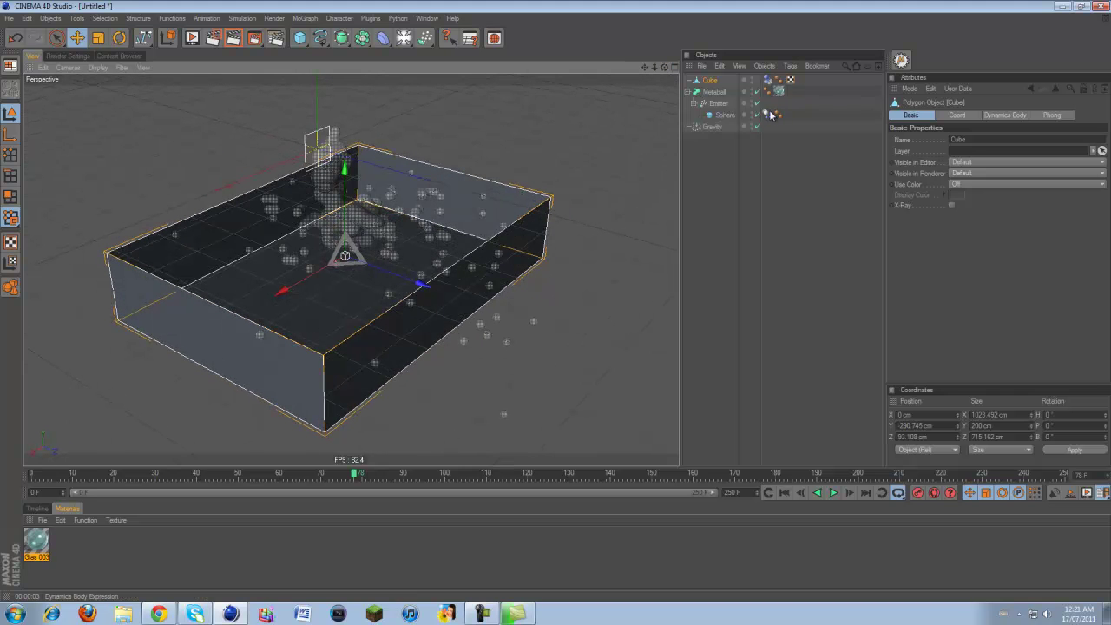
- Move the Dynamics Body tag from the Sphere to the Emitter and test the simulation from the first frame
{"action": "left_click_drag", "start_coordinate": [772, 114], "coordinate": [767, 102]}
{"action": "left_click", "coordinate": [785, 492]}
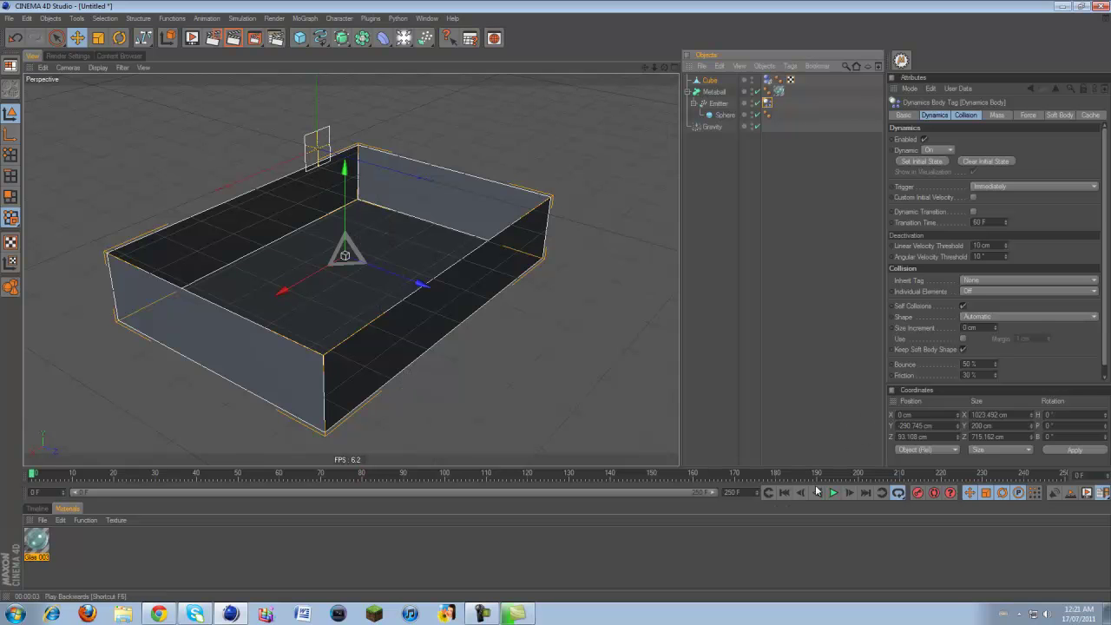
{"action": "left_click", "coordinate": [833, 492]}
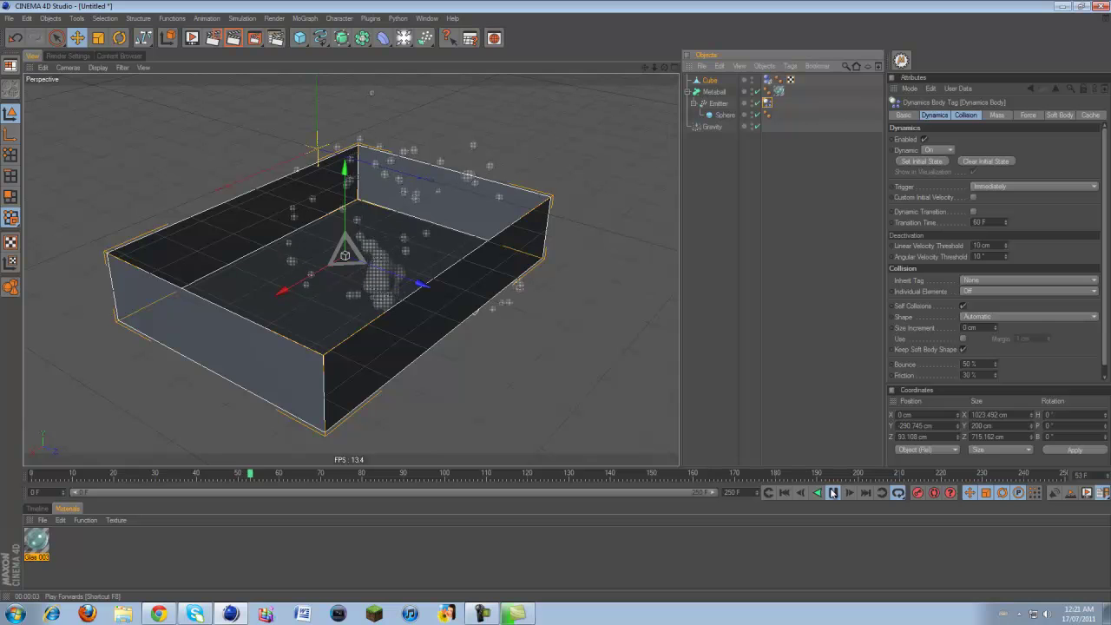
{"action": "left_click", "coordinate": [833, 492]}
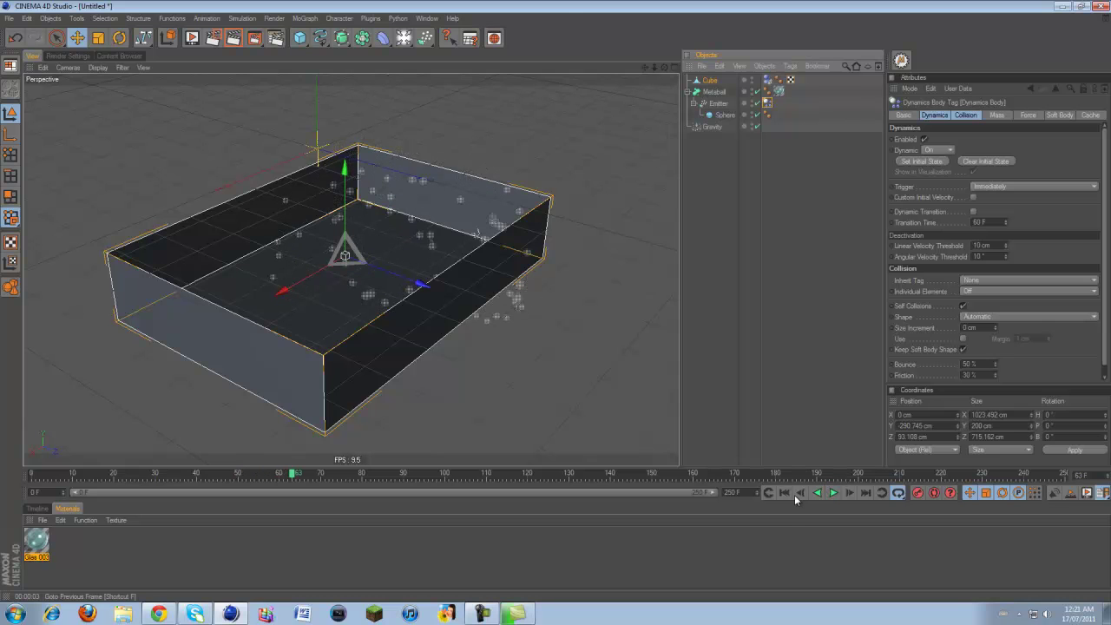
{"action": "left_click", "coordinate": [785, 494]}
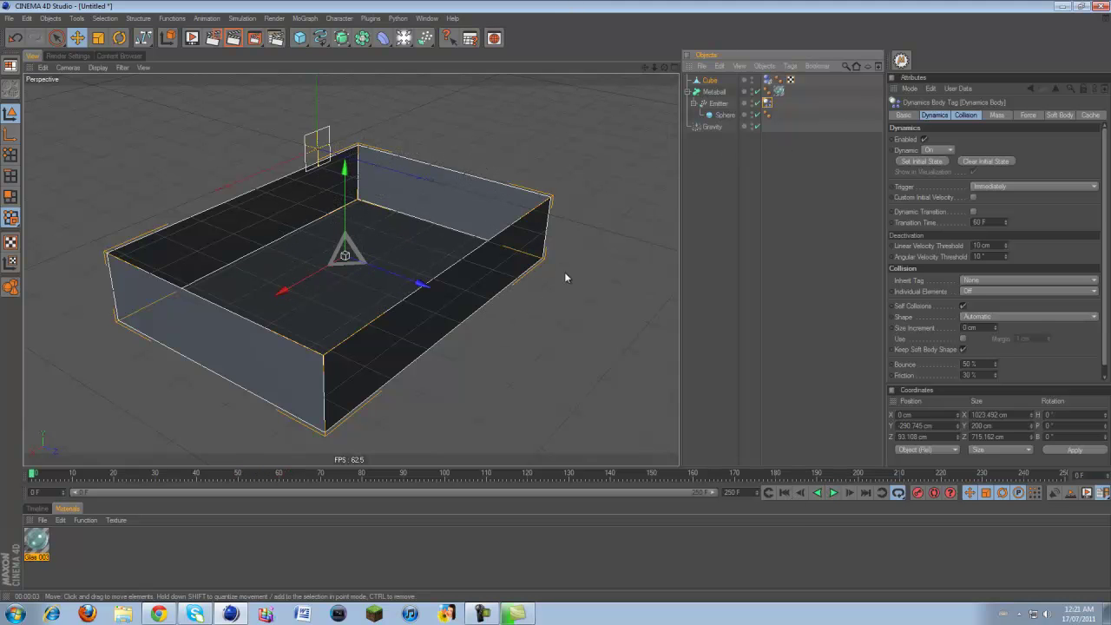
{"action": "left_click", "coordinate": [603, 361]}
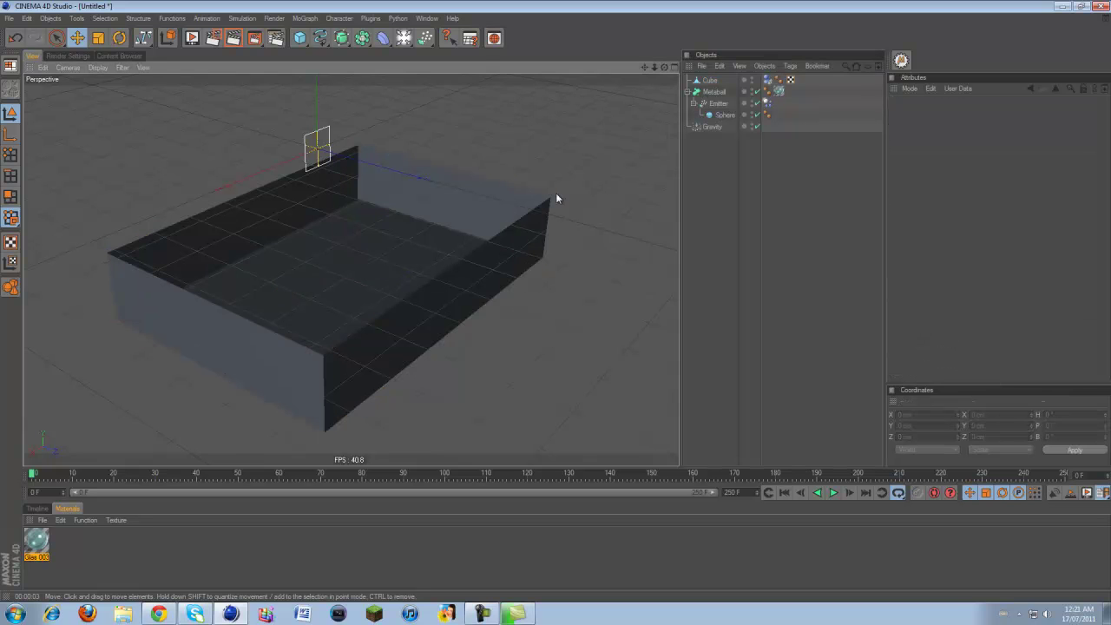
{"action": "left_click", "coordinate": [386, 220]}
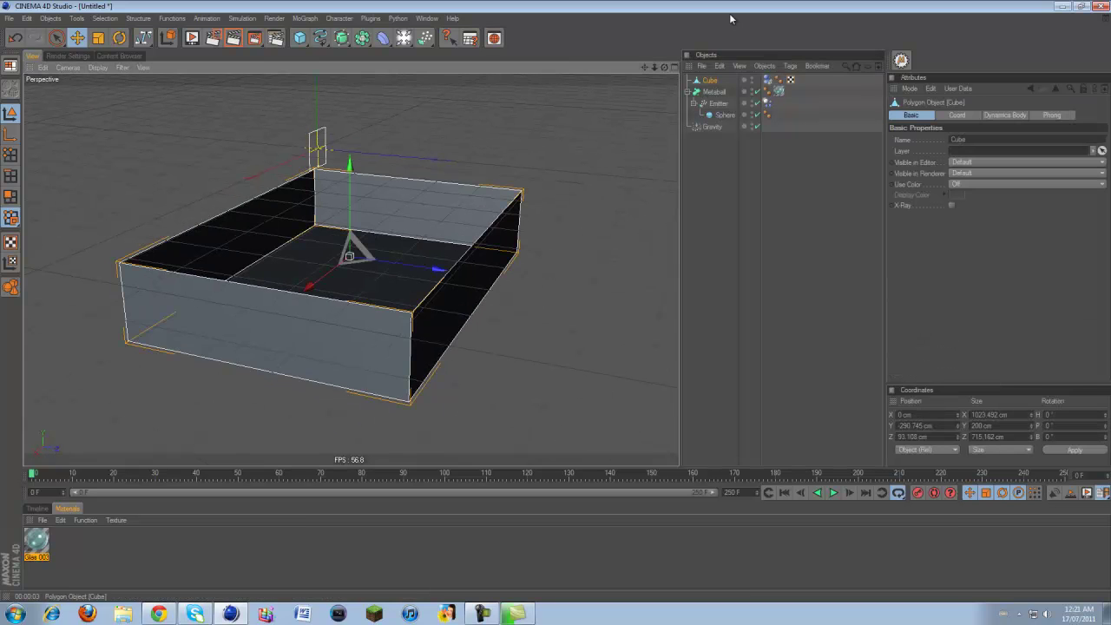
{"action": "left_click_drag", "start_coordinate": [651, 84], "coordinate": [573, 246], "text": "alt"}
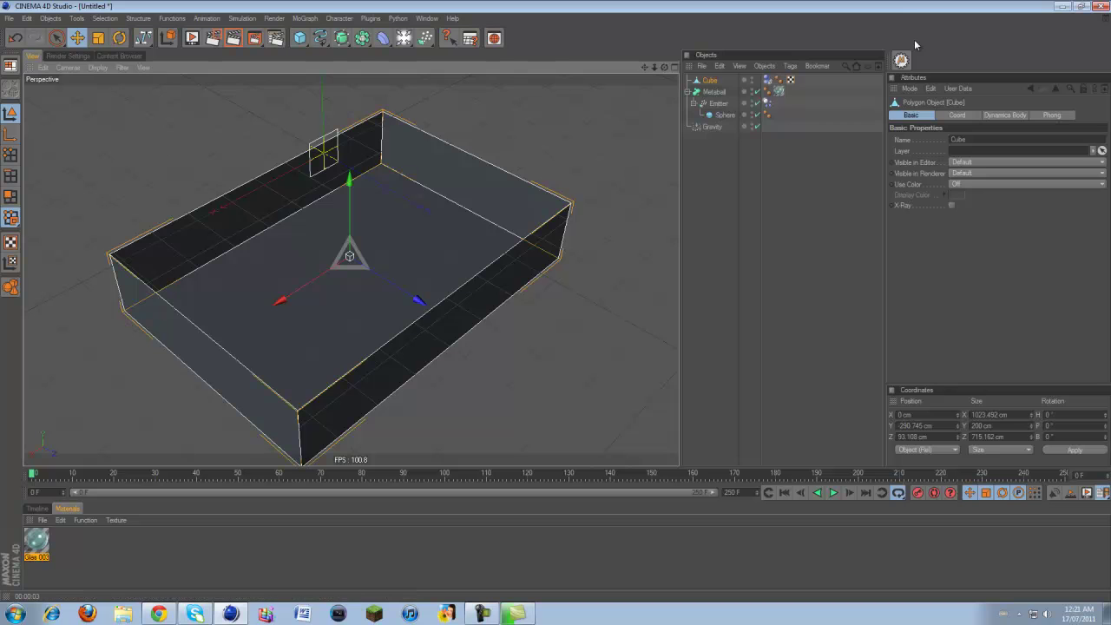
{"action": "key", "text": "ctrl+a"}
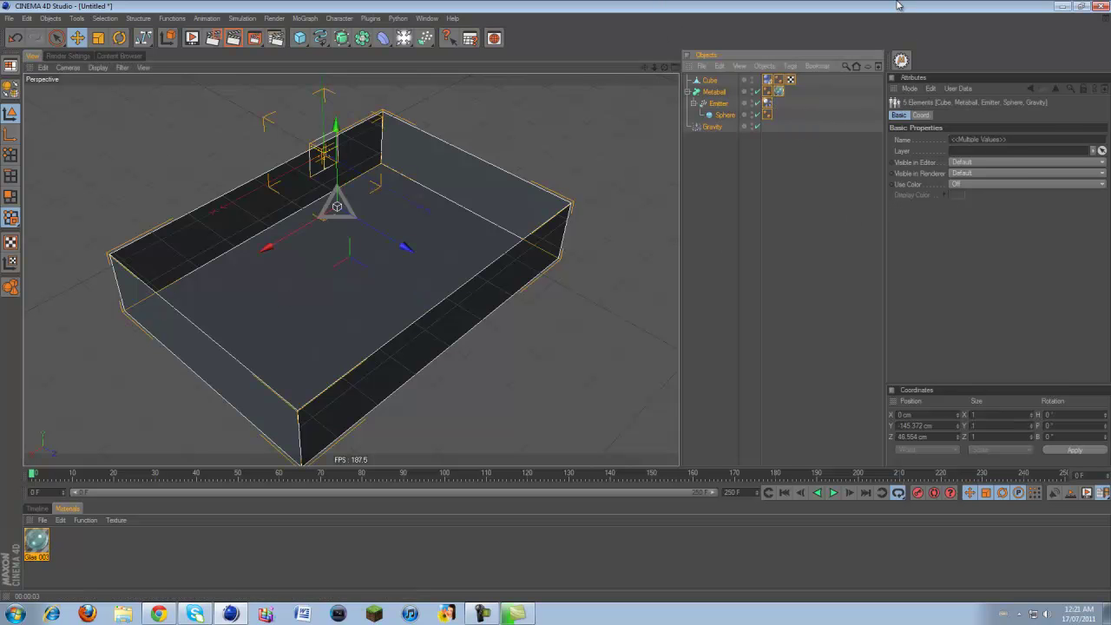
{"action": "left_click_drag", "start_coordinate": [664, 68], "coordinate": [555, 300]}
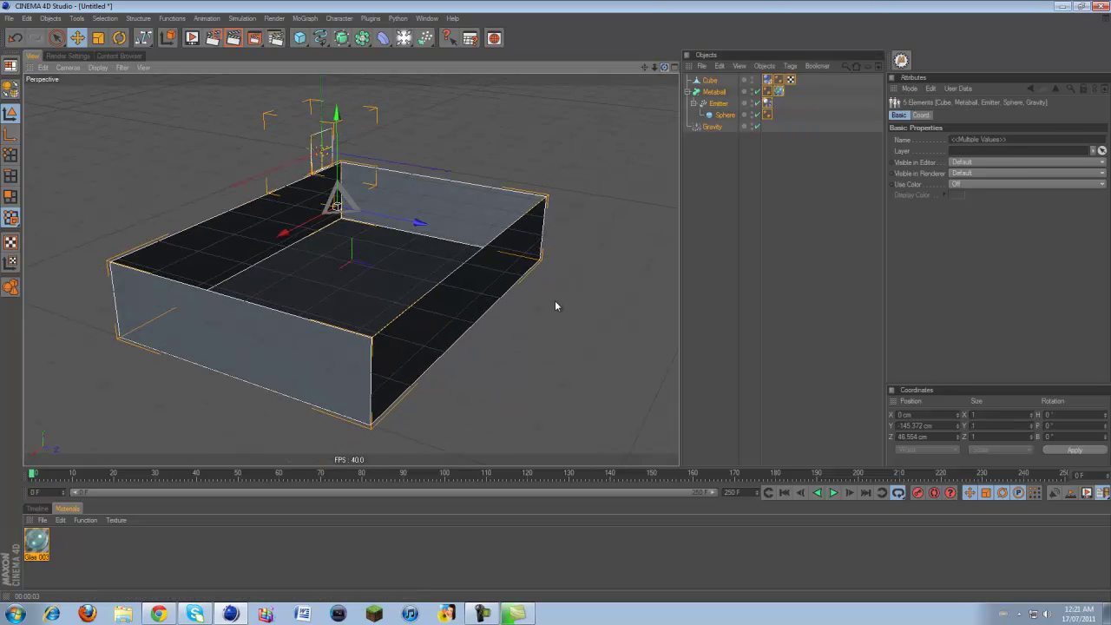
- Delete the open box from the scene
{"action": "left_click", "coordinate": [713, 126]}
{"action": "left_click", "coordinate": [709, 80]}
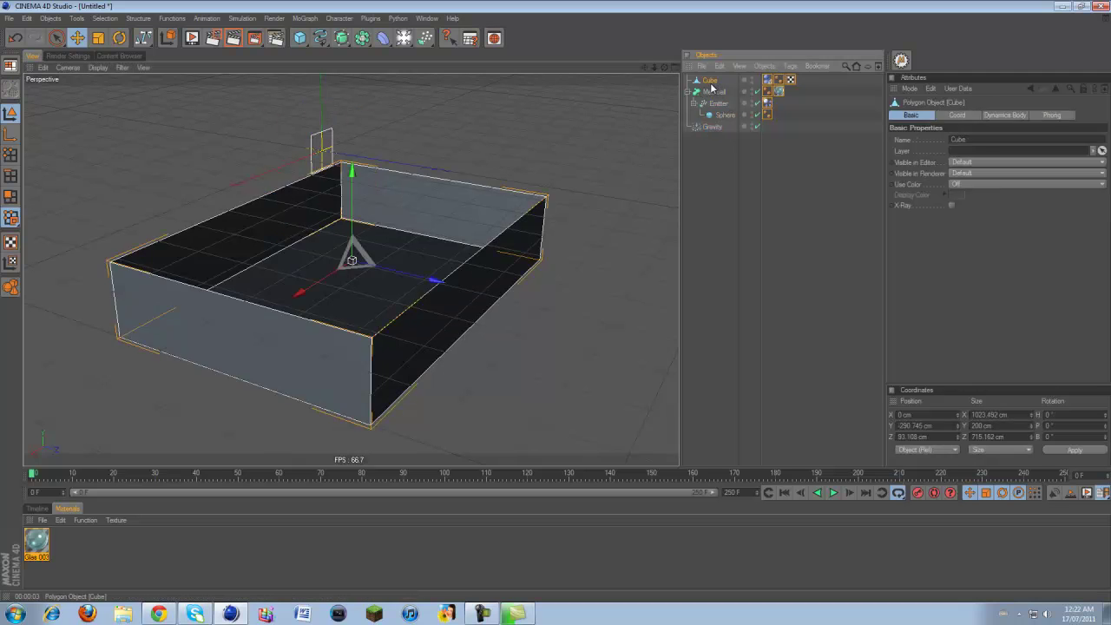
{"action": "key", "text": "Delete"}
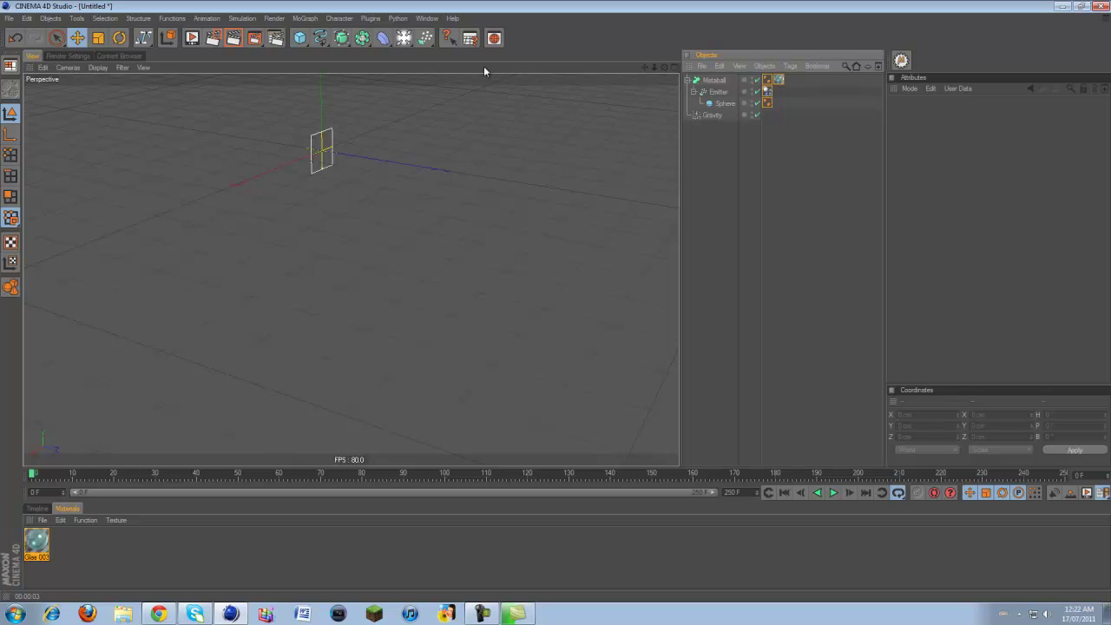
- Add a particle Deflector and lower it about 135 cm beneath the emitter
{"action": "left_click", "coordinate": [426, 37]}
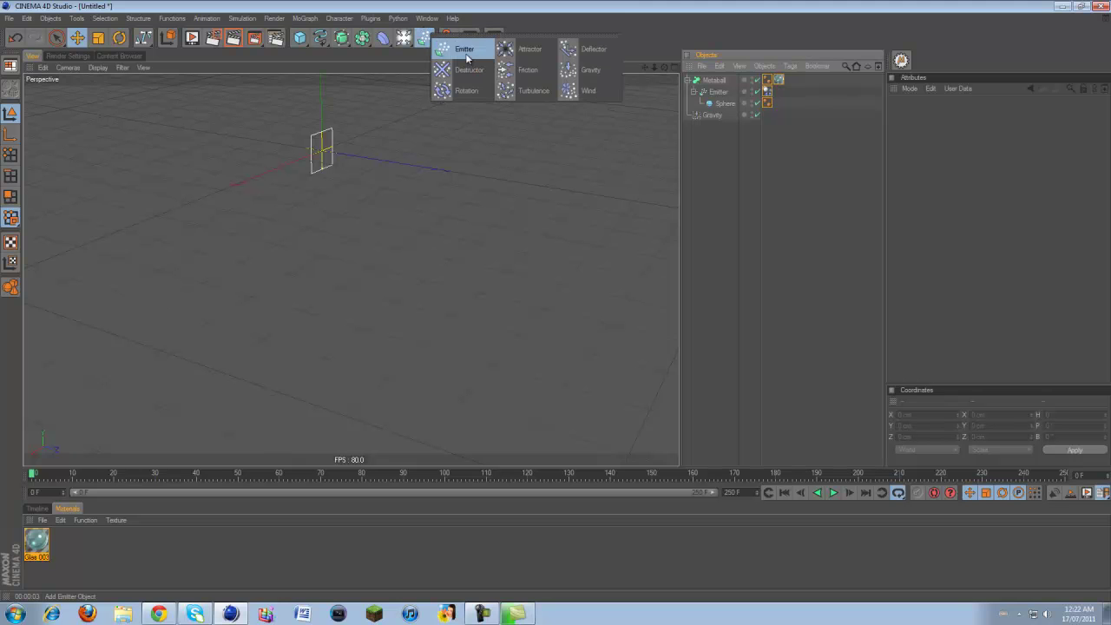
{"action": "left_click", "coordinate": [577, 51]}
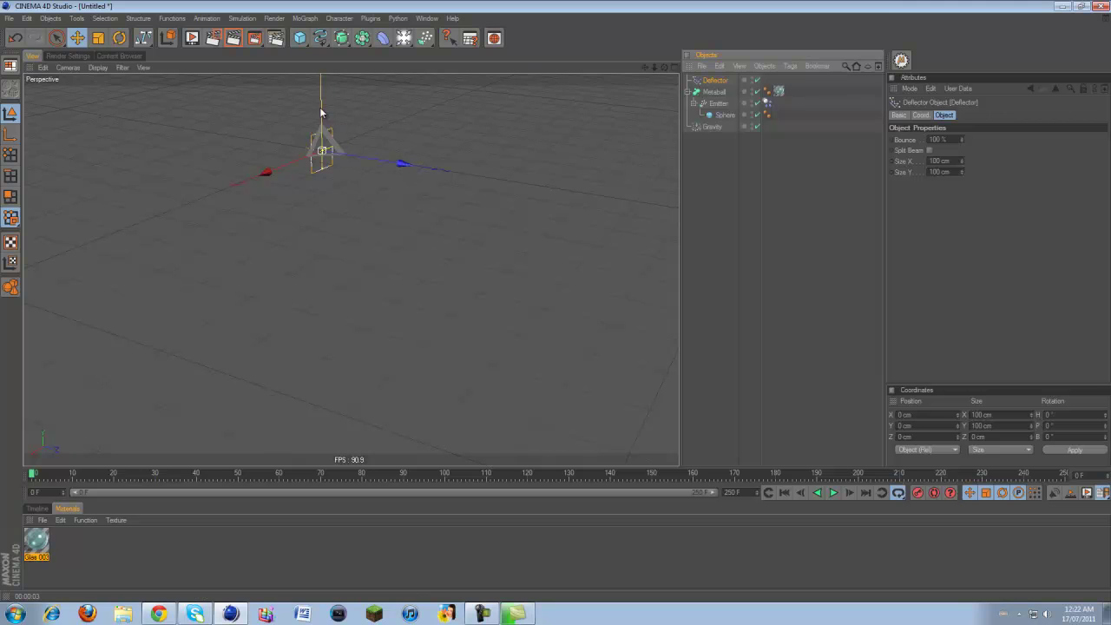
{"action": "left_click_drag", "start_coordinate": [321, 113], "coordinate": [321, 162]}
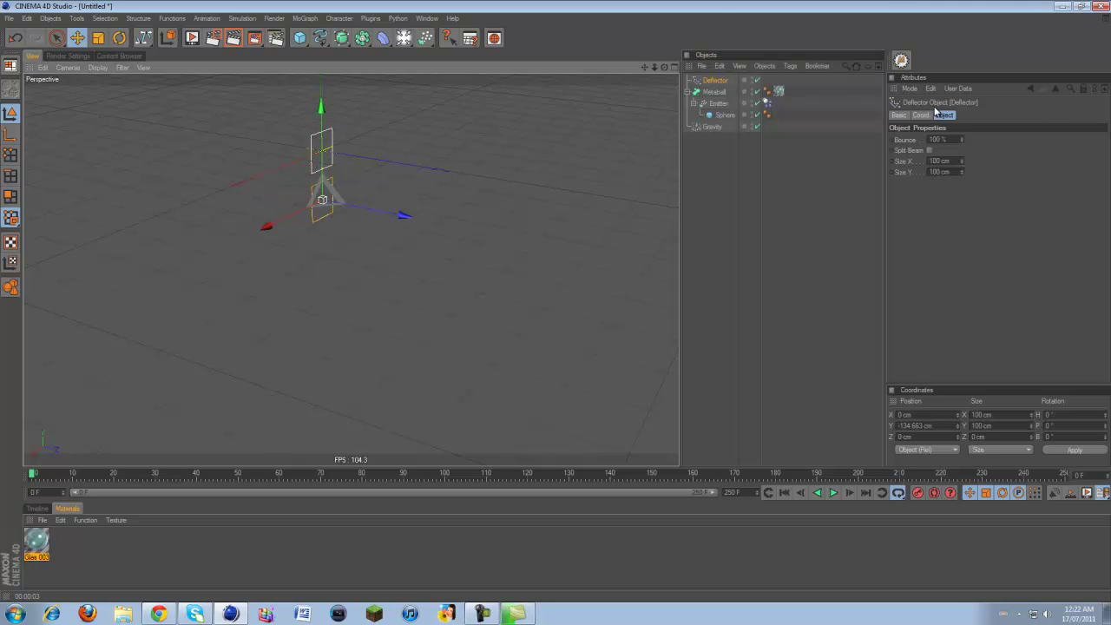
- Rotate the deflector to a pitch of -90° so it lies flat as a floor
{"action": "left_click", "coordinate": [121, 39]}
{"action": "left_click_drag", "start_coordinate": [359, 167], "coordinate": [367, 247]}
{"action": "key", "text": "ctrl+z"}
{"action": "left_click_drag", "start_coordinate": [337, 169], "coordinate": [409, 222]}
{"action": "left_click", "coordinate": [77, 38]}
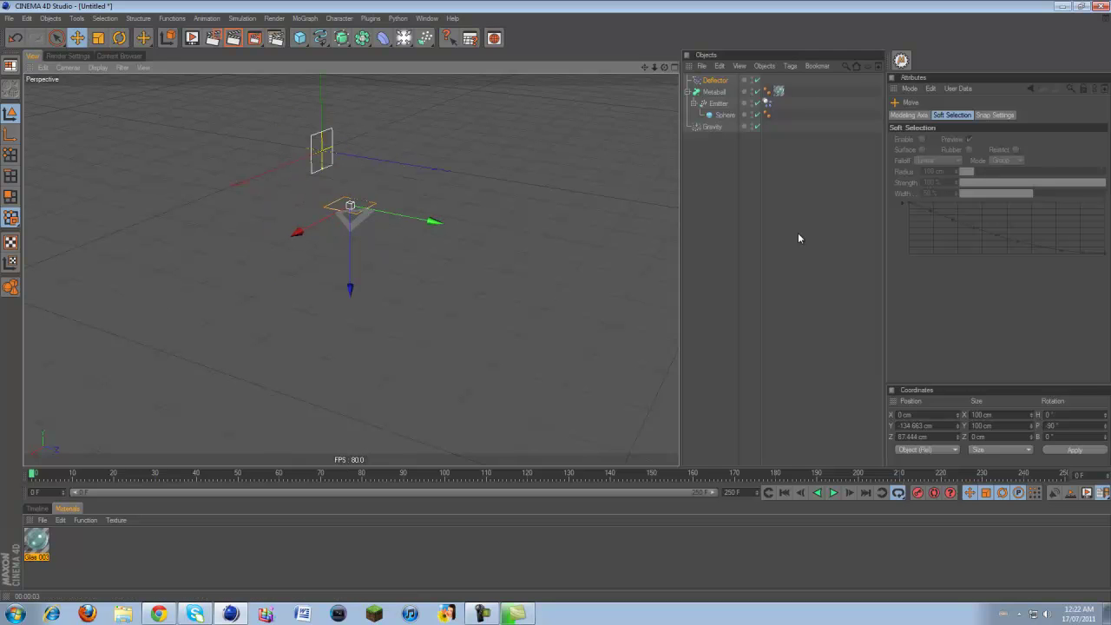
- Set the floor deflector's Size X and Size Y to 500 cm
{"action": "left_click", "coordinate": [717, 81]}
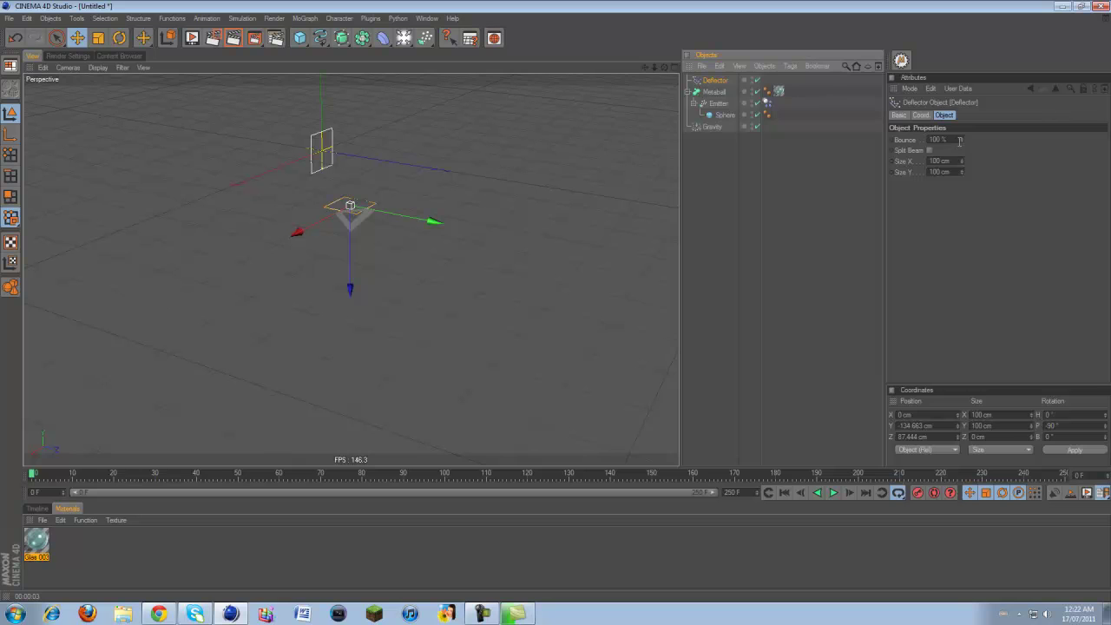
{"action": "left_click", "coordinate": [957, 161]}
{"action": "type", "text": "500"}
{"action": "key", "text": "Return"}
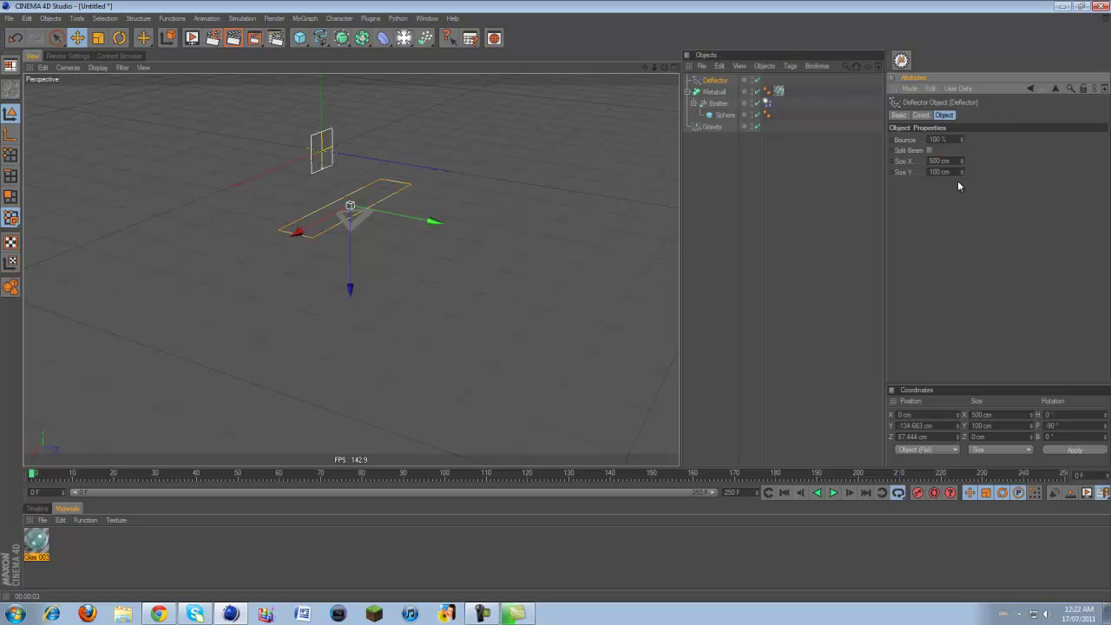
{"action": "left_click", "coordinate": [957, 171]}
- Move the floor deflector out in front of the emitter, to about 241 cm in Z
{"action": "left_click_drag", "start_coordinate": [426, 224], "coordinate": [557, 305]}
{"action": "left_click_drag", "start_coordinate": [664, 67], "coordinate": [546, 156]}
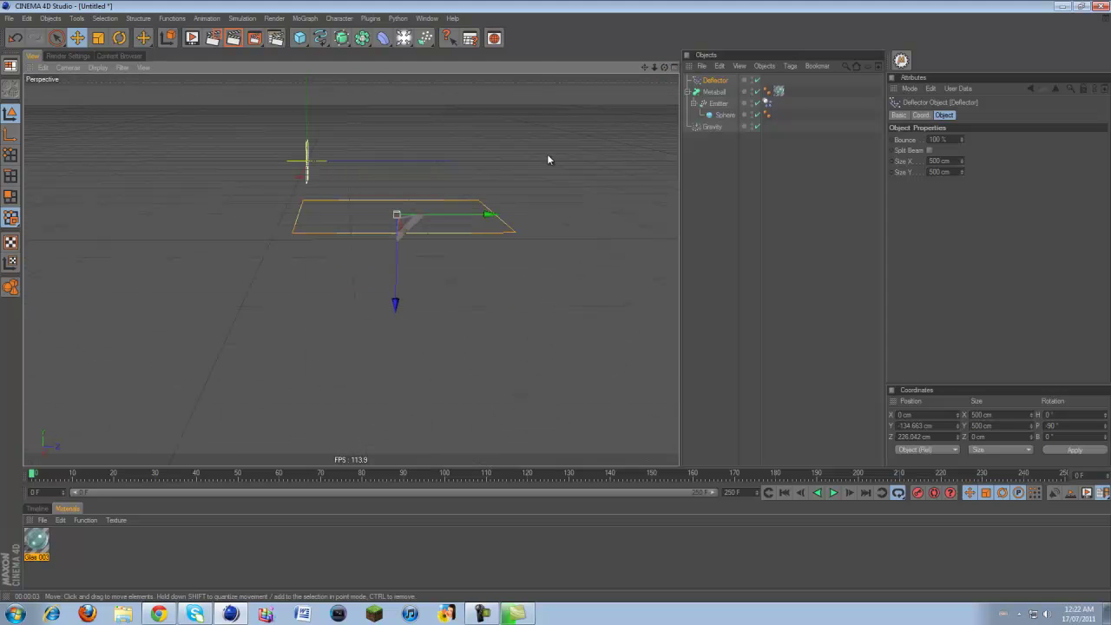
{"action": "left_click_drag", "start_coordinate": [491, 215], "coordinate": [555, 306]}
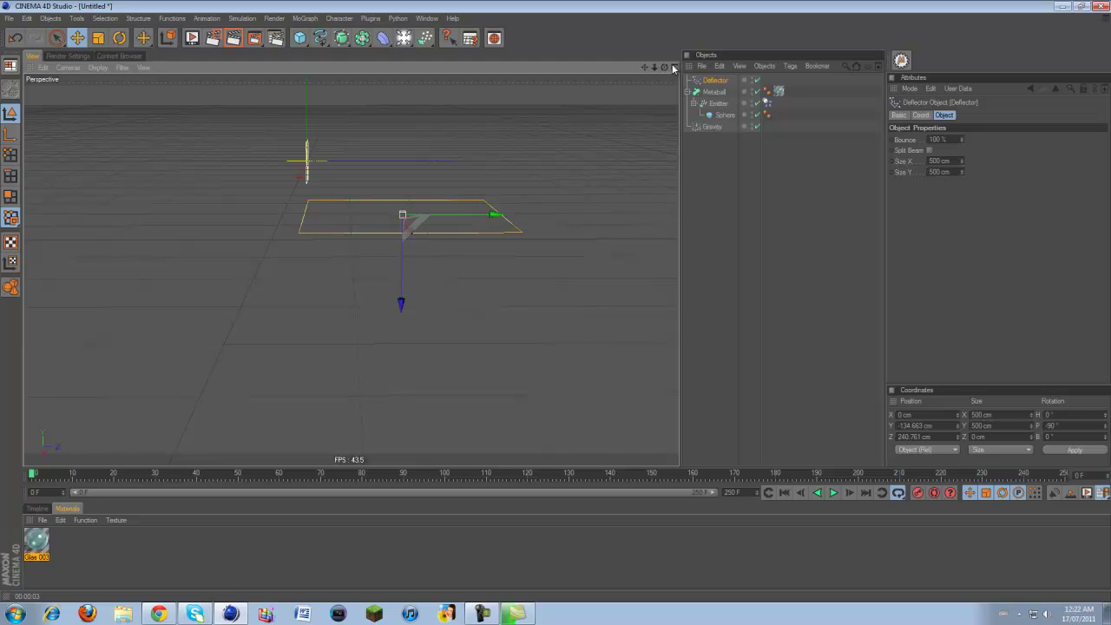
- Duplicate the floor deflector in place
{"action": "left_click_drag", "start_coordinate": [664, 67], "coordinate": [557, 306]}
{"action": "key", "text": "ctrl+c"}
{"action": "key", "text": "ctrl+v"}
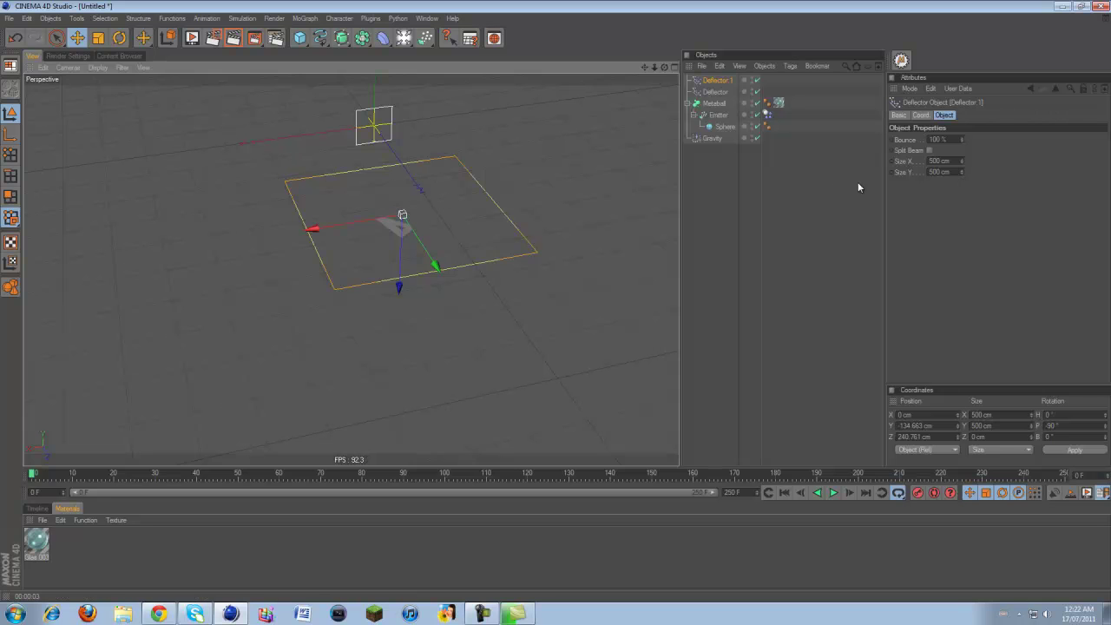
{"action": "left_click_drag", "start_coordinate": [956, 173], "coordinate": [924, 173]}
{"action": "type", "text": "200"}
{"action": "key", "text": "Return"}
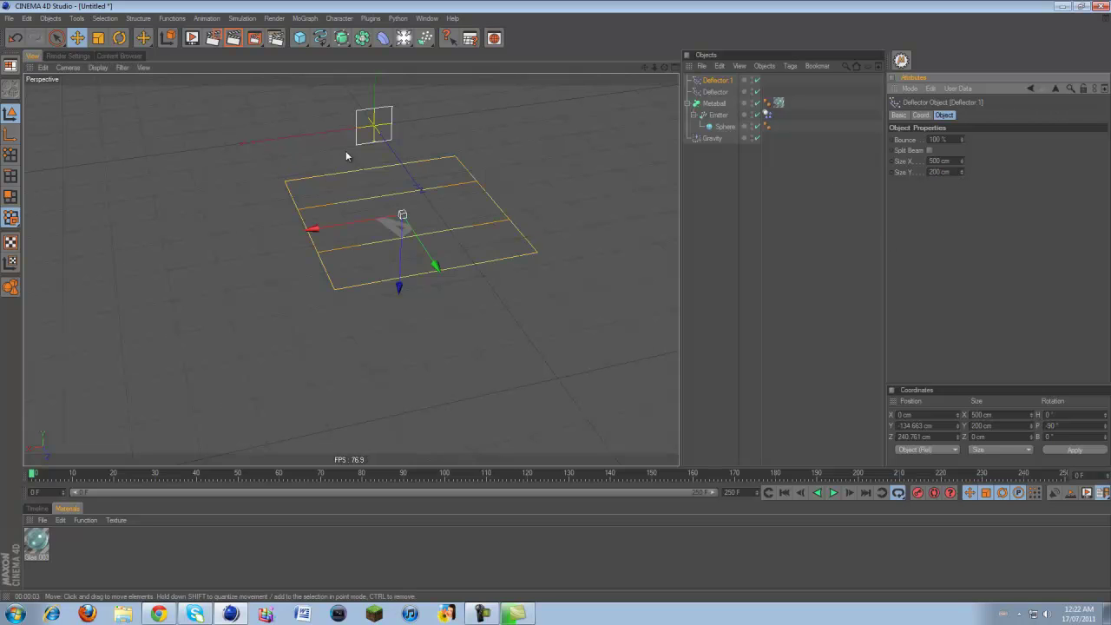
{"action": "type", "text": "500"}
{"action": "key", "text": "Return"}
- Set the deflector copy's Size X to 200 cm and move it to the floor's side edge, at about X 250 cm
{"action": "double_click", "coordinate": [955, 161]}
{"action": "type", "text": "200"}
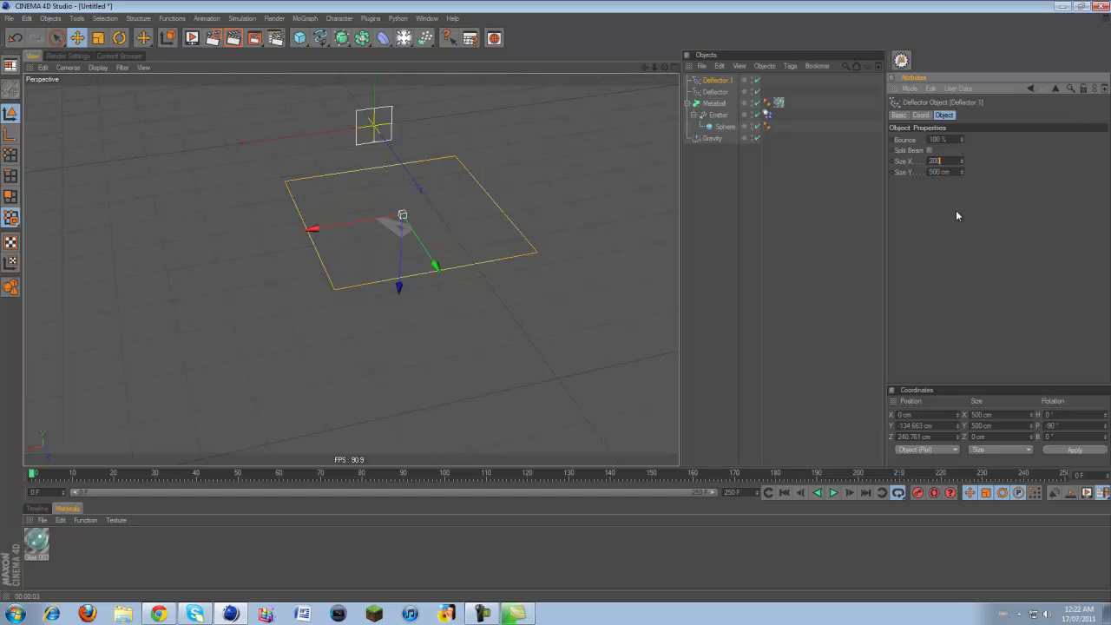
{"action": "key", "text": "Return"}
{"action": "left_click_drag", "start_coordinate": [314, 229], "coordinate": [193, 249]}
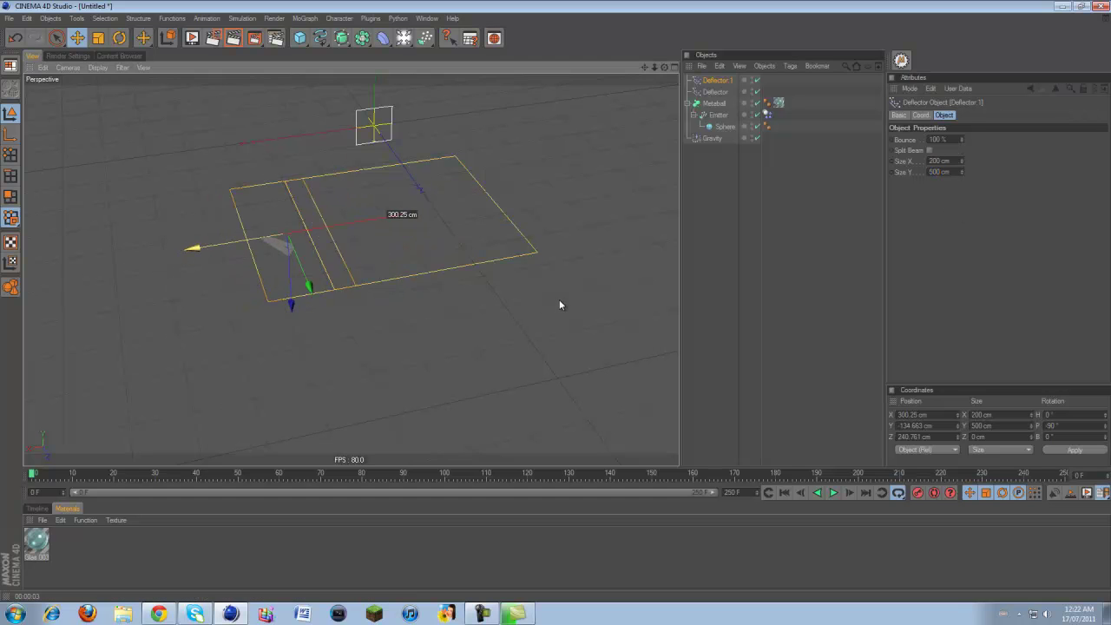
{"action": "left_click_drag", "start_coordinate": [558, 305], "coordinate": [555, 305]}
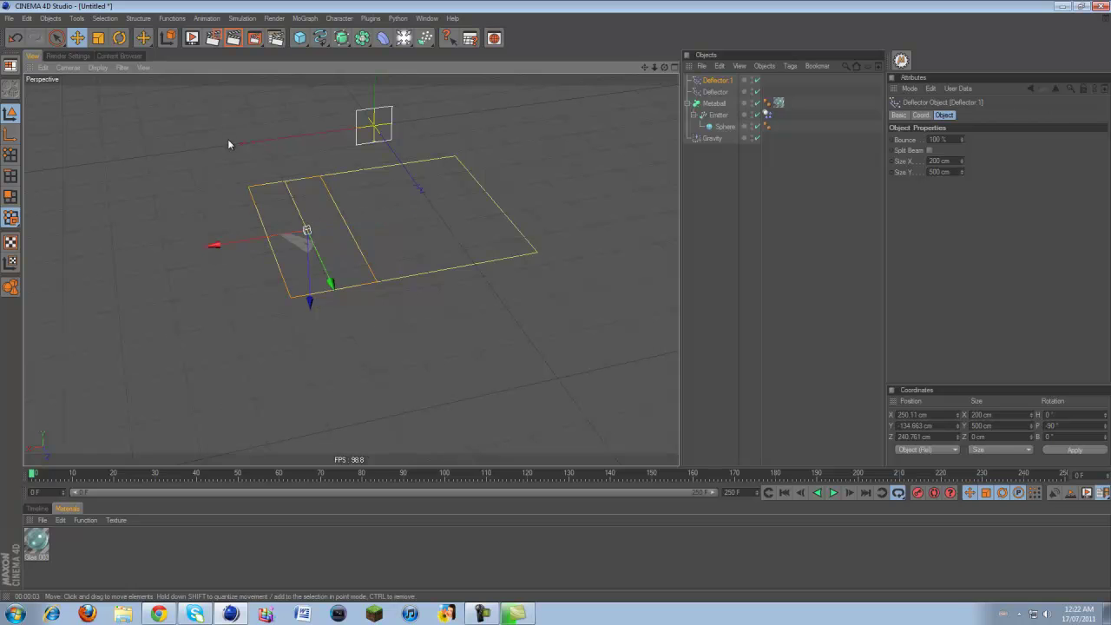
- Rotate the narrow deflector 90° so it stands upright along the floor's edge
{"action": "left_click", "coordinate": [120, 38]}
{"action": "left_click_drag", "start_coordinate": [277, 208], "coordinate": [401, 143]}
{"action": "left_click", "coordinate": [493, 613]}
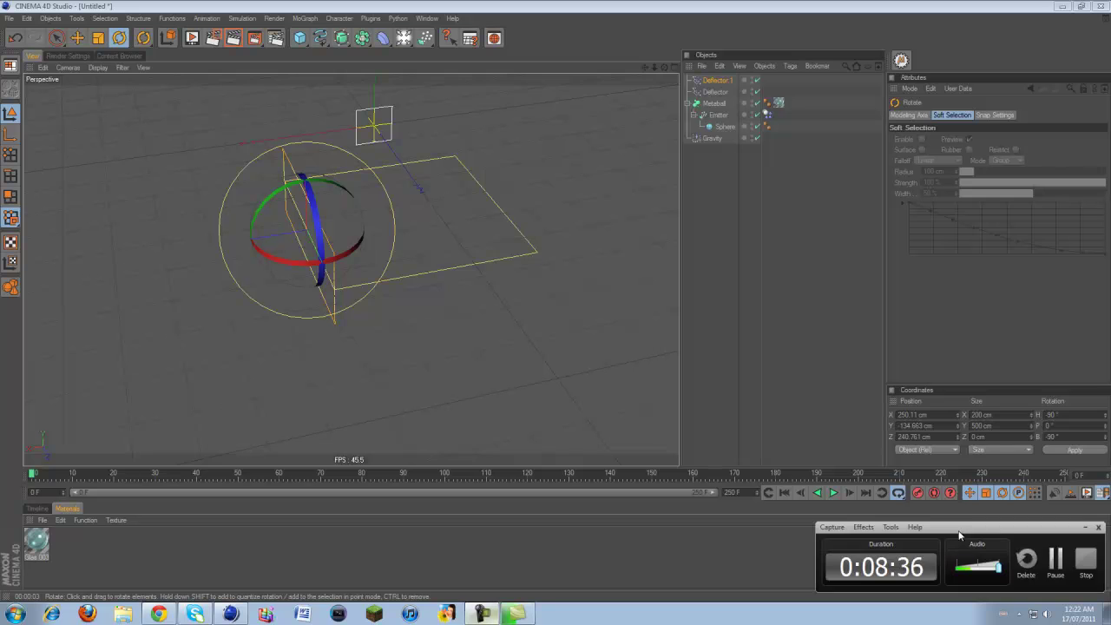
{"action": "left_click", "coordinate": [1054, 560]}
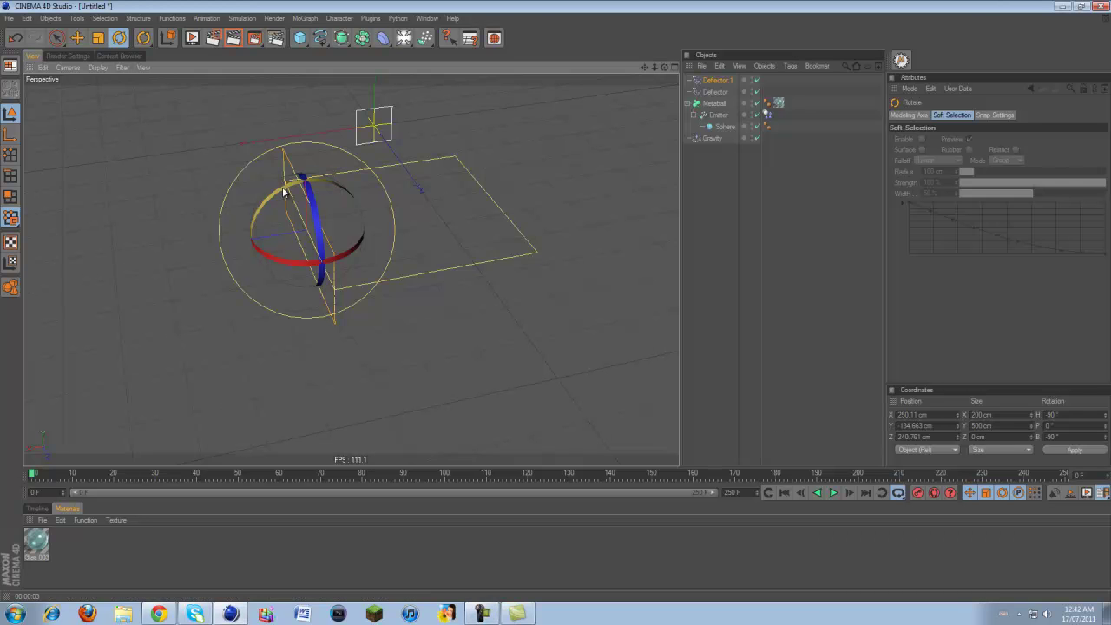
- Raise the upright deflector to about Y -34 cm so its lower edge meets the floor deflector
{"action": "left_click", "coordinate": [76, 38]}
{"action": "left_click_drag", "start_coordinate": [365, 209], "coordinate": [315, 218], "text": "alt"}
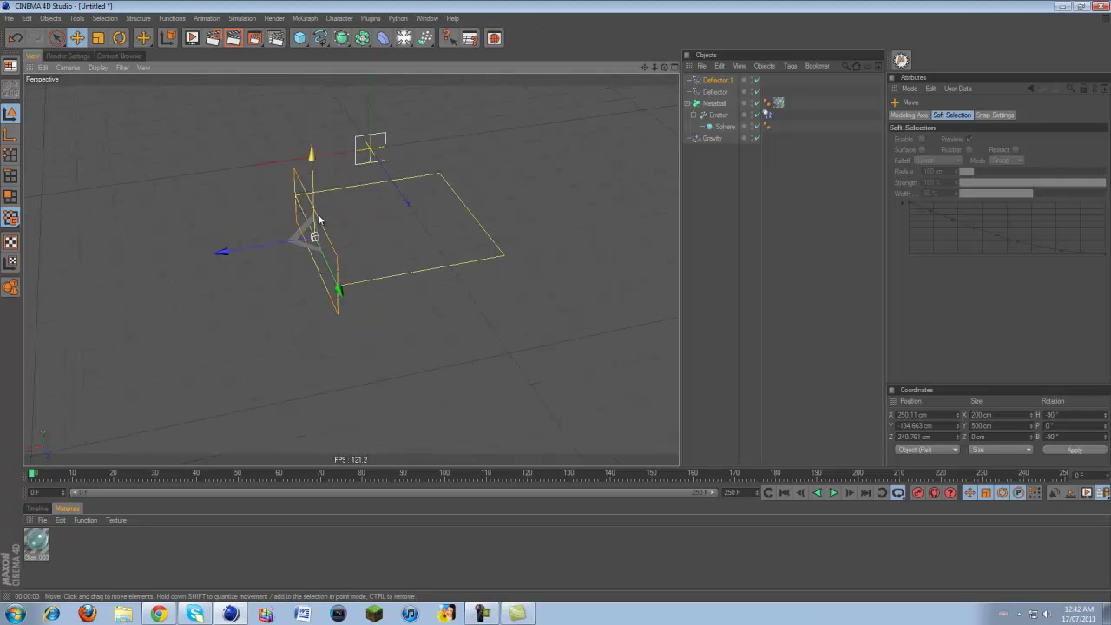
{"action": "key", "text": "F5"}
{"action": "scroll", "coordinate": [441, 182], "scroll_direction": "down", "scroll_amount": 5}
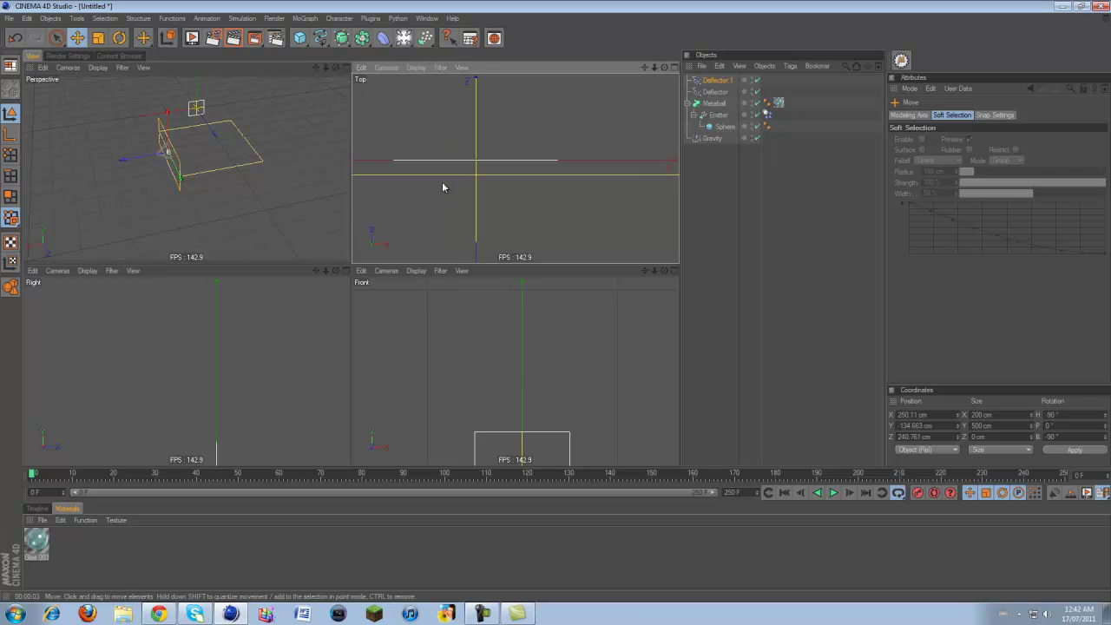
{"action": "scroll", "coordinate": [281, 298], "scroll_direction": "down", "scroll_amount": 3}
{"action": "left_click_drag", "start_coordinate": [316, 272], "coordinate": [322, 190]}
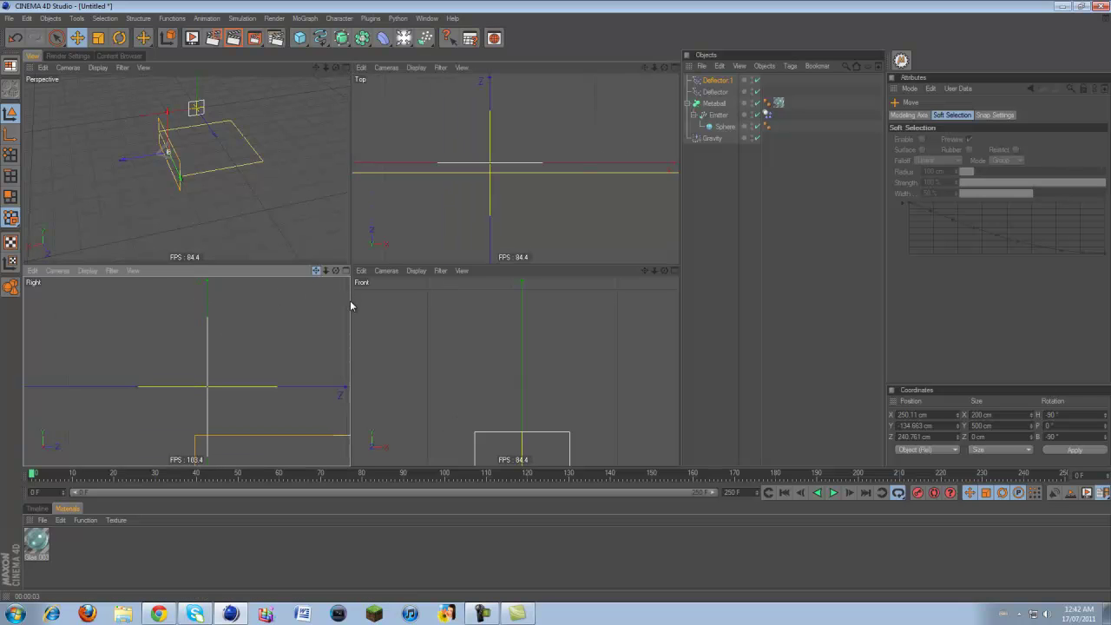
{"action": "scroll", "coordinate": [232, 364], "scroll_direction": "up", "scroll_amount": 1}
{"action": "scroll", "coordinate": [232, 364], "scroll_direction": "down", "scroll_amount": 3}
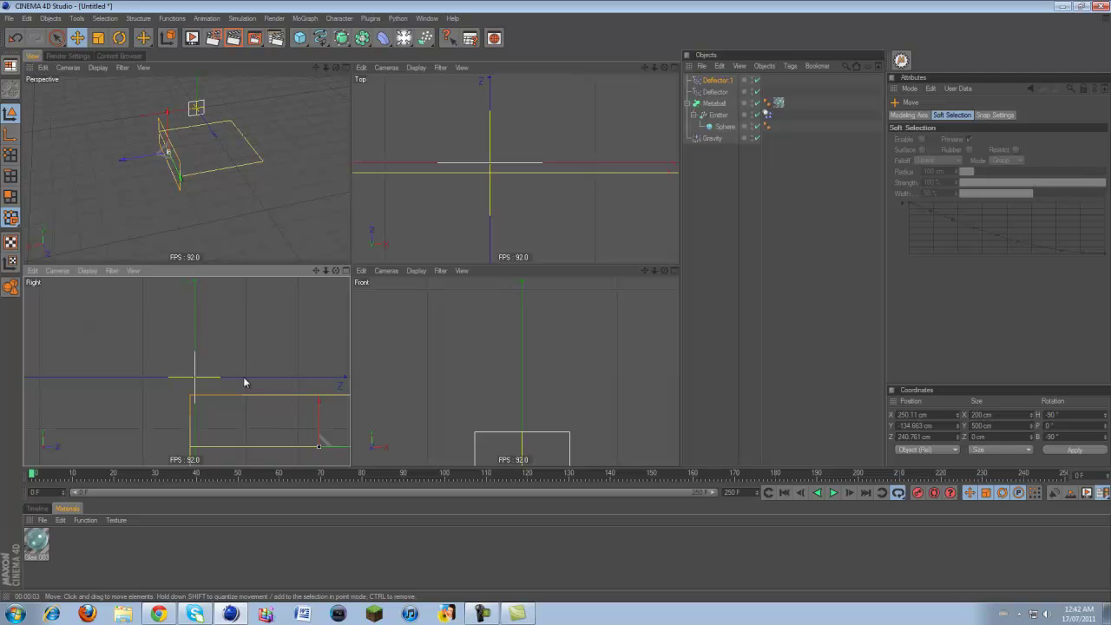
{"action": "left_click_drag", "start_coordinate": [306, 400], "coordinate": [349, 300]}
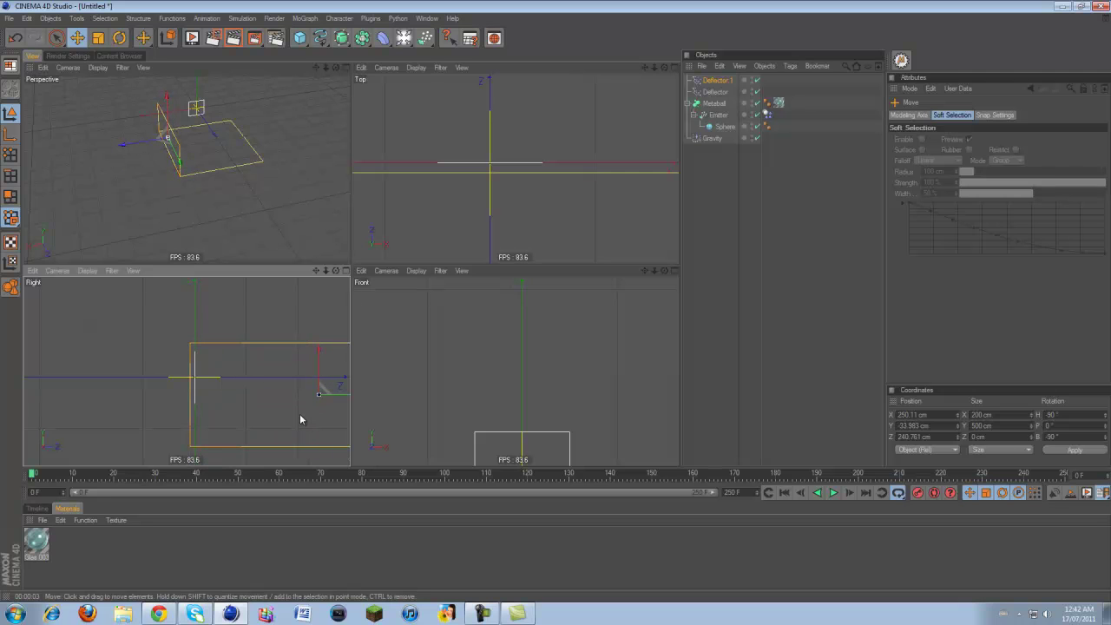
- Duplicate the side-wall deflector and align the copy with the opposite floor edge, at about X -251 cm
{"action": "key", "text": "ctrl+c"}
{"action": "key", "text": "ctrl+v"}
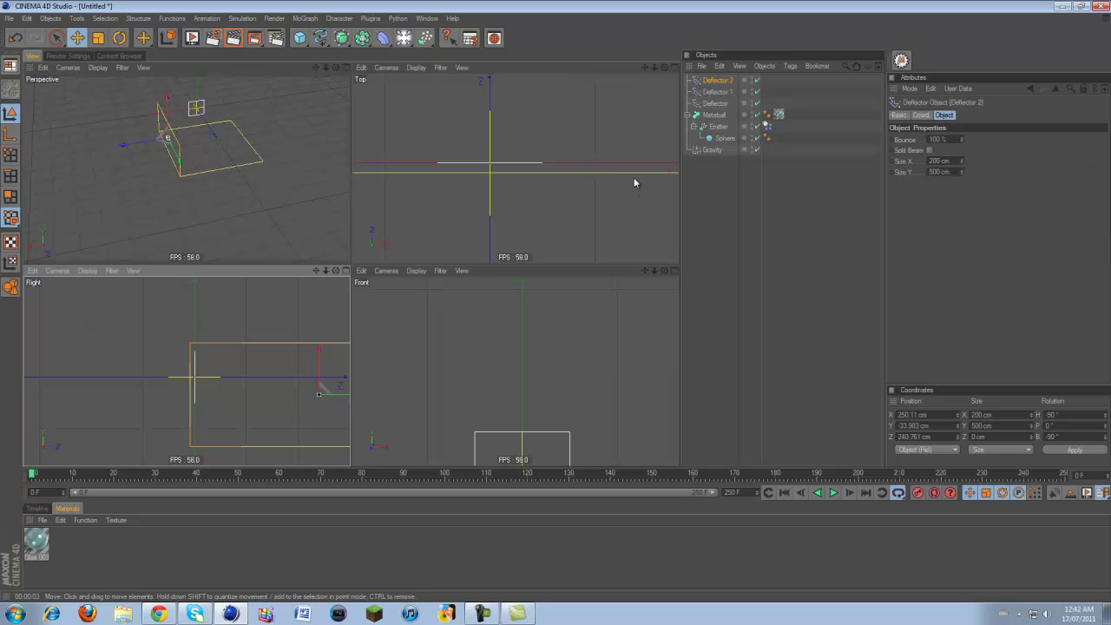
{"action": "scroll", "coordinate": [437, 320], "scroll_direction": "down", "scroll_amount": 5}
{"action": "left_click_drag", "start_coordinate": [643, 271], "coordinate": [403, 337]}
{"action": "left_click_drag", "start_coordinate": [649, 264], "coordinate": [505, 318]}
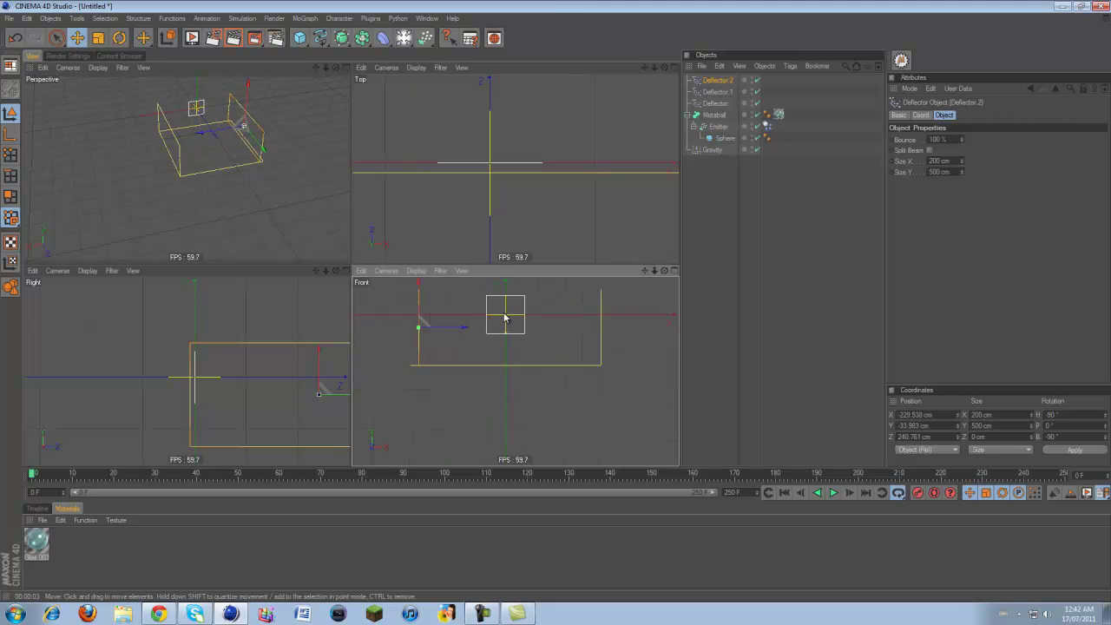
{"action": "left_click_drag", "start_coordinate": [437, 336], "coordinate": [428, 333]}
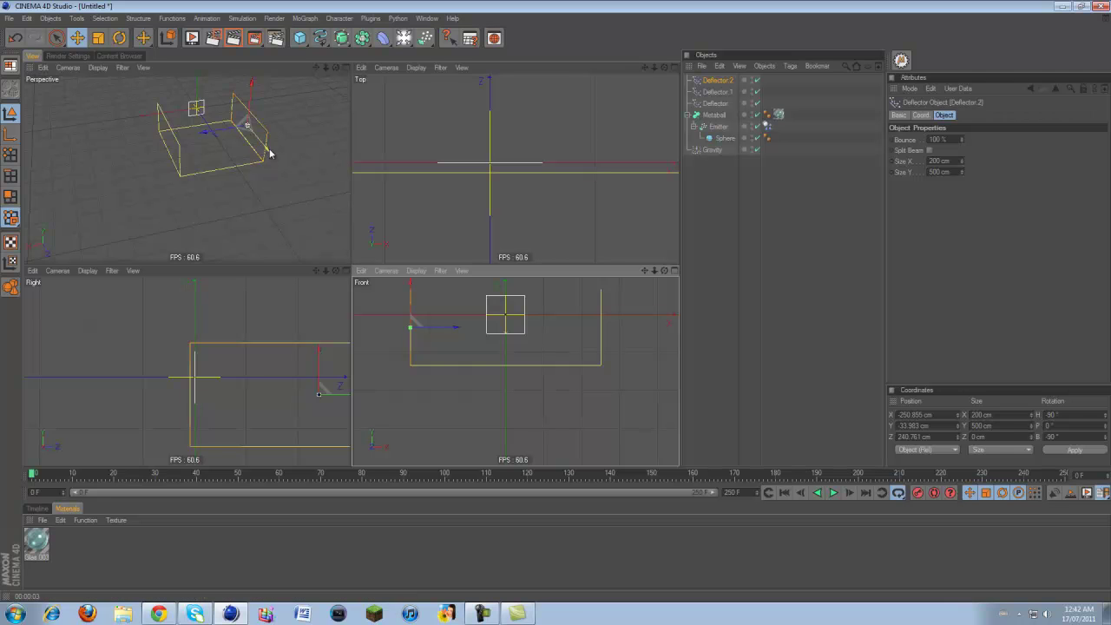
- Duplicate the two side-wall deflectors together and ready the copies for rotation
{"action": "left_click", "coordinate": [716, 93], "text": "shift"}
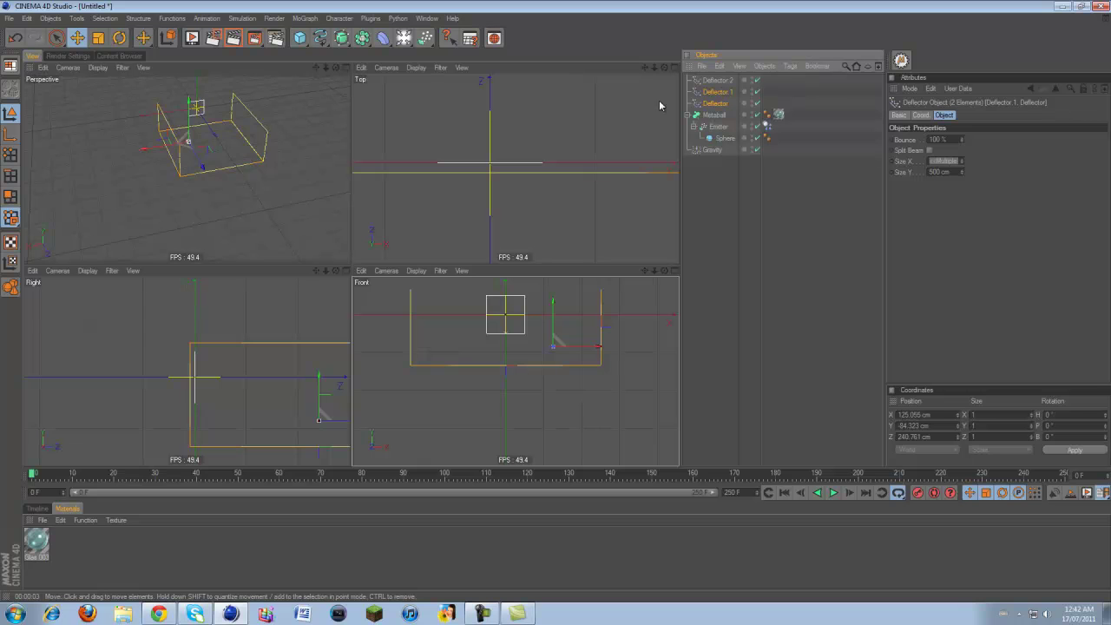
{"action": "left_click", "coordinate": [716, 80]}
{"action": "left_click", "coordinate": [710, 92], "text": "ctrl"}
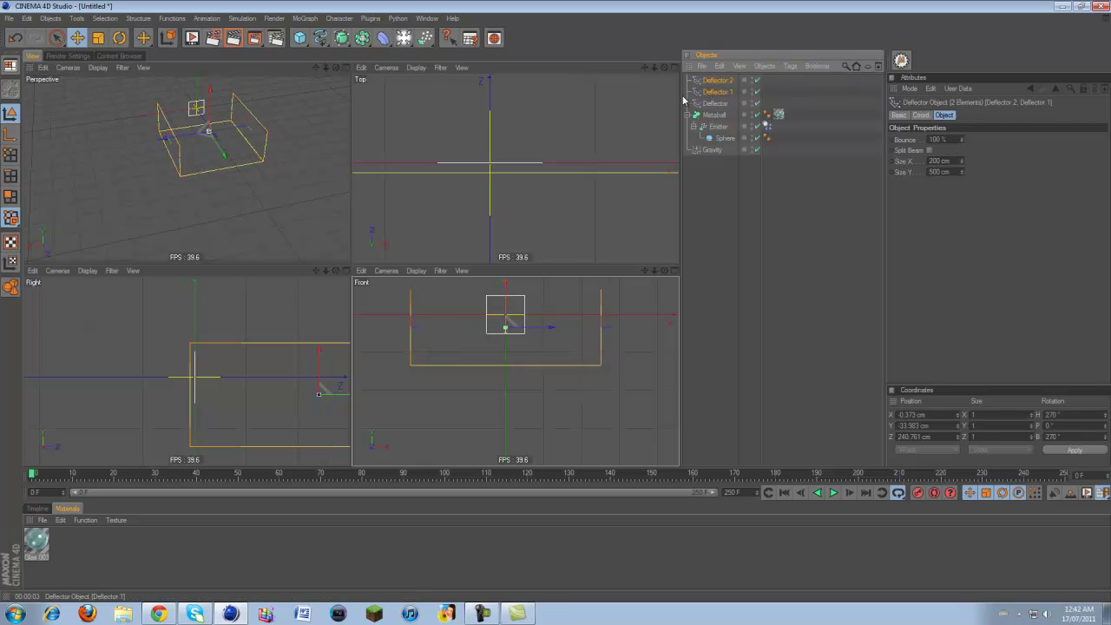
{"action": "key", "text": "ctrl+c"}
{"action": "key", "text": "ctrl+v"}
{"action": "left_click", "coordinate": [120, 42]}
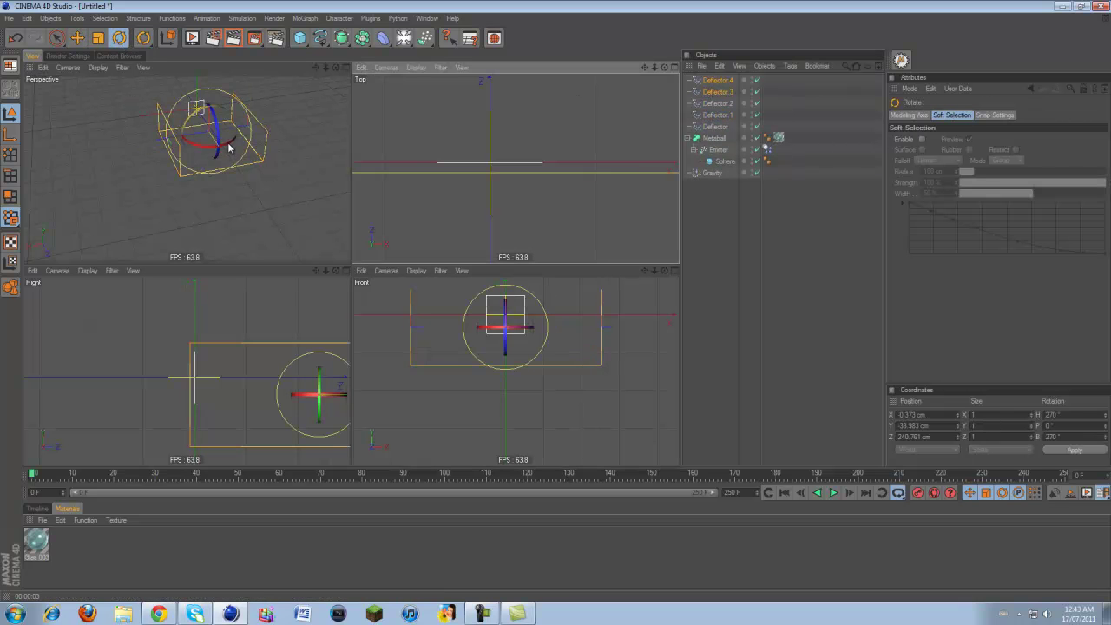
{"action": "left_click_drag", "start_coordinate": [228, 146], "coordinate": [206, 146]}
{"action": "key", "text": "Delete"}
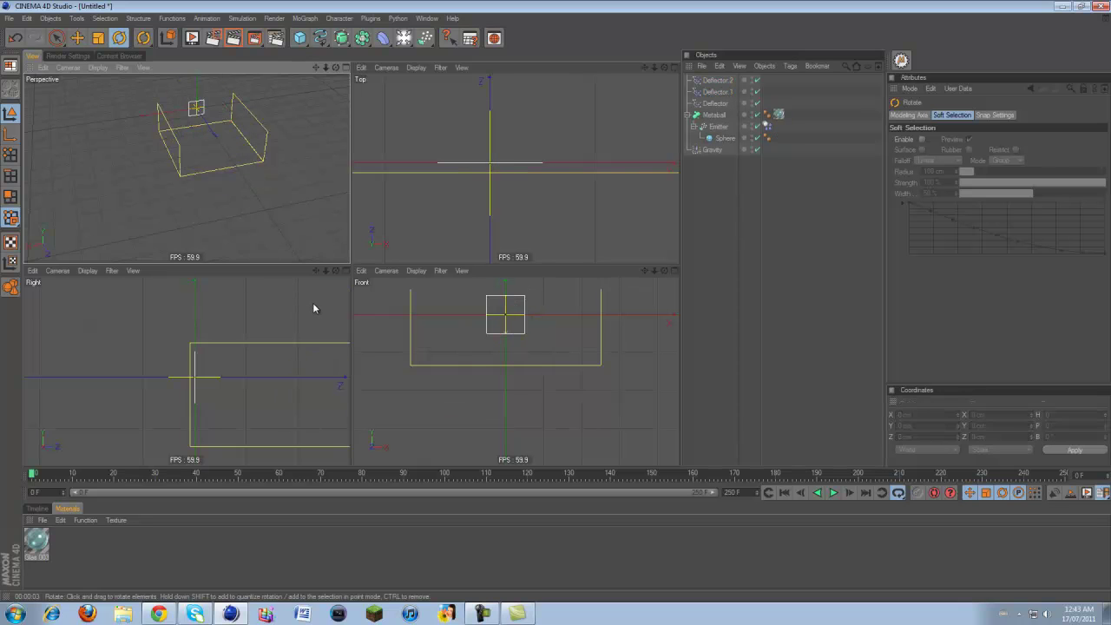
{"action": "key", "text": "ctrl+z"}
{"action": "key", "text": "ctrl+z"}
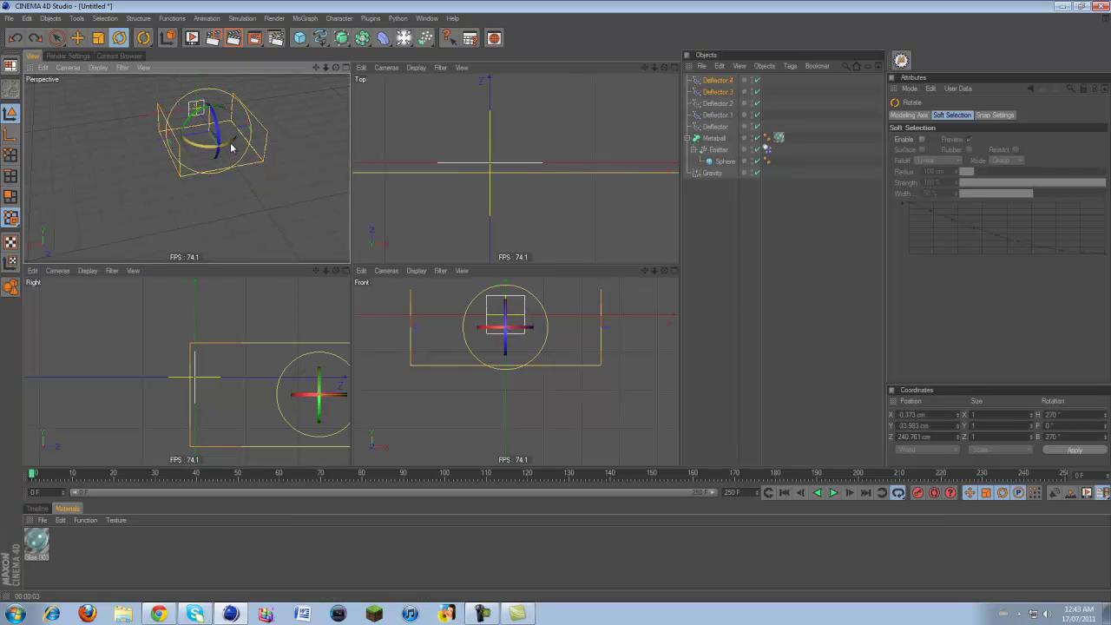
- Rotate the two copied walls -90° about the vertical axis to close the open ends, and deselect them
{"action": "left_click_drag", "start_coordinate": [230, 147], "coordinate": [191, 145]}
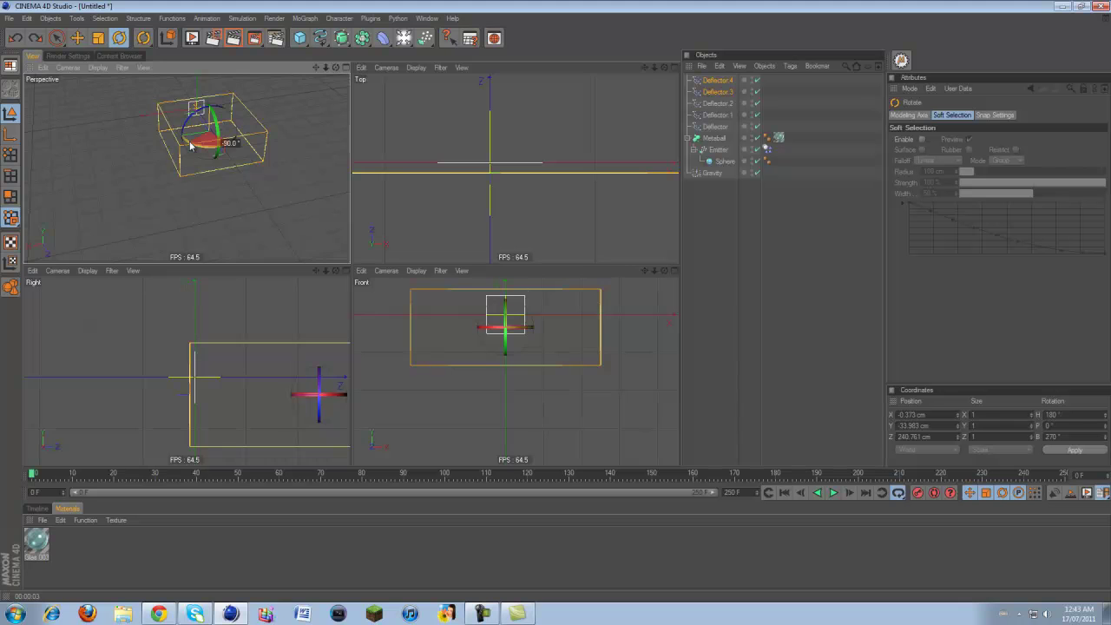
{"action": "middle_click", "coordinate": [193, 146]}
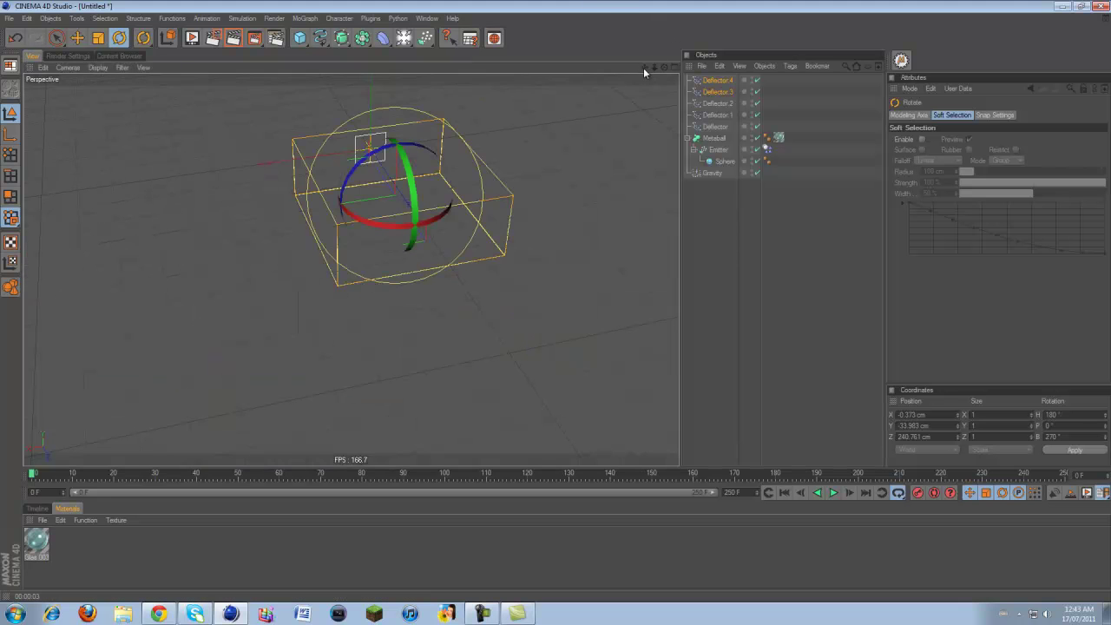
{"action": "left_click_drag", "start_coordinate": [643, 68], "coordinate": [631, 255]}
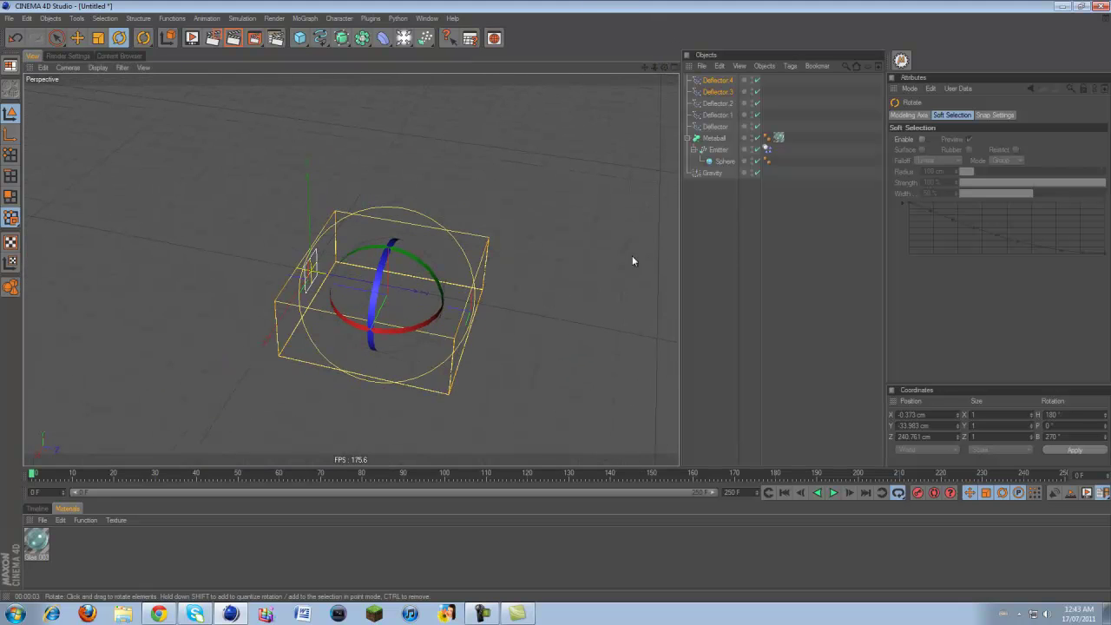
{"action": "left_click", "coordinate": [632, 256]}
- Play the simulation and remove the Dynamics Body tag from the Emitter
{"action": "left_click", "coordinate": [79, 39]}
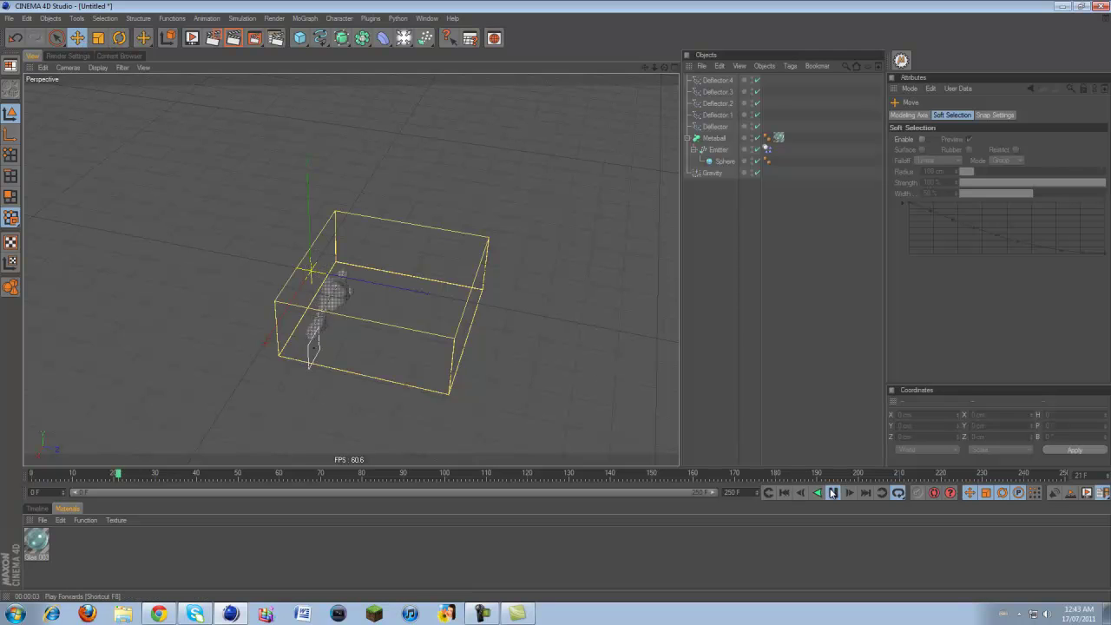
{"action": "left_click", "coordinate": [769, 152]}
{"action": "left_click", "coordinate": [867, 308]}
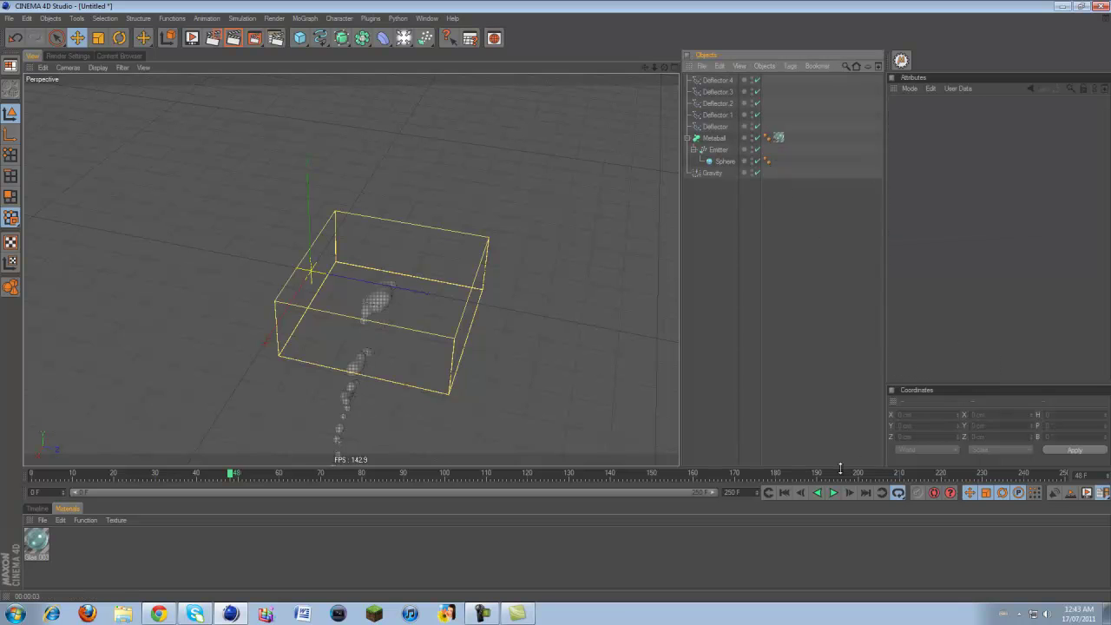
- Rewind the simulation to the first frame and undo the removal of the Emitter's Dynamics Body tag
{"action": "left_click", "coordinate": [784, 492]}
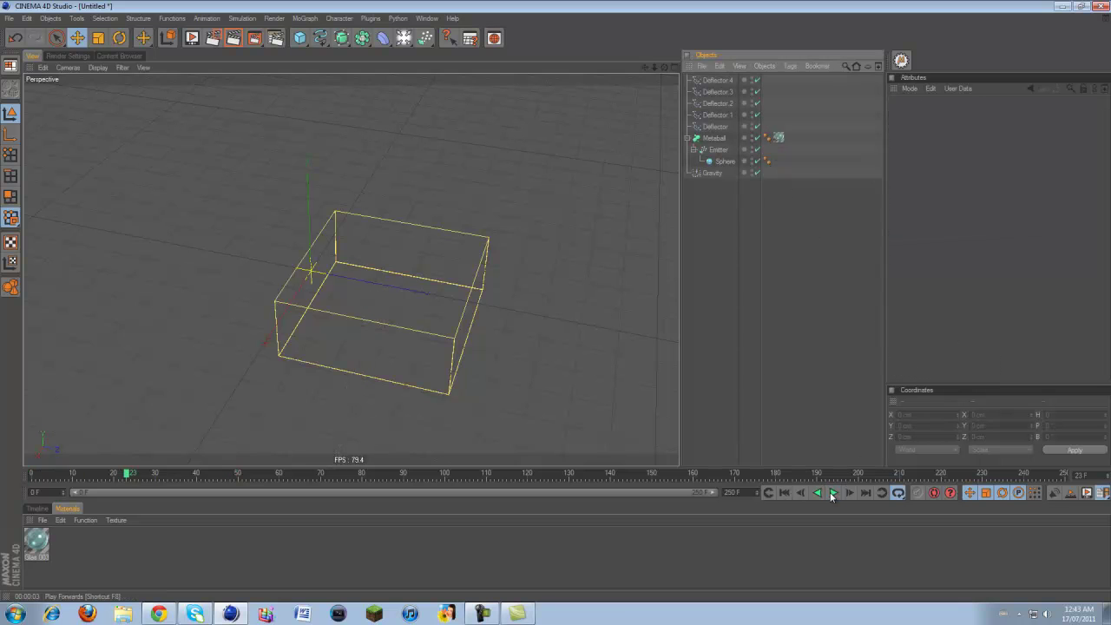
{"action": "key", "text": "ctrl+z"}
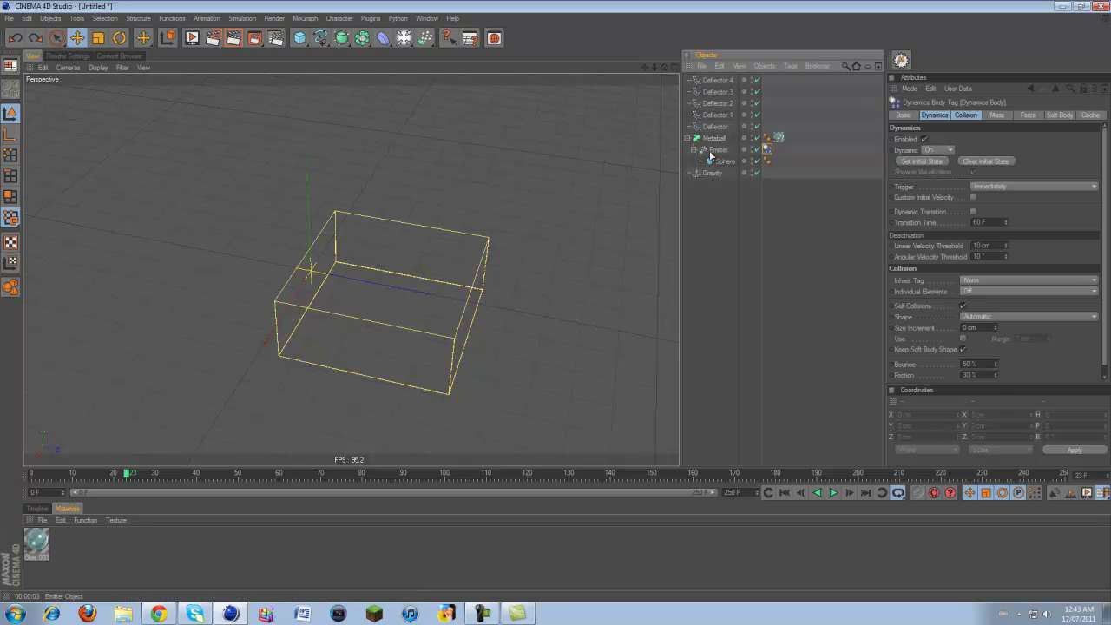
{"action": "scroll", "coordinate": [581, 150], "scroll_direction": "up", "scroll_amount": 7}
{"action": "scroll", "coordinate": [615, 138], "scroll_direction": "down", "scroll_amount": 2}
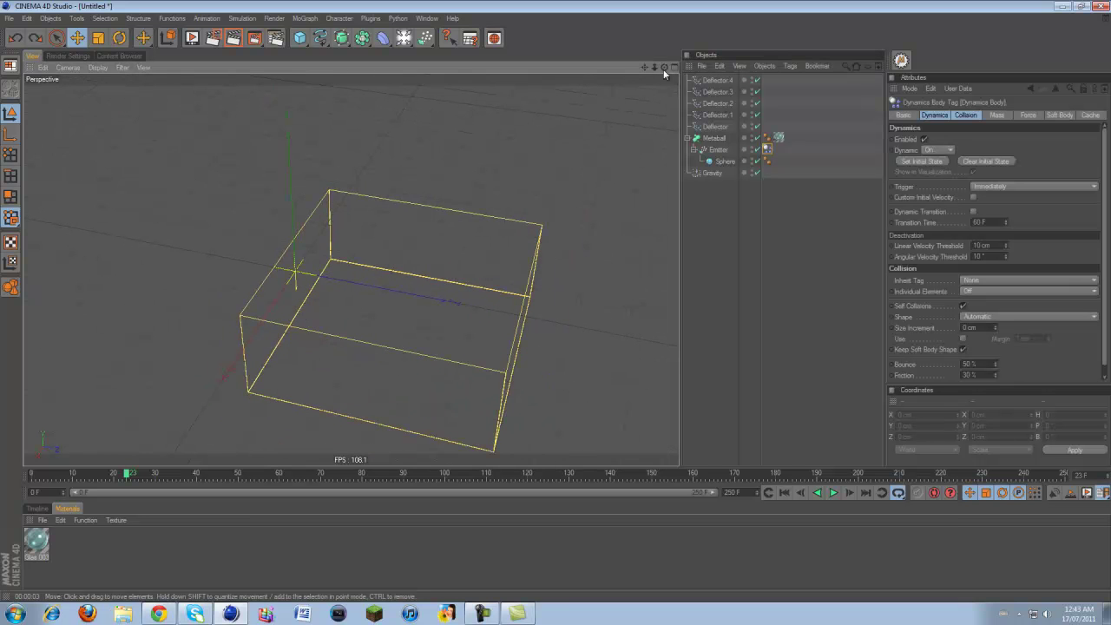
{"action": "left_click_drag", "start_coordinate": [665, 67], "coordinate": [555, 300]}
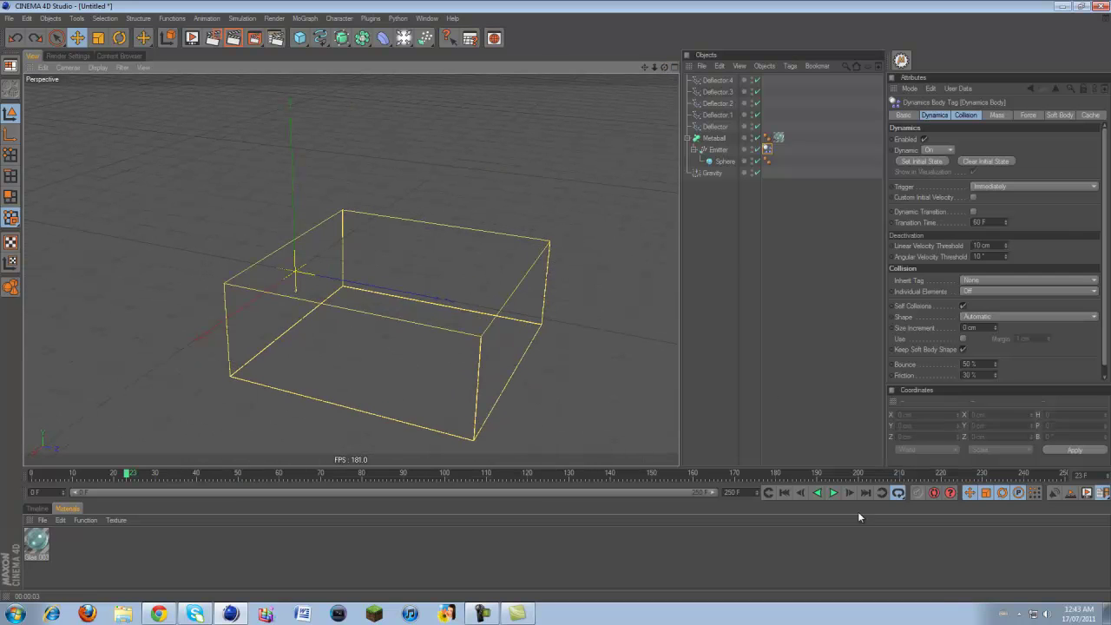
- Remove the Emitter's Dynamics Body tag again and play the simulation from the first frame to about frame 63
{"action": "left_click", "coordinate": [788, 497]}
{"action": "left_click", "coordinate": [848, 279]}
{"action": "left_click", "coordinate": [830, 494]}
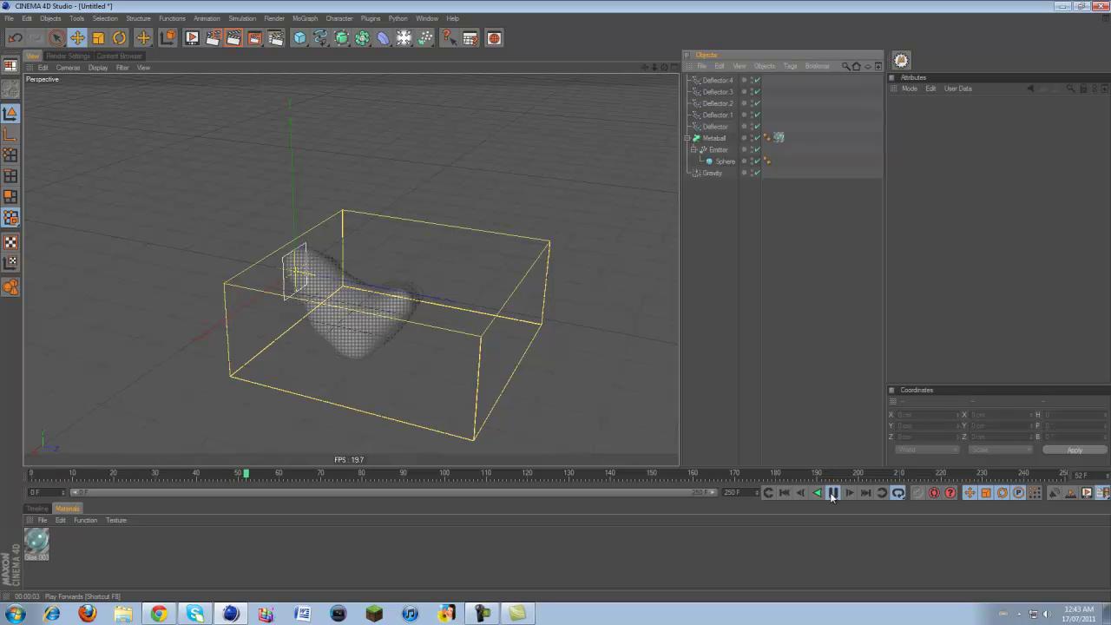
{"action": "left_click", "coordinate": [832, 493]}
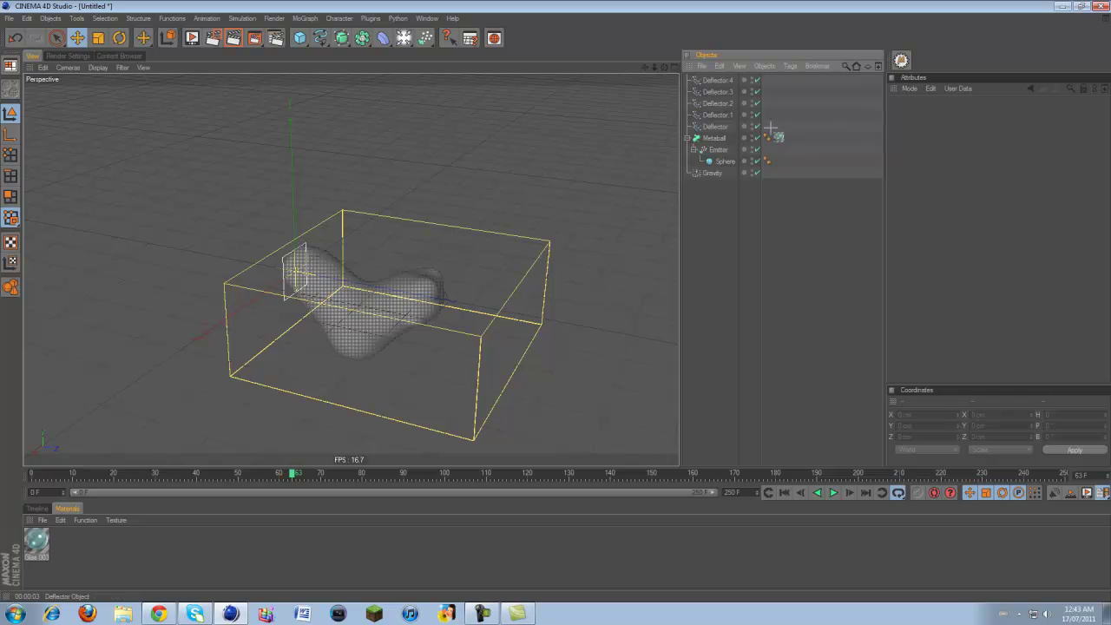
- Set the Bounce of all five deflectors together to 5%
{"action": "left_click_drag", "start_coordinate": [771, 128], "coordinate": [771, 128]}
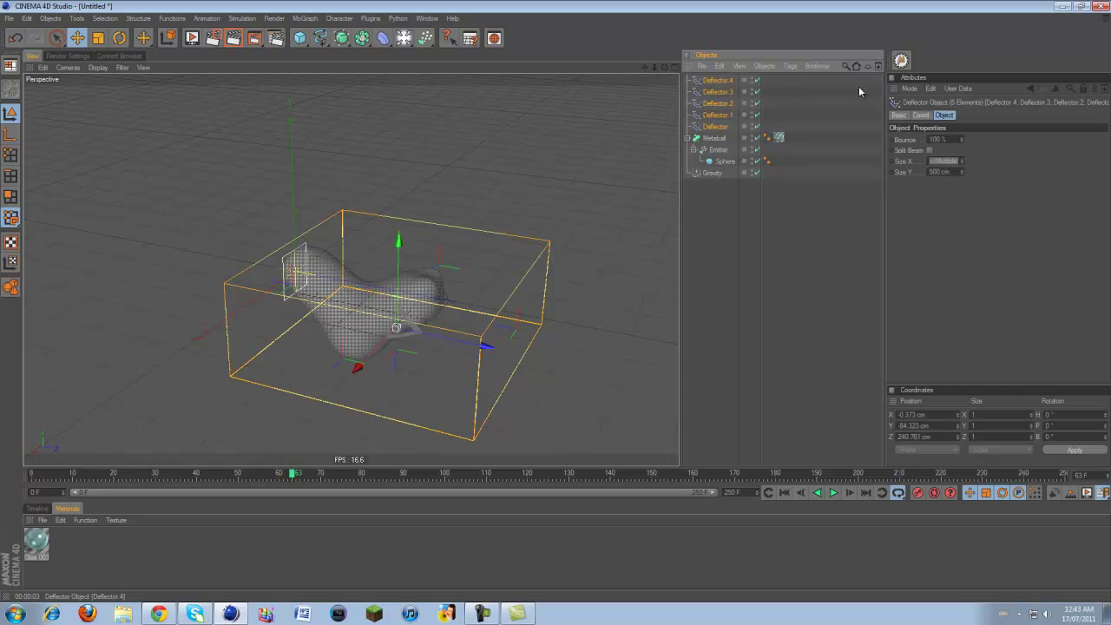
{"action": "left_click", "coordinate": [945, 139]}
{"action": "type", "text": "5"}
{"action": "key", "text": "Return"}
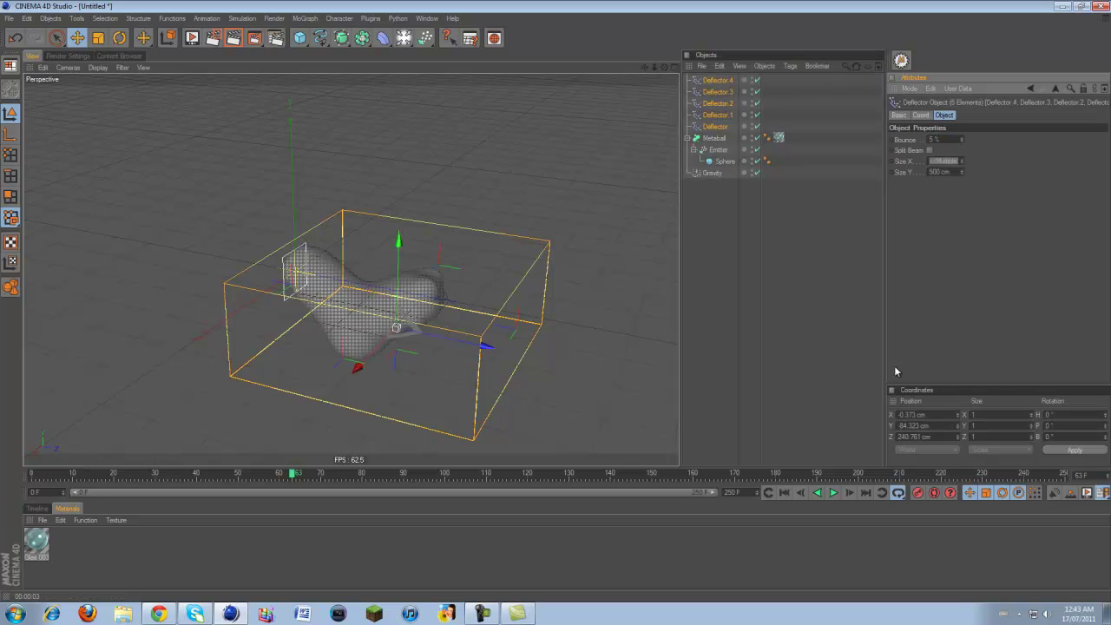
- Replay the simulation from the first frame to about frame 100 and render a preview from a low side view
{"action": "left_click", "coordinate": [785, 494]}
{"action": "left_click", "coordinate": [833, 493]}
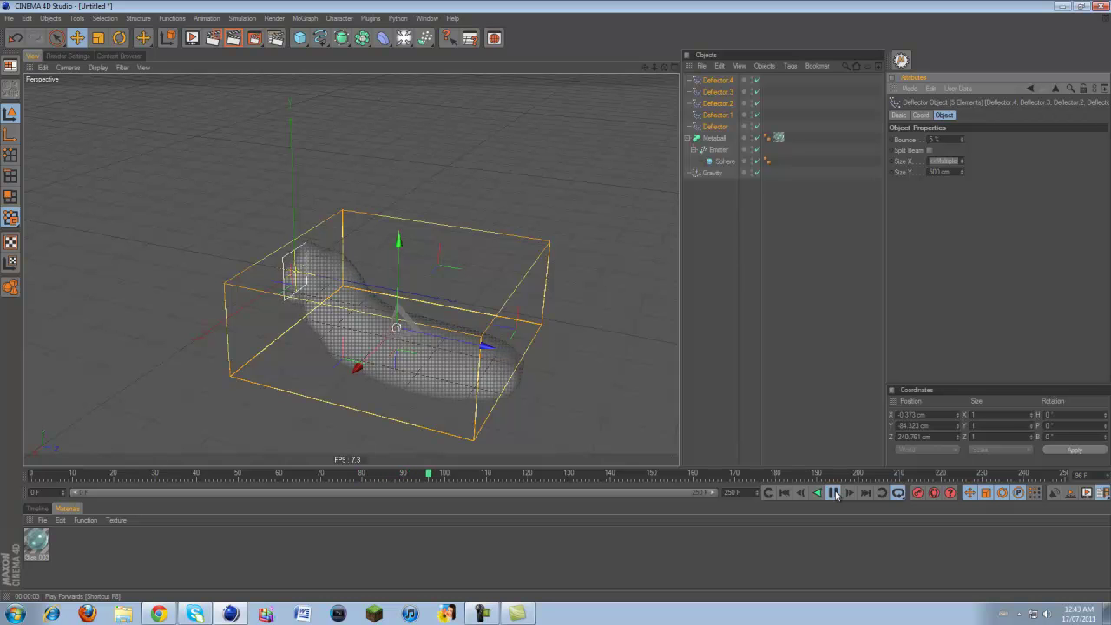
{"action": "left_click", "coordinate": [528, 386]}
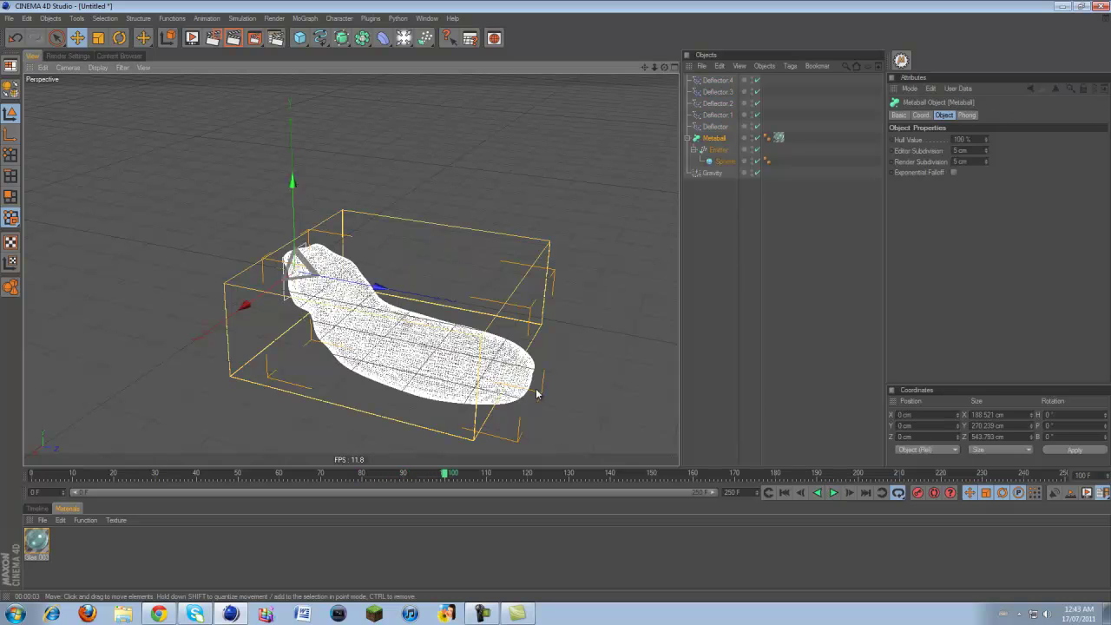
{"action": "left_click", "coordinate": [605, 223]}
{"action": "left_click_drag", "start_coordinate": [664, 68], "coordinate": [556, 303]}
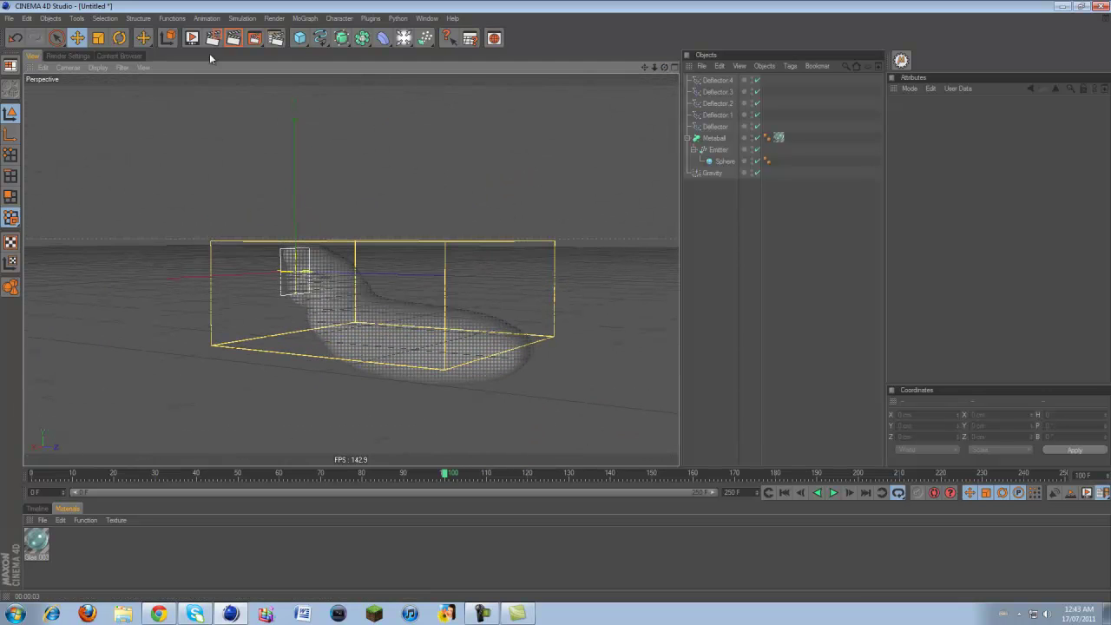
{"action": "key", "text": "ctrl+r"}
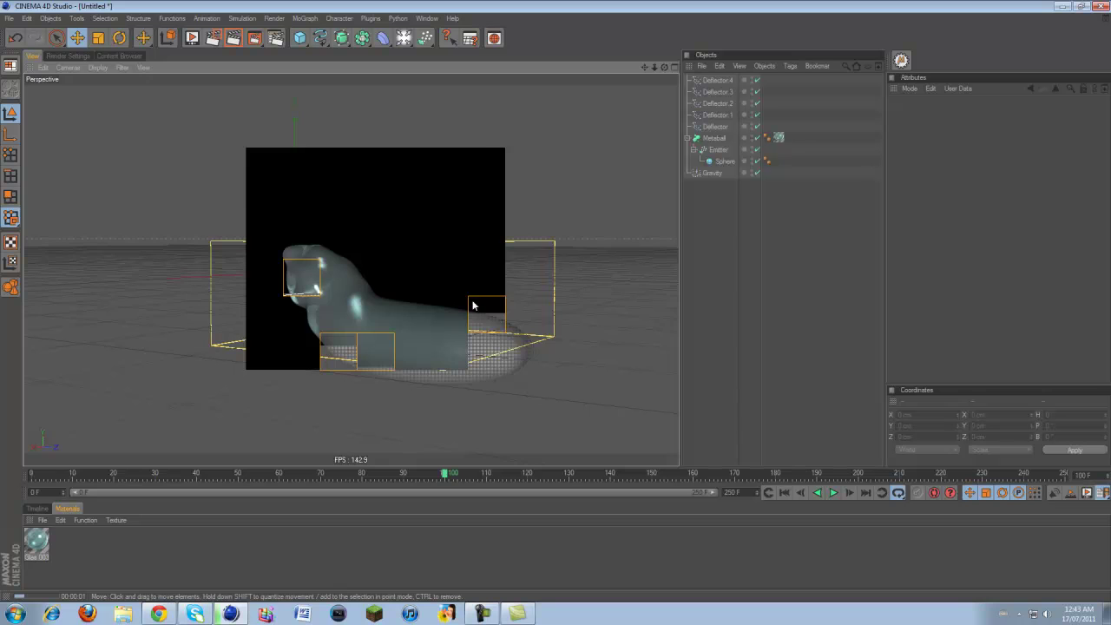
- Continue the playback to frame 140 and delete all five deflectors from the scene
{"action": "left_click", "coordinate": [831, 492]}
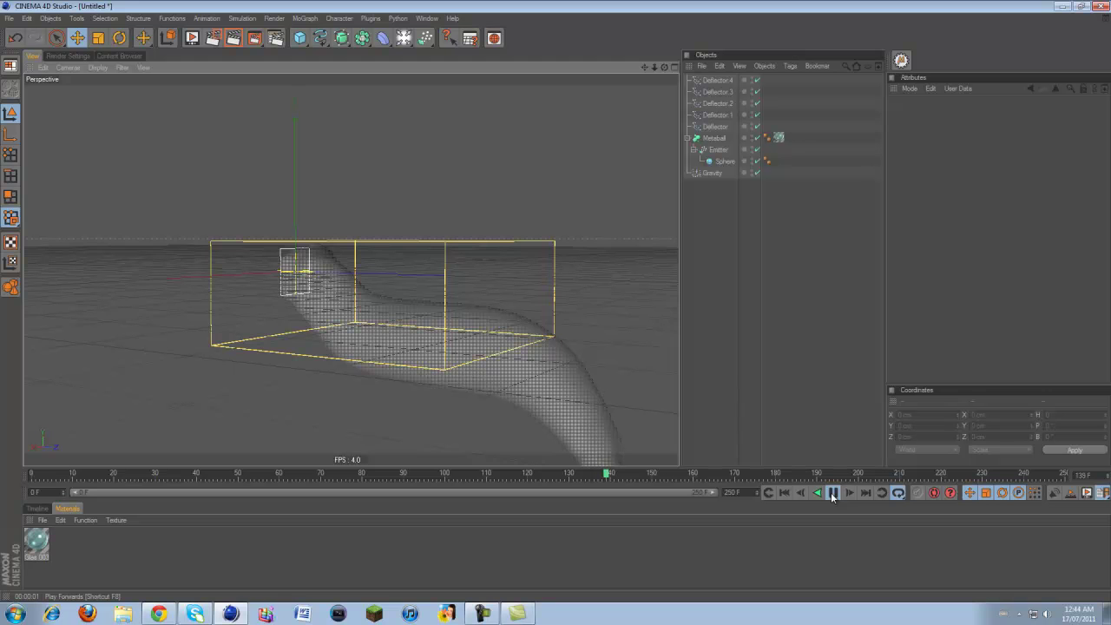
{"action": "left_click", "coordinate": [832, 492]}
{"action": "left_click_drag", "start_coordinate": [663, 67], "coordinate": [556, 303]}
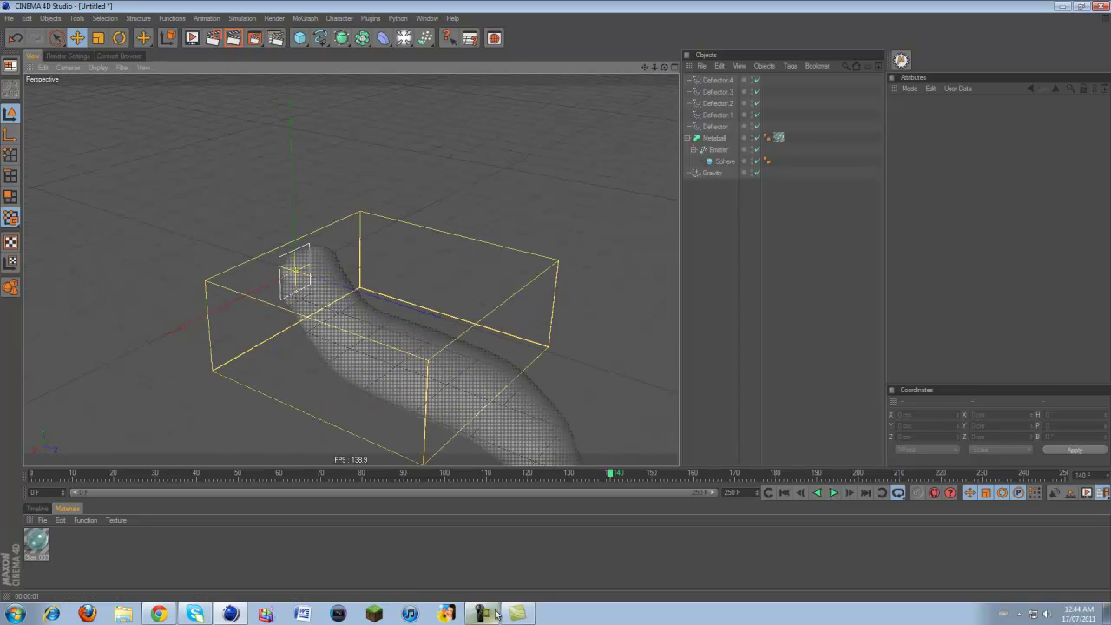
{"action": "left_click_drag", "start_coordinate": [798, 127], "coordinate": [690, 79]}
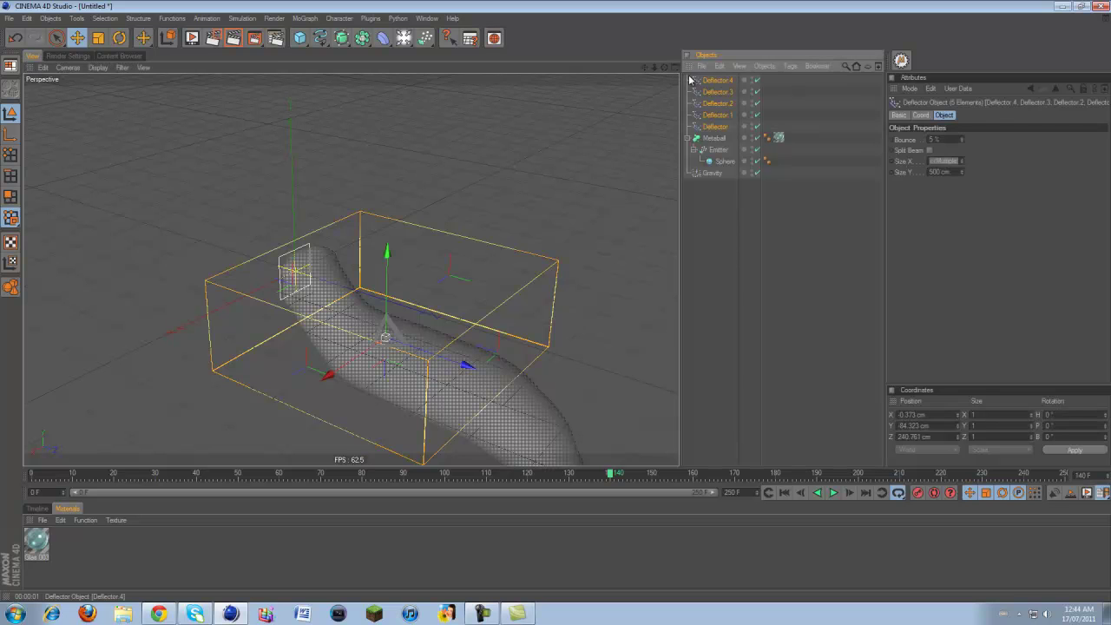
{"action": "key", "text": "Delete"}
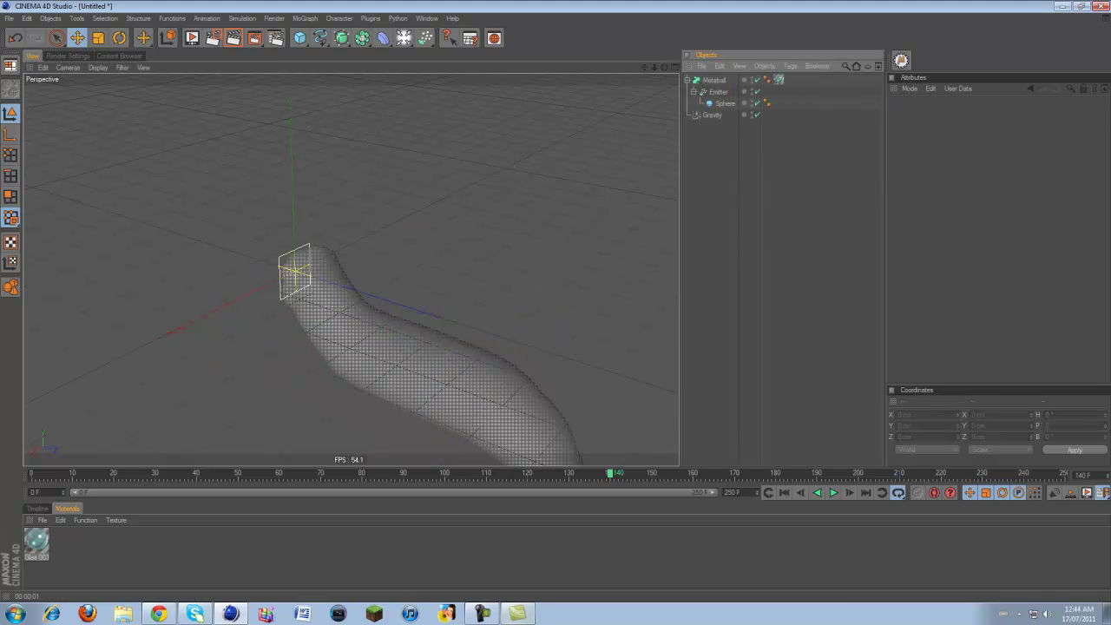
{"action": "left_click", "coordinate": [518, 613]}
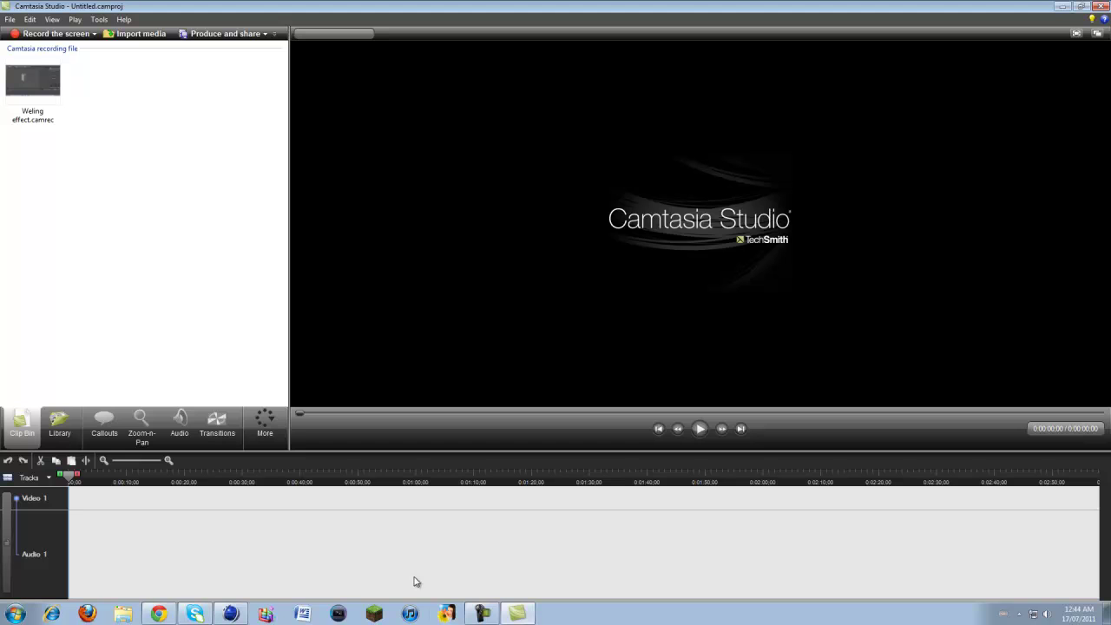
{"action": "left_click", "coordinate": [486, 614]}
{"action": "left_click", "coordinate": [236, 614]}
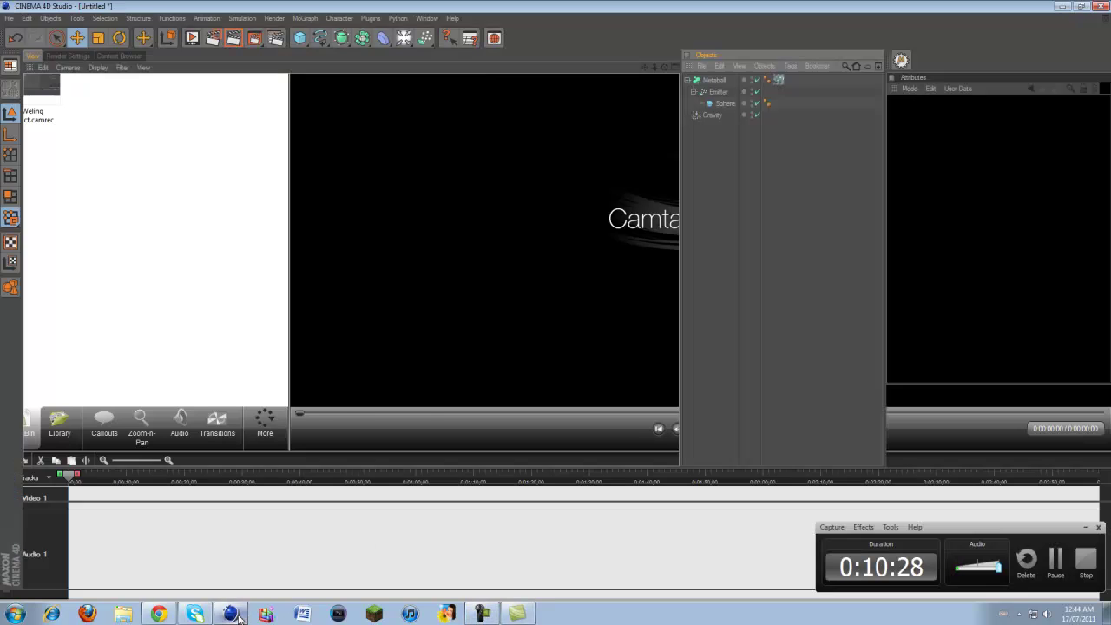